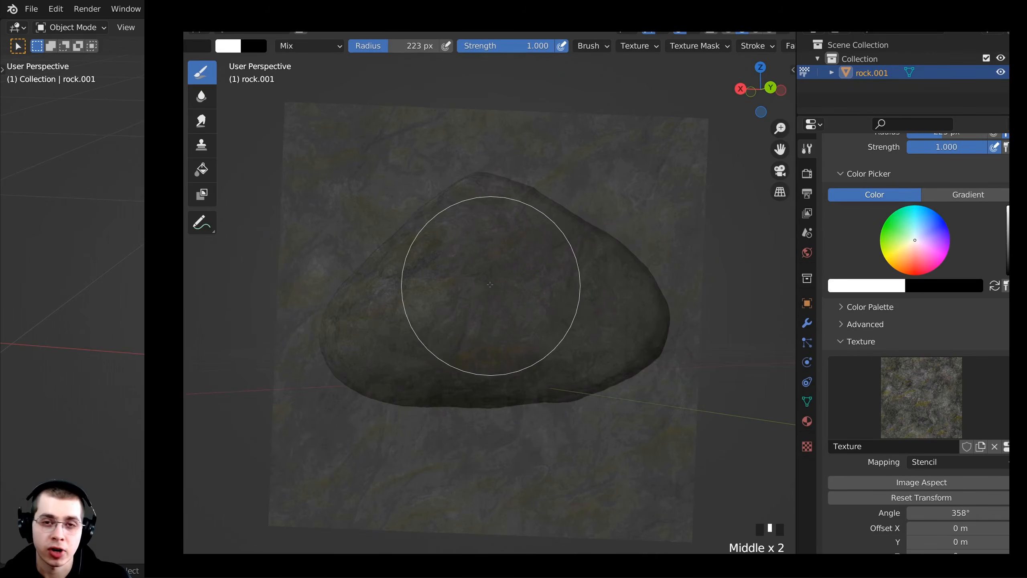
# Step: Paint the rock texture onto the rock model through the stencil brush
pyautogui.moveTo(529, 279); pyautogui.dragTo(597, 289)
pyautogui.moveTo(501, 302)
pyautogui.mouseDown(button='middle')
pyautogui.moveTo(514, 313)
pyautogui.moveTo(476, 317)
pyautogui.mouseUp(button='middle')
pyautogui.click(500, 294)
pyautogui.click(473, 294)
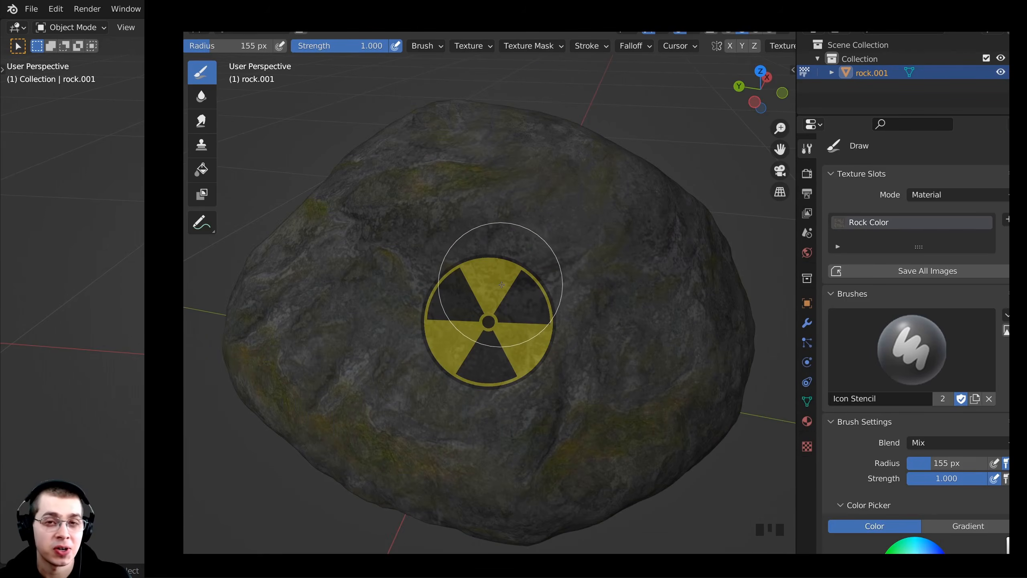
# Step: Enlarge the Icon Stencil brush radius to 248 px and paint the radiation symbol onto the rock
pyautogui.press('f')
pyautogui.click(481, 308)
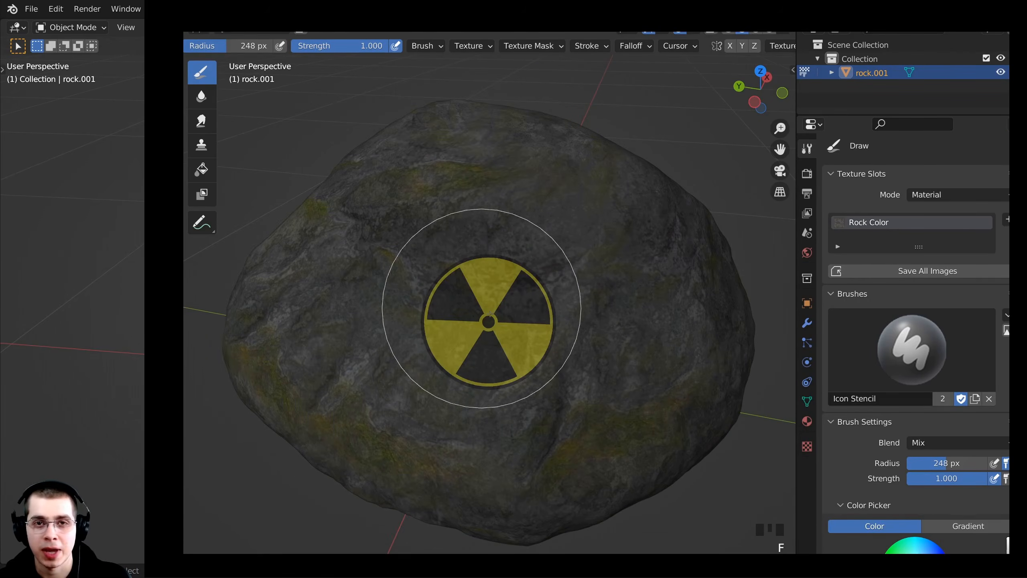
pyautogui.moveTo(492, 314); pyautogui.dragTo(411, 284)
pyautogui.moveTo(413, 279)
pyautogui.mouseDown(button='middle')
pyautogui.moveTo(447, 259)
pyautogui.moveTo(485, 295)
pyautogui.moveTo(470, 305)
pyautogui.moveTo(545, 306)
pyautogui.mouseUp(button='middle')
pyautogui.moveTo(472, 305)
pyautogui.mouseDown(button='middle')
pyautogui.moveTo(523, 298)
pyautogui.moveTo(487, 315)
pyautogui.moveTo(510, 320)
pyautogui.mouseUp(button='middle')
pyautogui.click(487, 315)
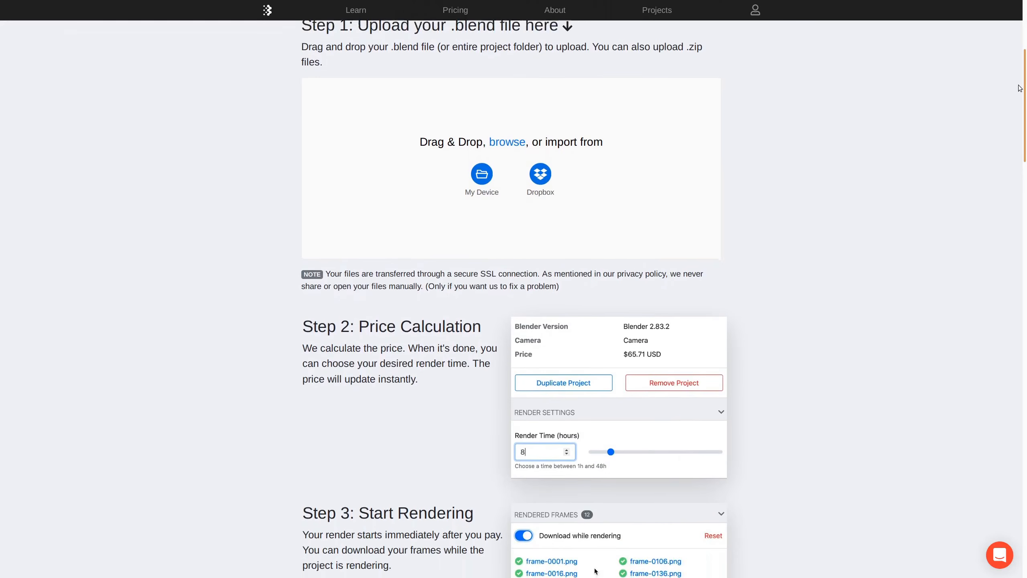
# Step: Switch to the Blendergrid website and upload Martian Environment (Tutorial Files).zip for rendering
pyautogui.scroll(5, 1019, 49)
pyautogui.scroll(2, 1019, 49)
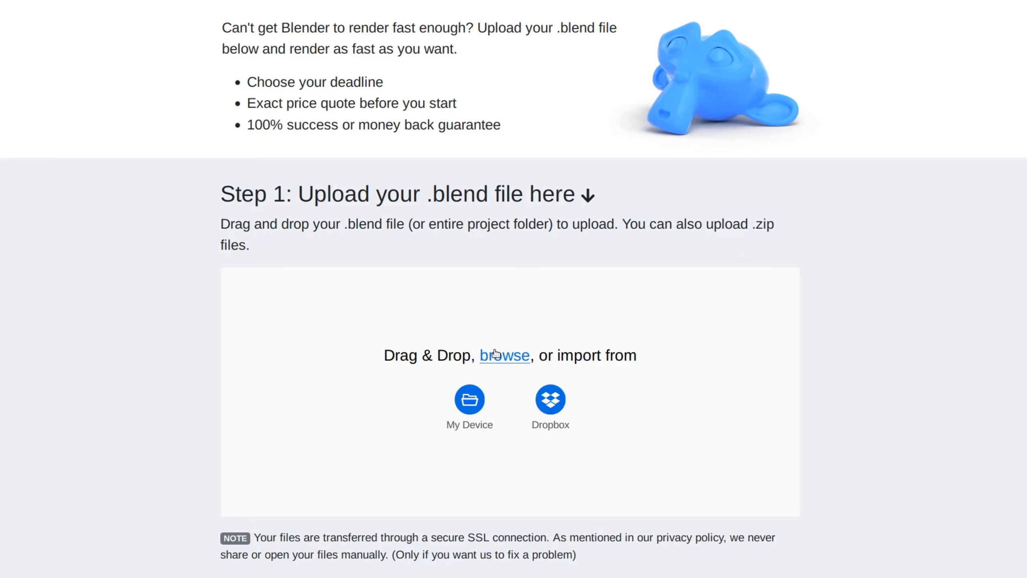
pyautogui.click(495, 353)
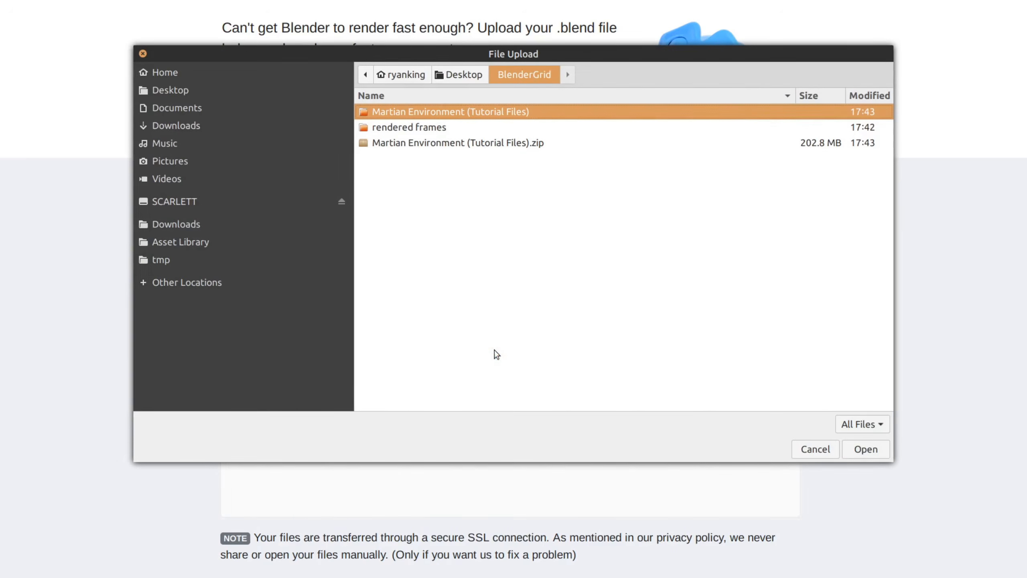
pyautogui.click(428, 145)
pyautogui.doubleClick(423, 145)
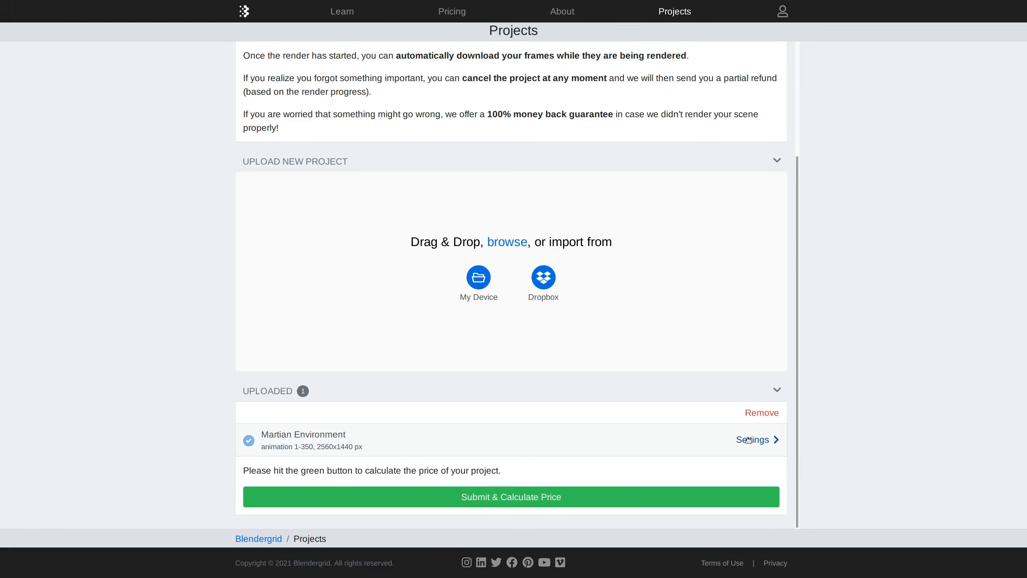
# Step: Review the uploaded Martian Environment project's settings and adjust the render deadline of Martian Environment.003
pyautogui.click(764, 438)
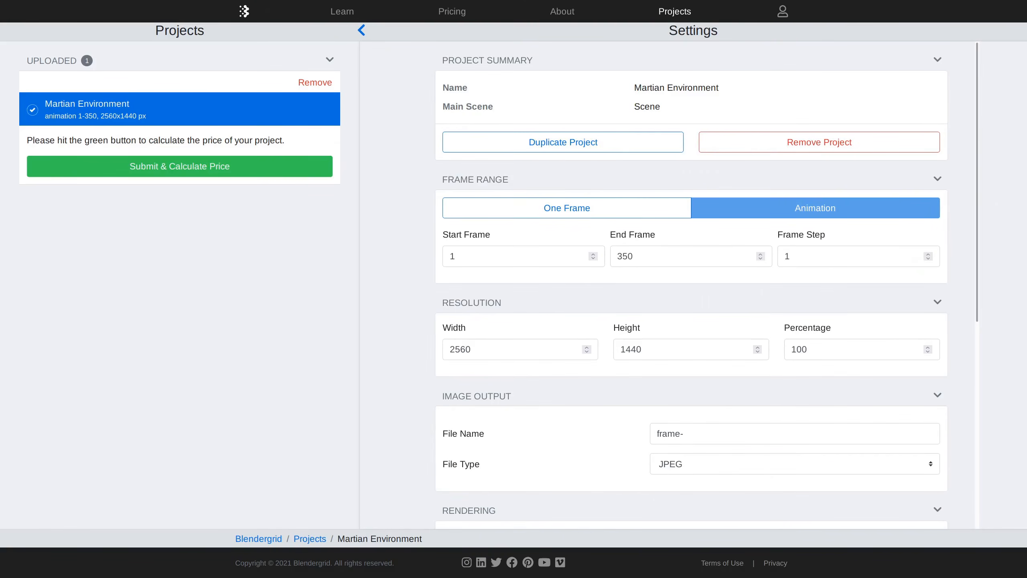
pyautogui.moveTo(978, 118); pyautogui.dragTo(949, 326)
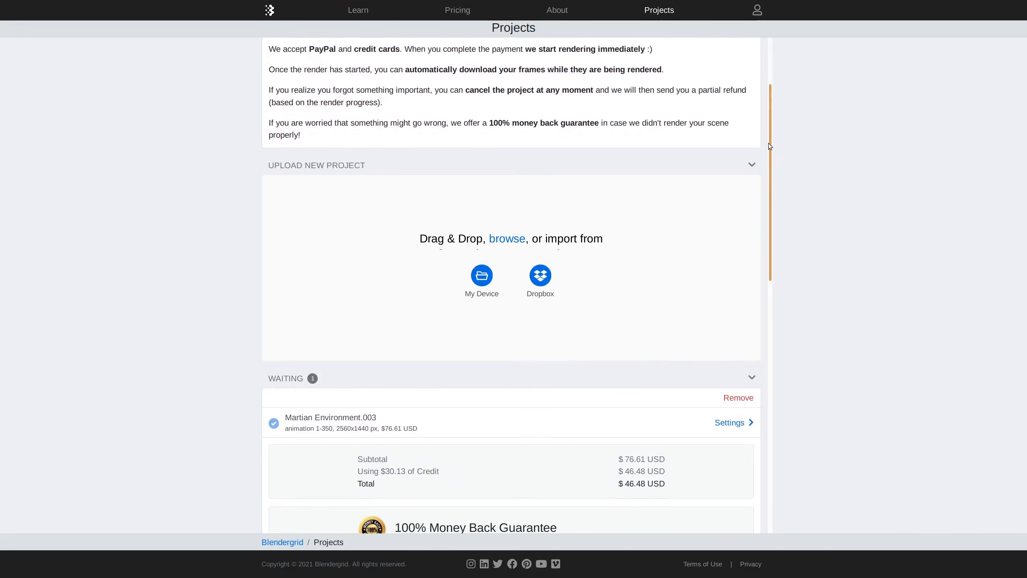
pyautogui.moveTo(769, 143); pyautogui.dragTo(763, 248)
pyautogui.click(735, 162)
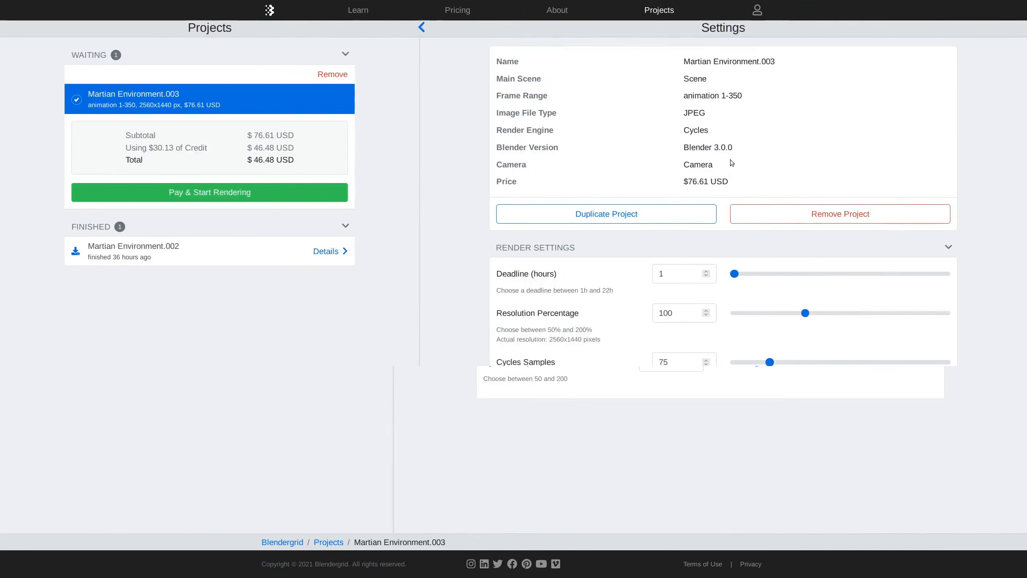
pyautogui.click(812, 271)
pyautogui.moveTo(770, 187); pyautogui.dragTo(667, 193)
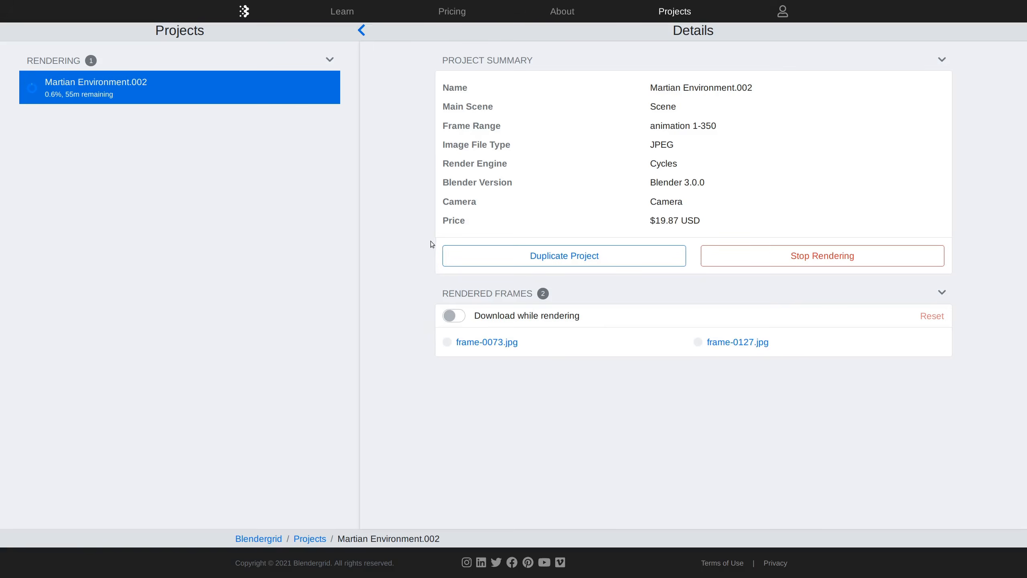
# Step: Download the rendered frame-0073.jpg and the archive blendergrid-Martian Environment.zip
pyautogui.click(479, 343)
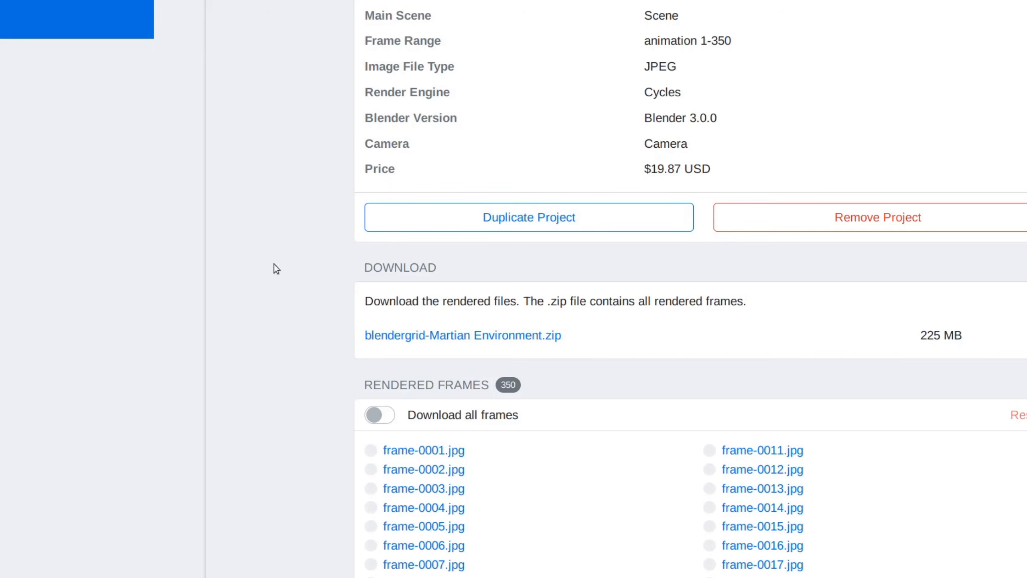
pyautogui.click(458, 335)
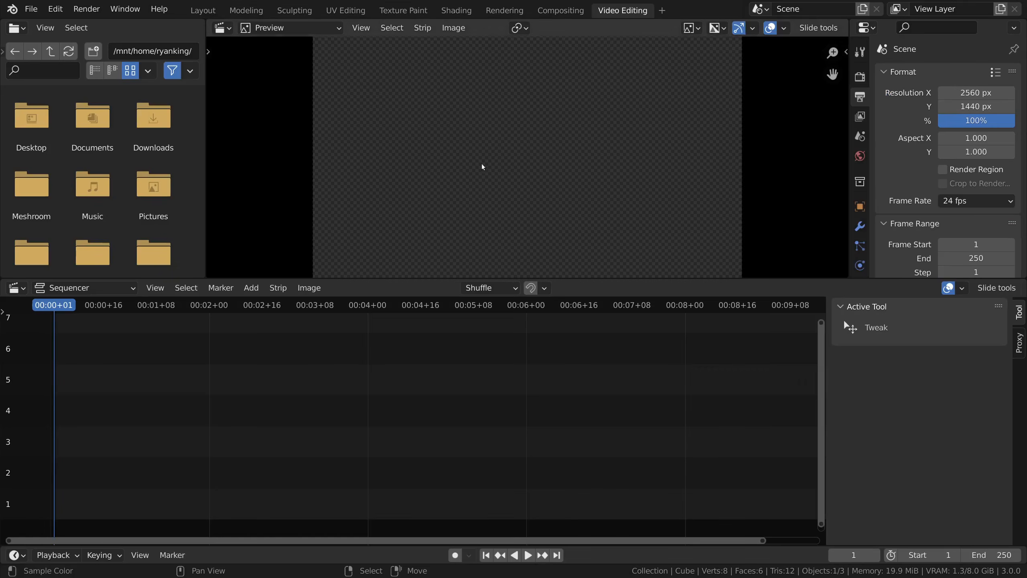
# Step: Switch to Blender, add the rendered JPEG frames as an image strip in the Video Sequencer, and play the sequence
pyautogui.hotkey('shift', 'a')
pyautogui.click(232, 408)
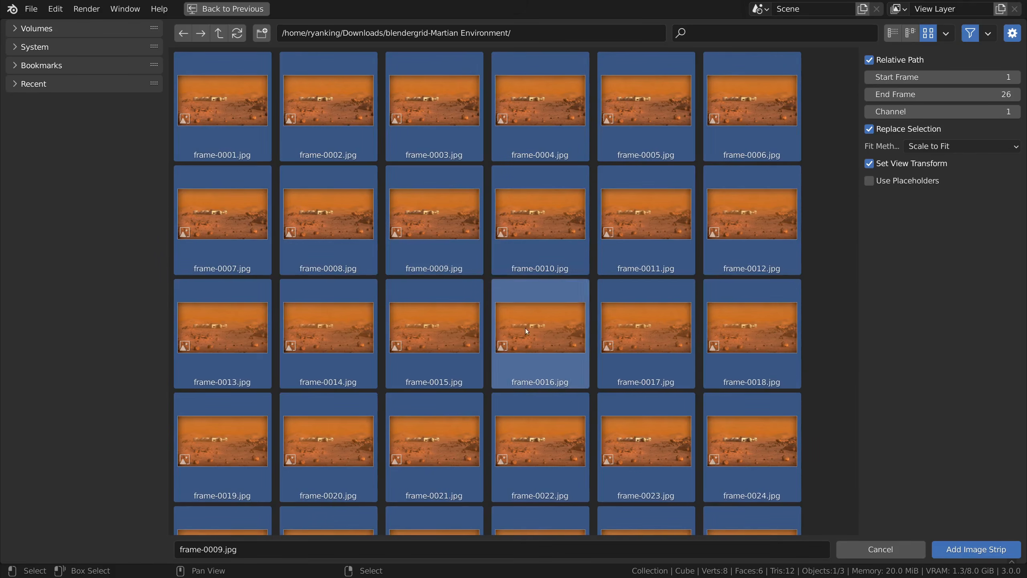
pyautogui.click(977, 549)
pyautogui.press('space')
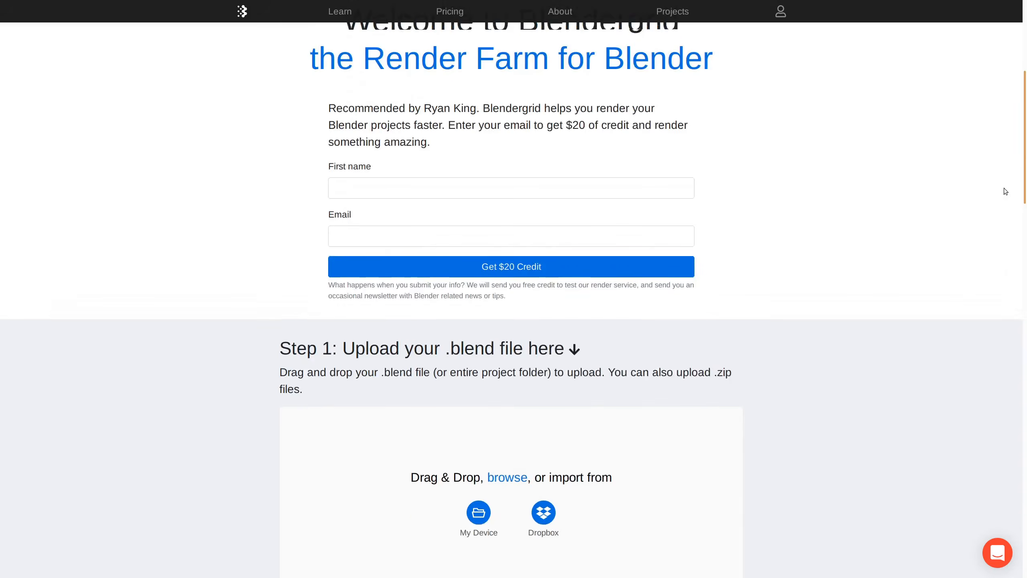
pyautogui.scroll(7, 1006, 191)
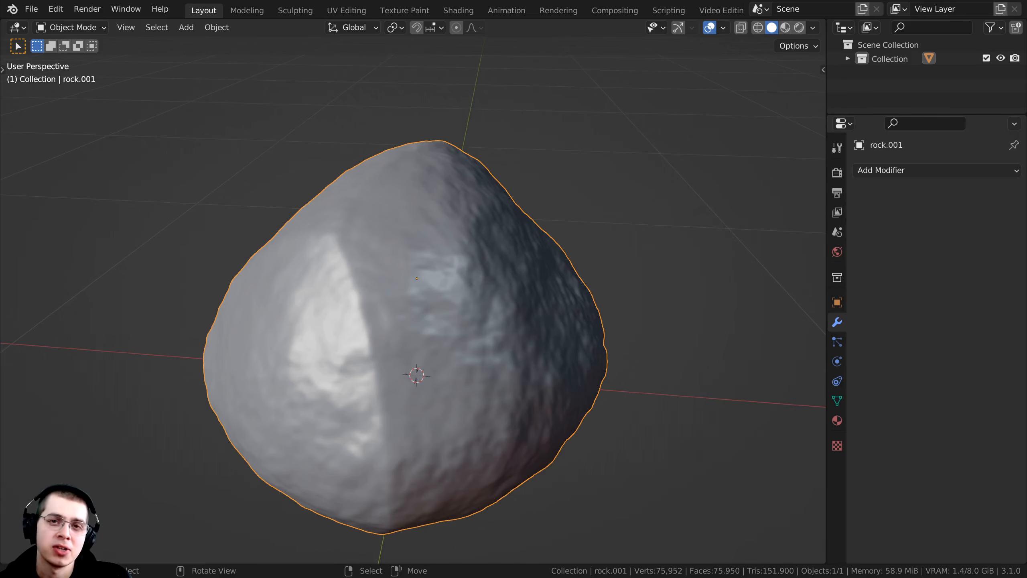
# Step: Open the UV Editing workspace for rock.001 with its mesh in Edit Mode
pyautogui.moveTo(412, 409); pyautogui.dragTo(566, 220, button='middle')
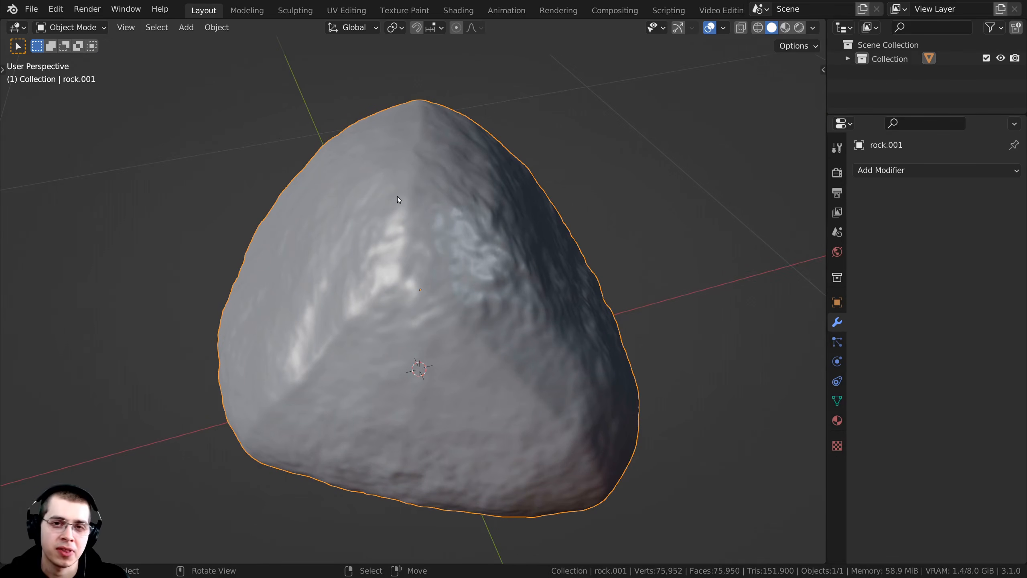
pyautogui.moveTo(482, 230); pyautogui.dragTo(435, 222, button='middle')
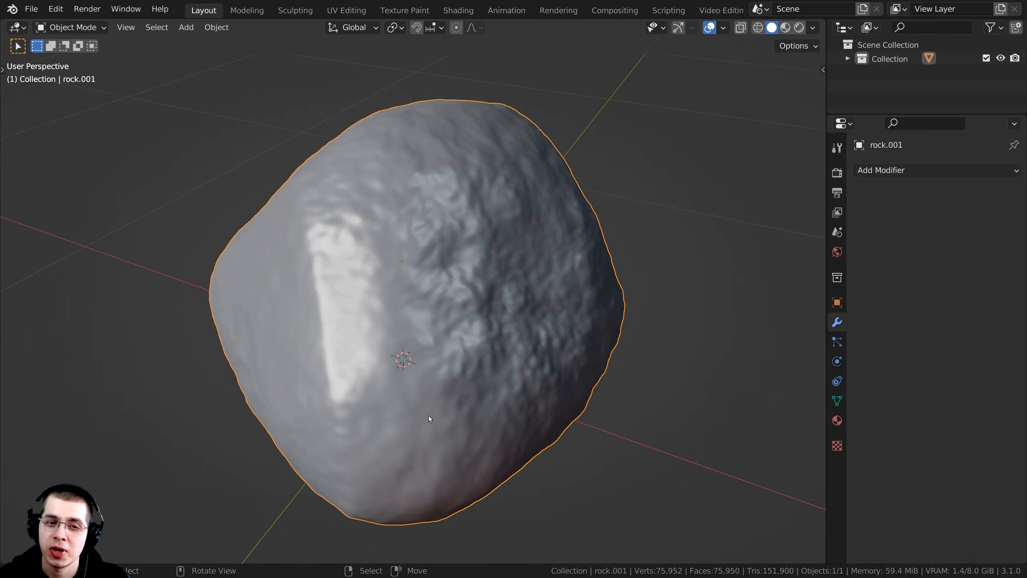
pyautogui.click(334, 10)
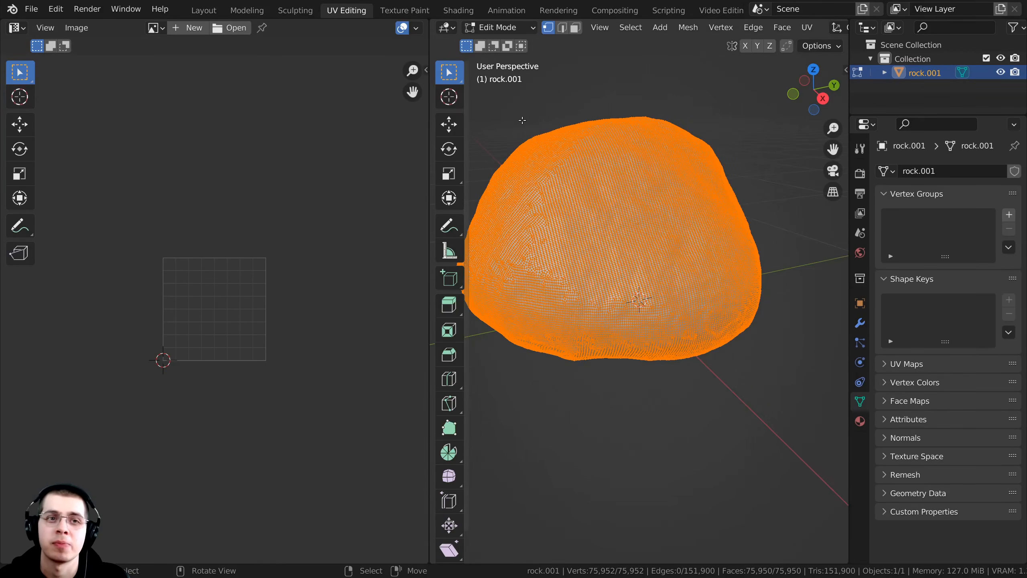
pyautogui.keyDown('shift'); pyautogui.moveTo(524, 119); pyautogui.dragTo(541, 135, button='middle'); pyautogui.keyUp('shift')
pyautogui.moveTo(582, 318); pyautogui.dragTo(600, 358, button='middle')
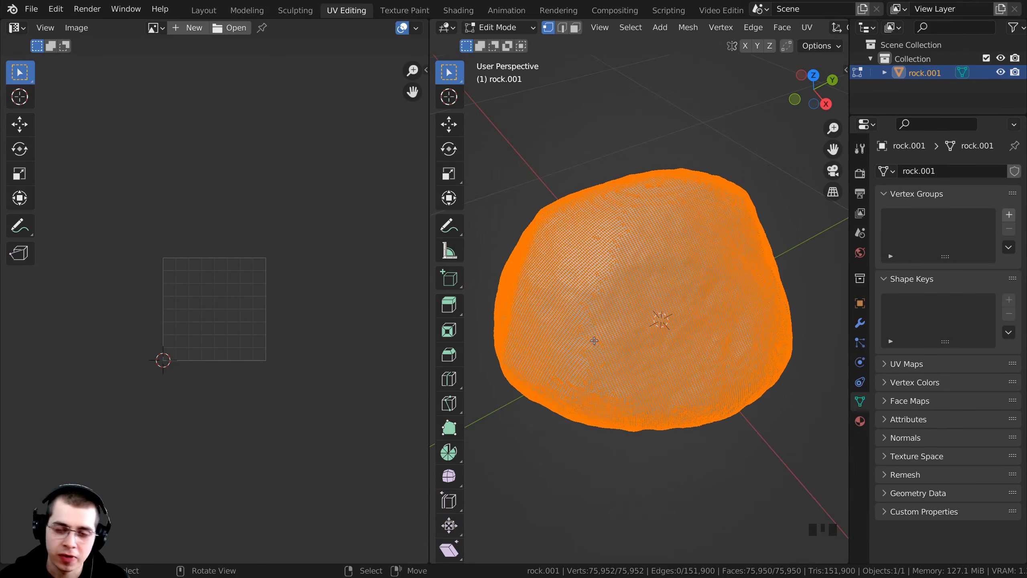
pyautogui.moveTo(694, 332); pyautogui.dragTo(731, 348, button='middle')
pyautogui.click(502, 27)
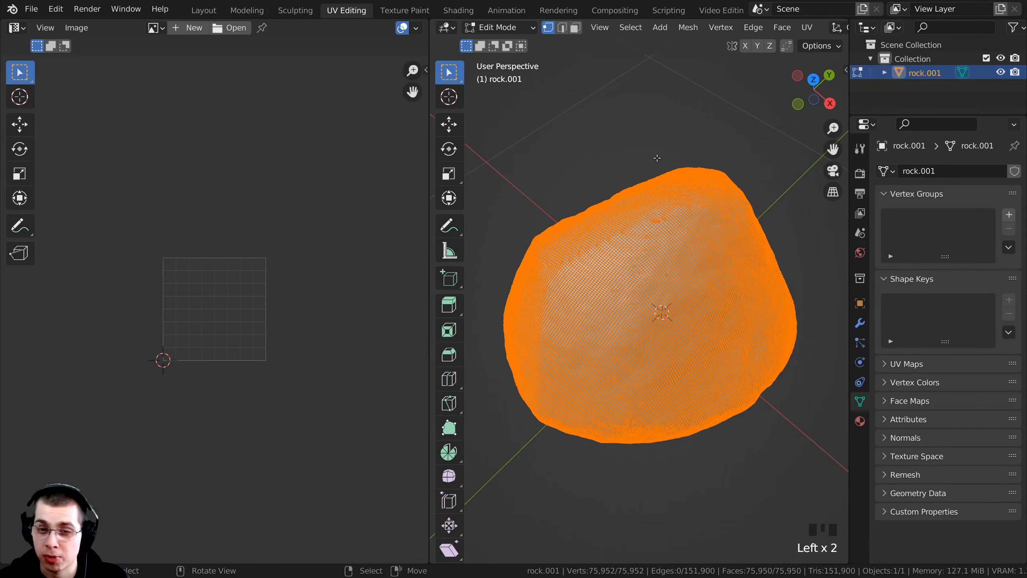
# Step: Unwrap the entire rock mesh with Smart UV Project, using an island margin of 0.001
pyautogui.press('u')
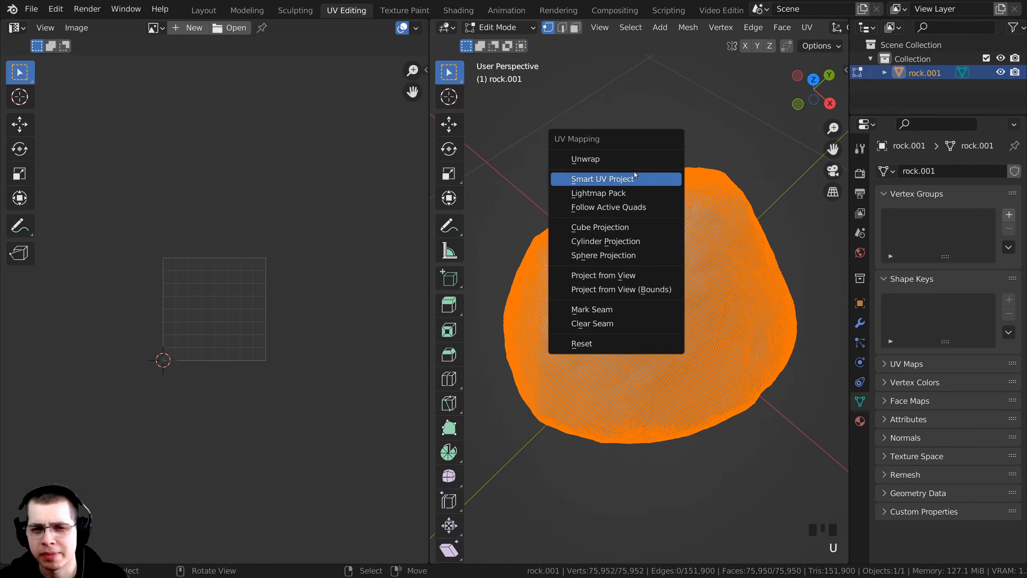
pyautogui.click(592, 180)
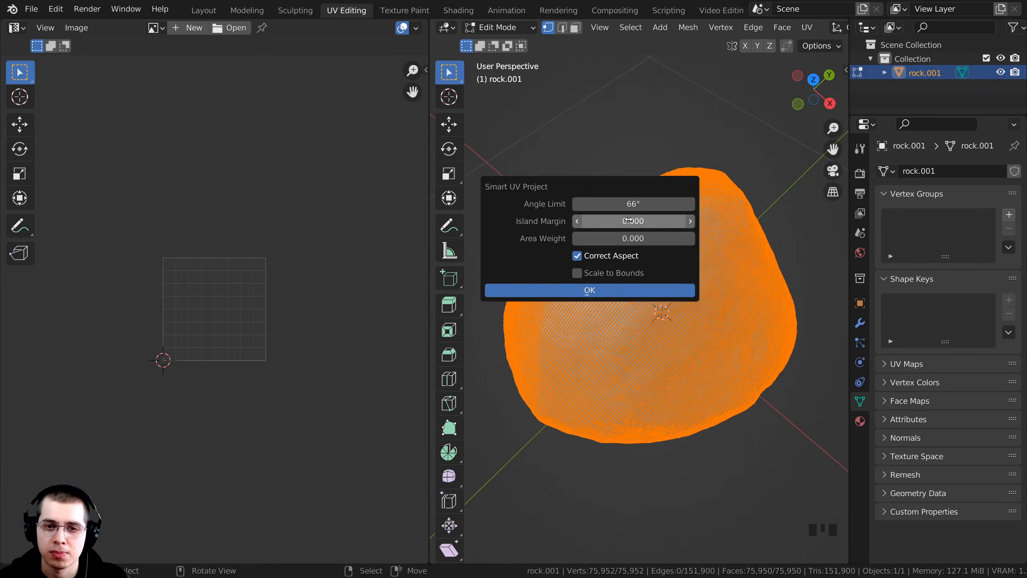
pyautogui.click(630, 220)
pyautogui.write('0.001')
pyautogui.press('Return')
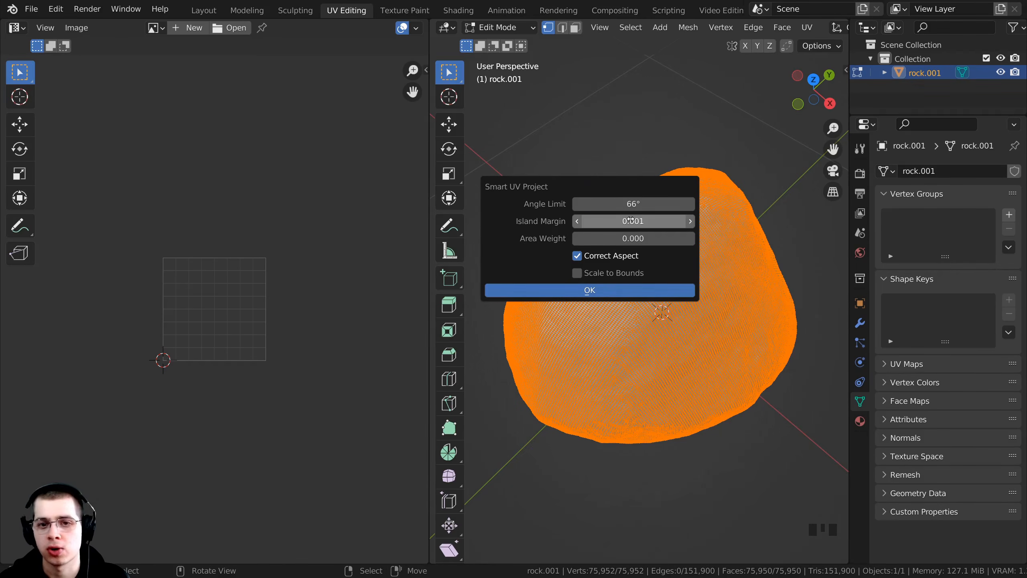
pyautogui.click(572, 292)
# Step: Examine the unwrapped UV islands and compare them with the rock mesh from several angles
pyautogui.scroll(6, 284, 324)
pyautogui.moveTo(285, 324); pyautogui.dragTo(380, 417, button='middle')
pyautogui.scroll(3, 308, 429)
pyautogui.moveTo(299, 446); pyautogui.dragTo(202, 257, button='middle')
pyautogui.scroll(-3, 330, 429)
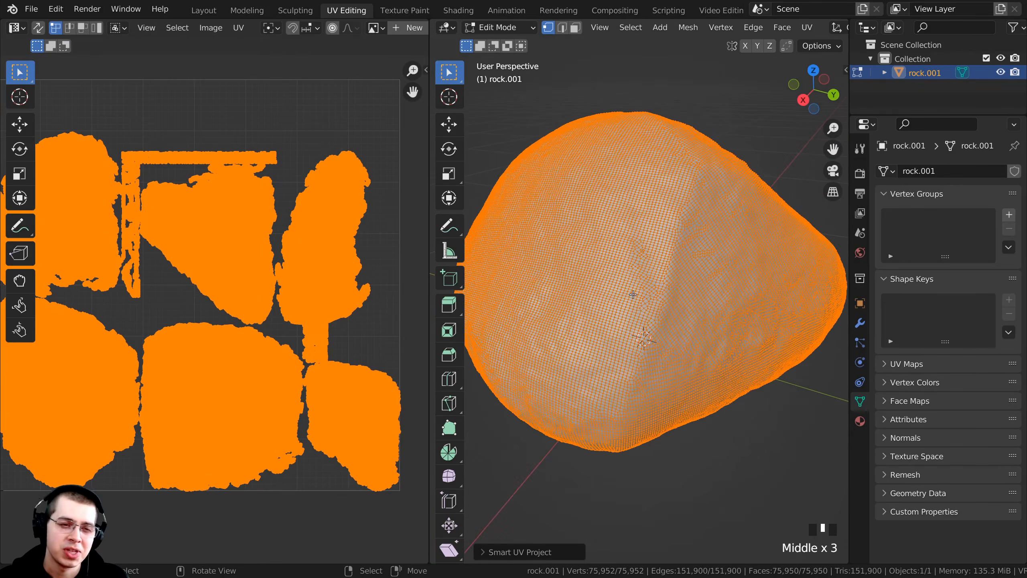
pyautogui.moveTo(602, 282); pyautogui.dragTo(614, 300, button='middle')
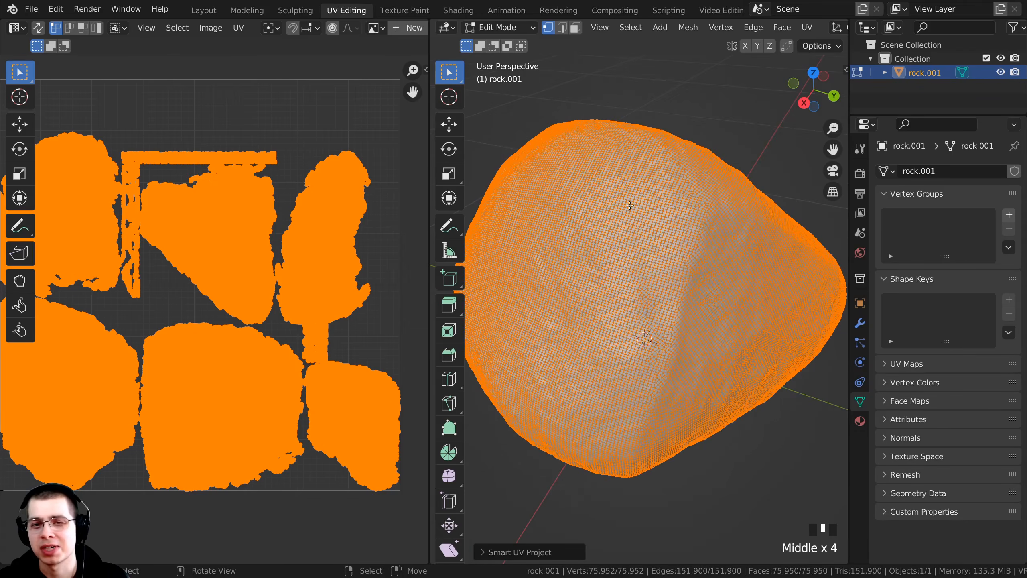
pyautogui.moveTo(668, 206); pyautogui.dragTo(714, 219, button='middle')
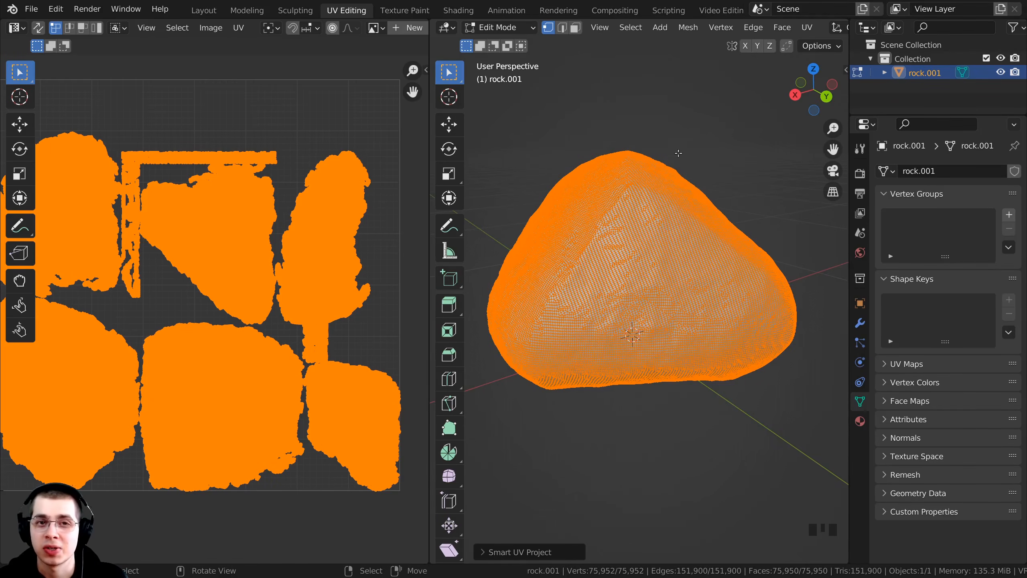
# Step: Switch to the Shading workspace, frame the rock larger in the viewport, and hide the node editor's sidebar
pyautogui.click(455, 10)
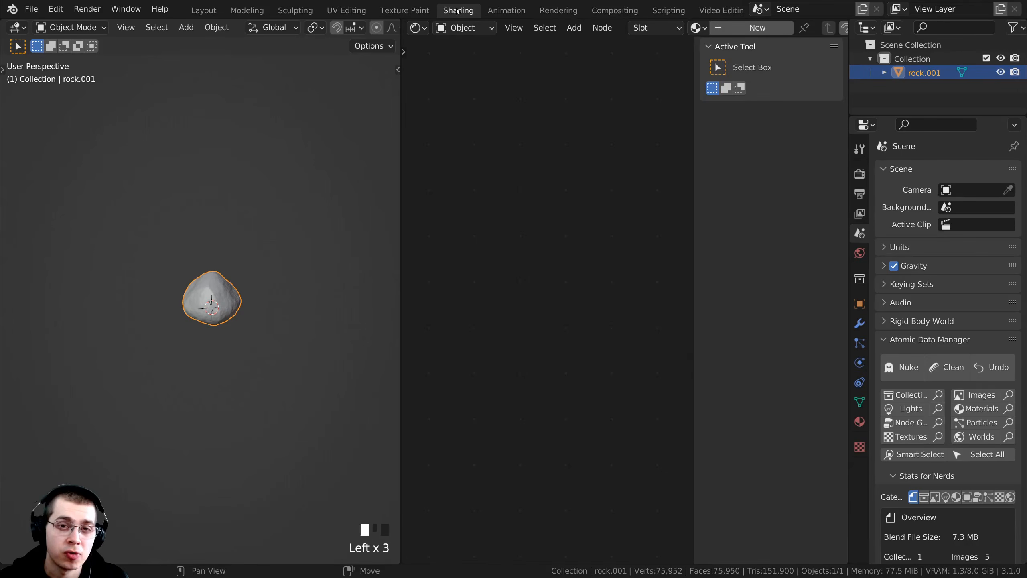
pyautogui.scroll(7, 179, 159)
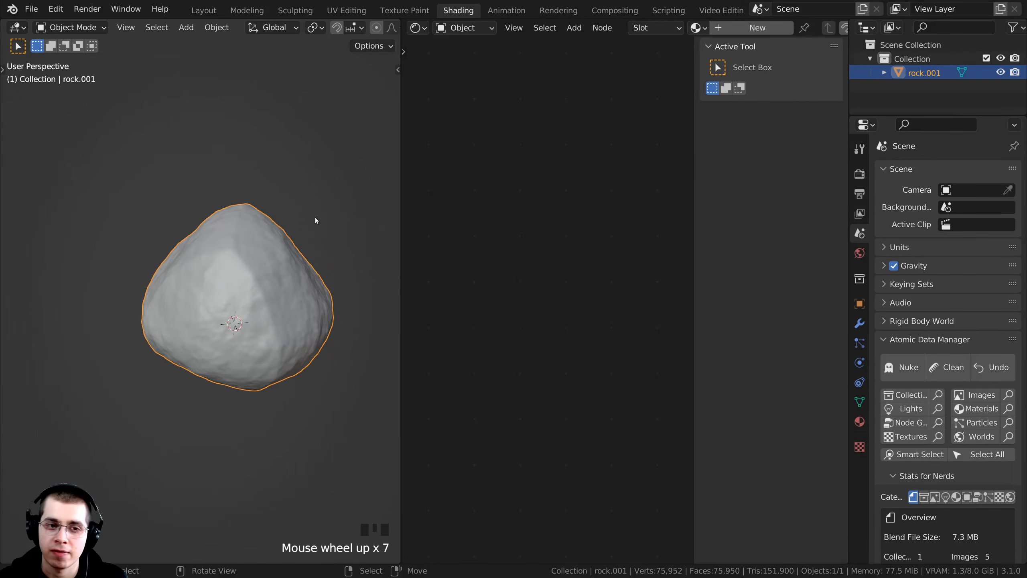
pyautogui.keyDown('shift'); pyautogui.moveTo(318, 221); pyautogui.dragTo(369, 239, button='middle'); pyautogui.keyUp('shift')
pyautogui.click(424, 31)
pyautogui.press('n')
# Step: Create a new material on rock.001 and name it Rock
pyautogui.click(726, 30)
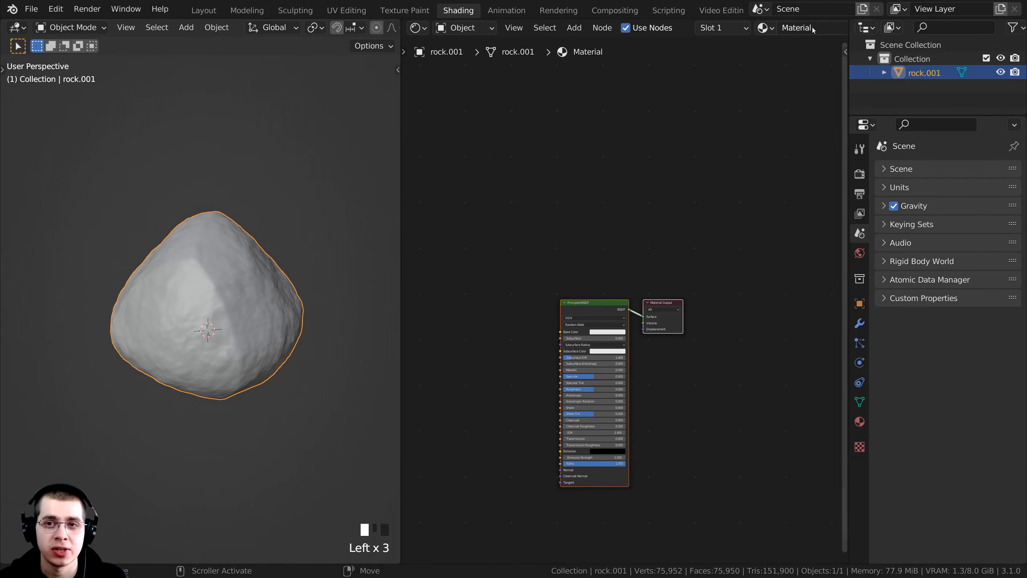
pyautogui.doubleClick(773, 29)
pyautogui.write('Rock')
pyautogui.press('Return')
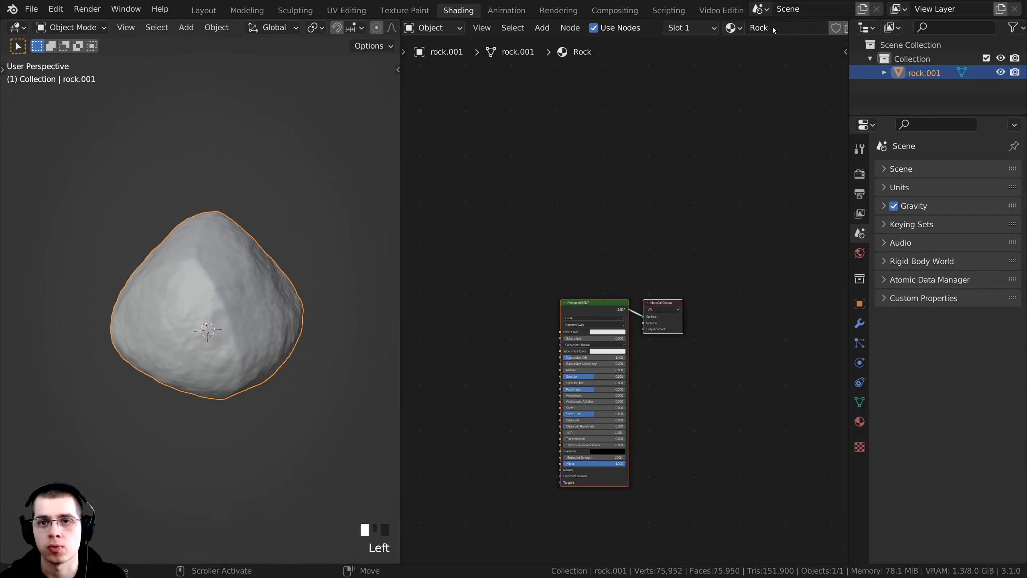
# Step: Add an Image Texture node to the Rock material and place it left of the Principled BSDF node
pyautogui.scroll(7, 565, 296)
pyautogui.moveTo(566, 296); pyautogui.dragTo(647, 185, button='middle')
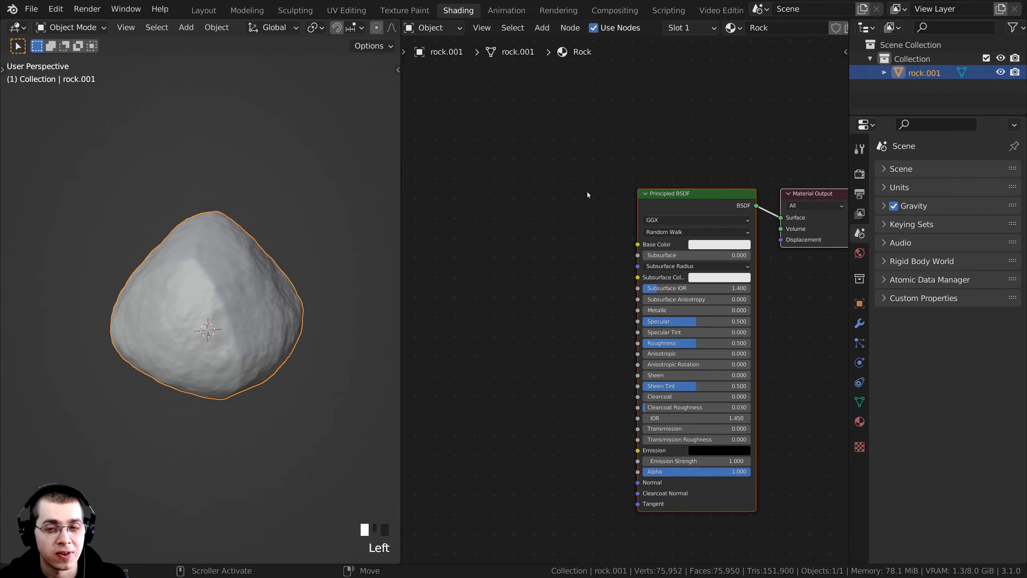
pyautogui.moveTo(582, 187); pyautogui.dragTo(585, 185, button='middle')
pyautogui.hotkey('shift', 'a')
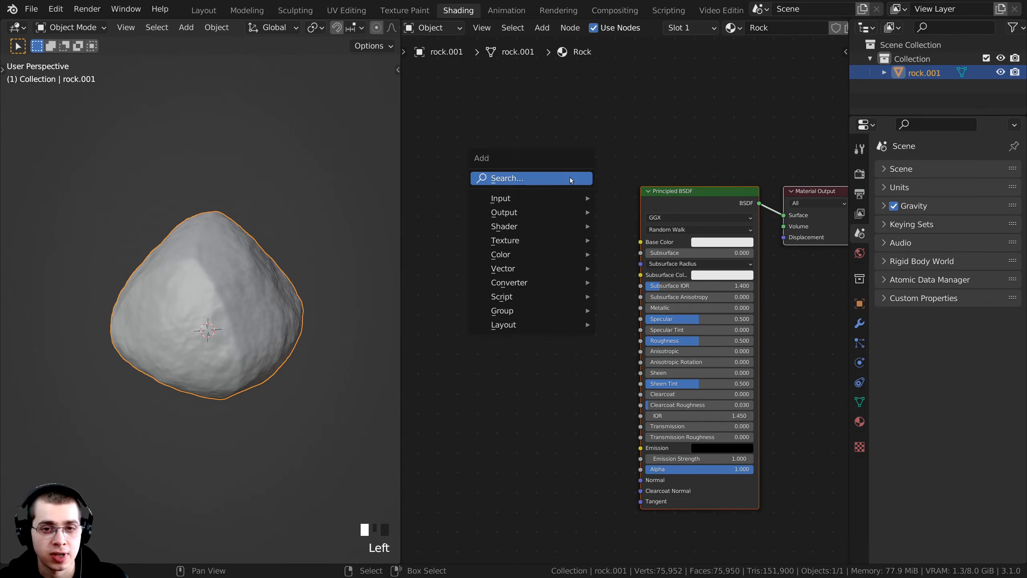
pyautogui.click(531, 179)
pyautogui.write('ima')
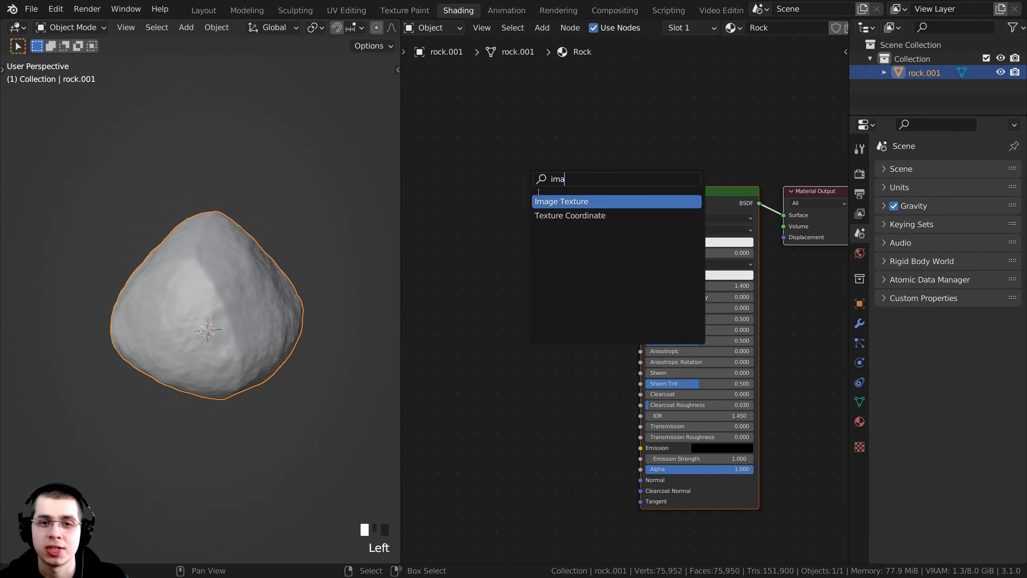
pyautogui.click(553, 203)
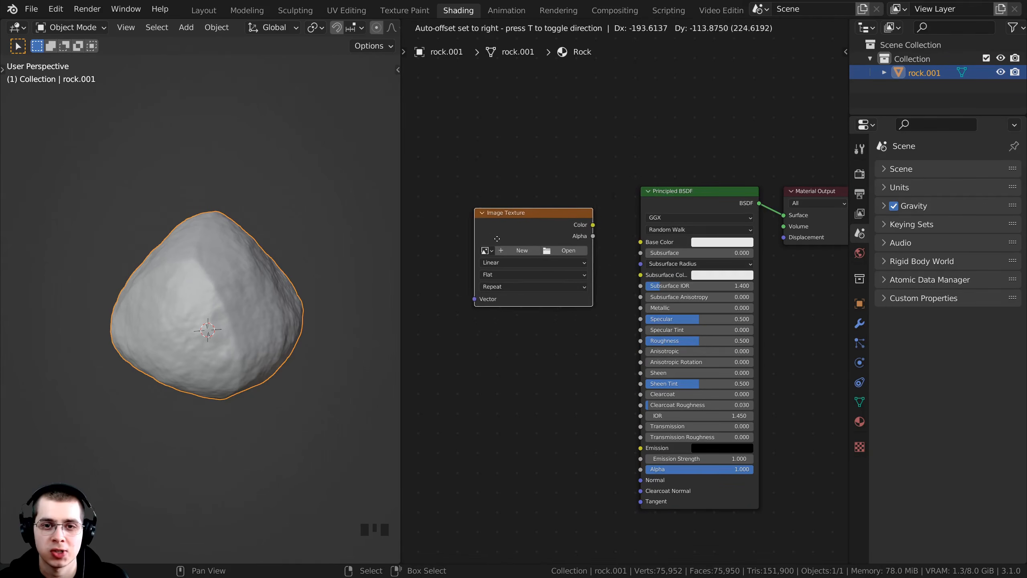
pyautogui.click(496, 243)
pyautogui.scroll(2, 496, 243)
pyautogui.scroll(-1, 594, 268)
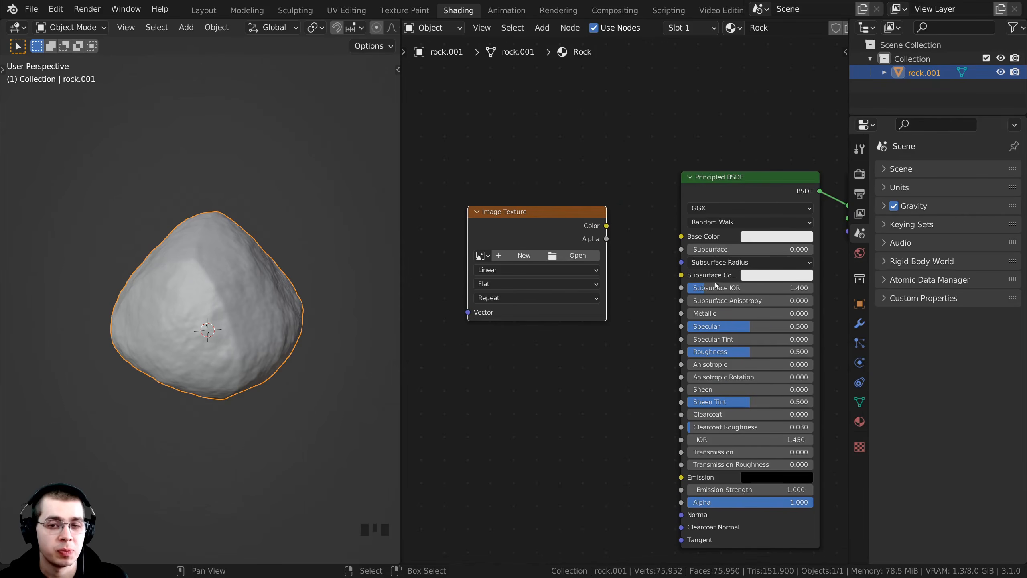
# Step: Connect the Image Texture's Color output to the Principled BSDF's Base Color and switch the viewport to Material Preview shading
pyautogui.scroll(1, 531, 254)
pyautogui.moveTo(603, 213); pyautogui.dragTo(691, 226)
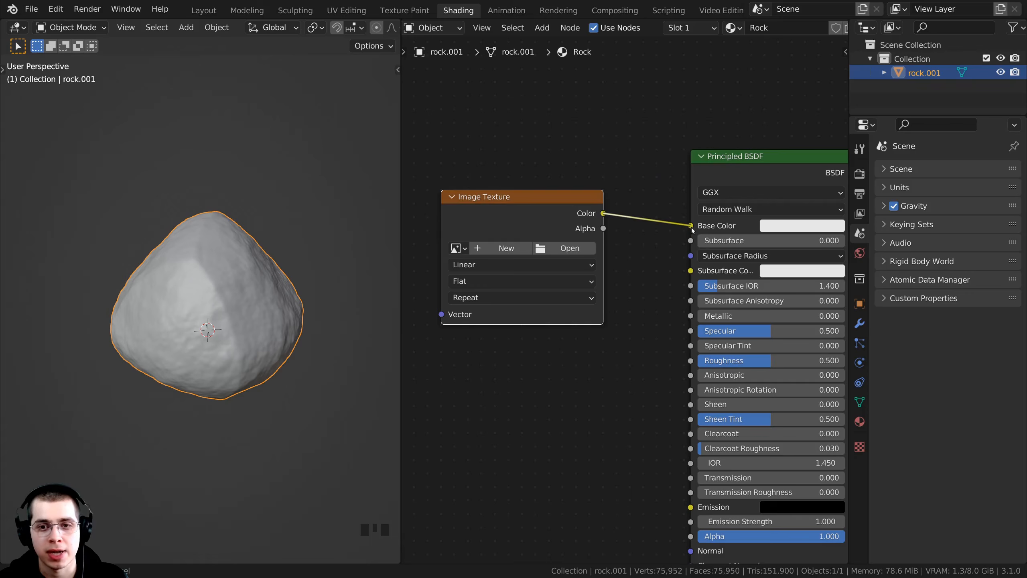
pyautogui.scroll(3, 316, 293)
pyautogui.press('z')
pyautogui.click(281, 294)
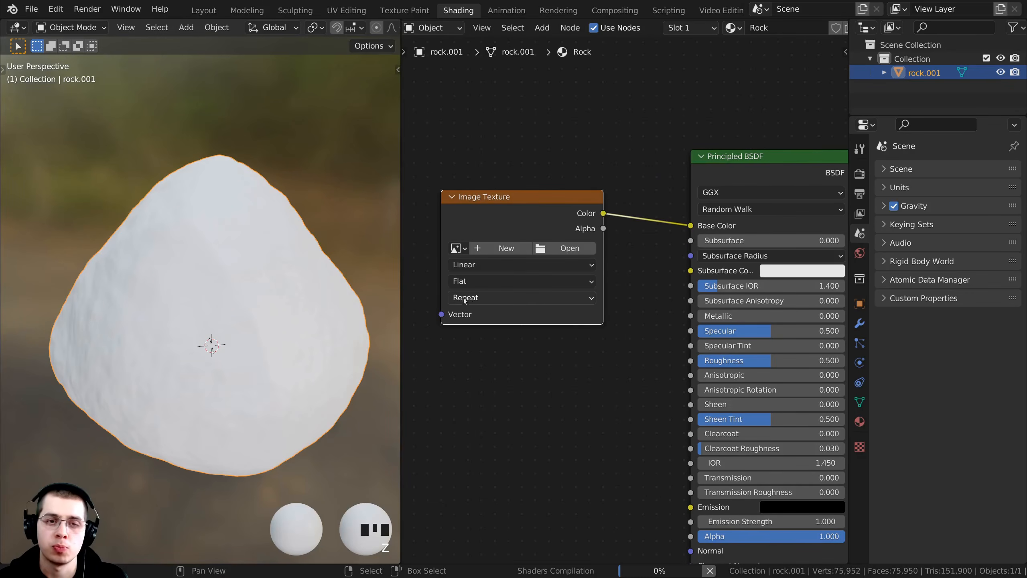
pyautogui.moveTo(295, 298); pyautogui.dragTo(282, 297, button='middle')
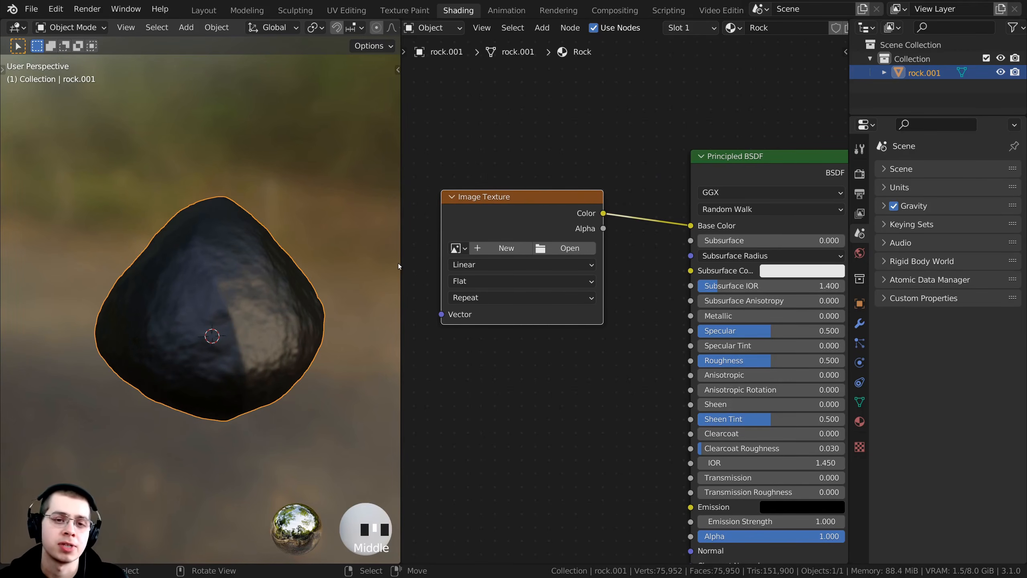
# Step: Widen the node editor and start a new image named Rock Color in the Image Texture node
pyautogui.moveTo(400, 263); pyautogui.dragTo(310, 265)
pyautogui.moveTo(126, 375); pyautogui.dragTo(226, 388, button='middle')
pyautogui.scroll(1, 447, 255)
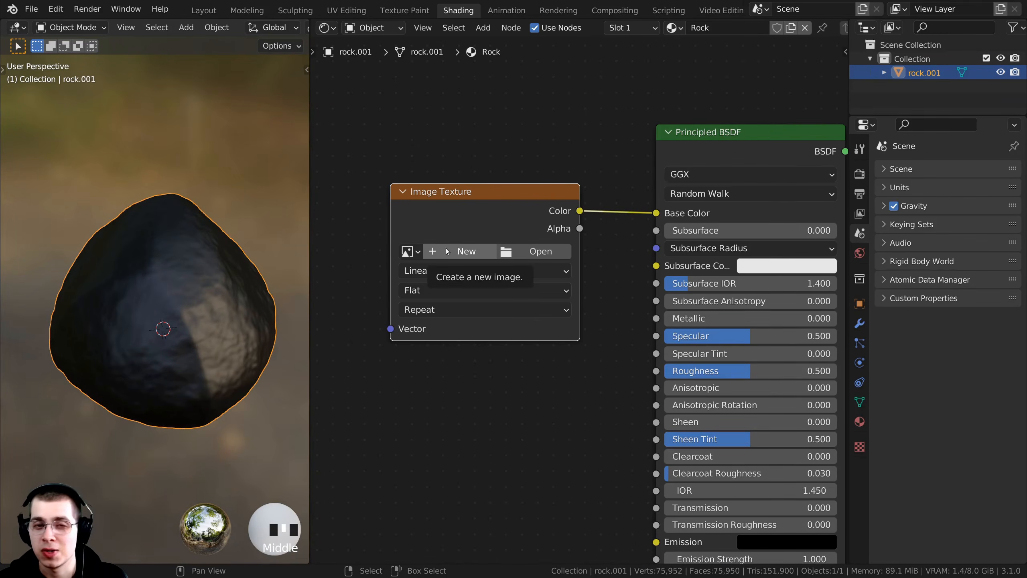
pyautogui.click(447, 251)
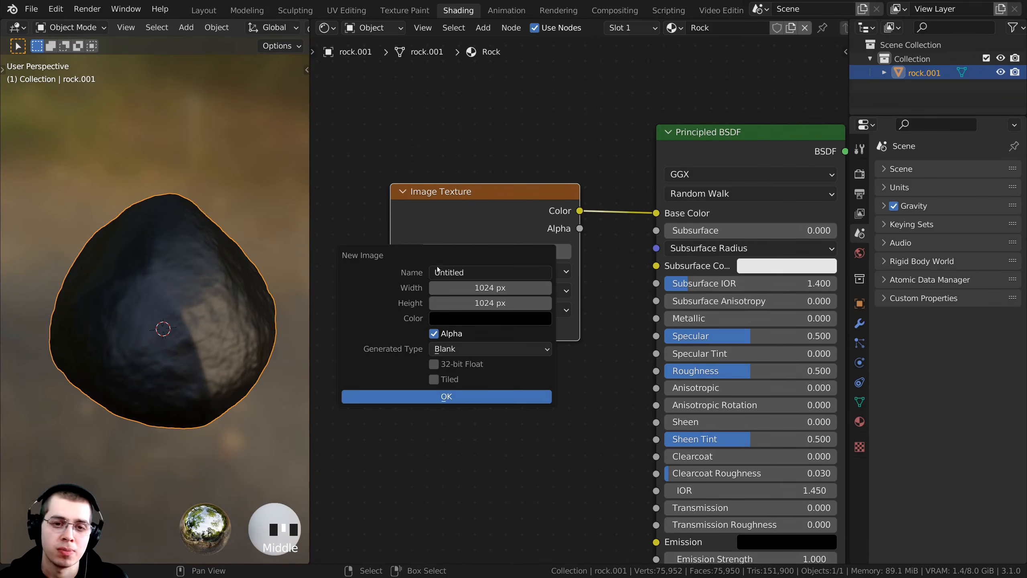
pyautogui.click(471, 271)
pyautogui.write('Rock Color')
pyautogui.press('Return')
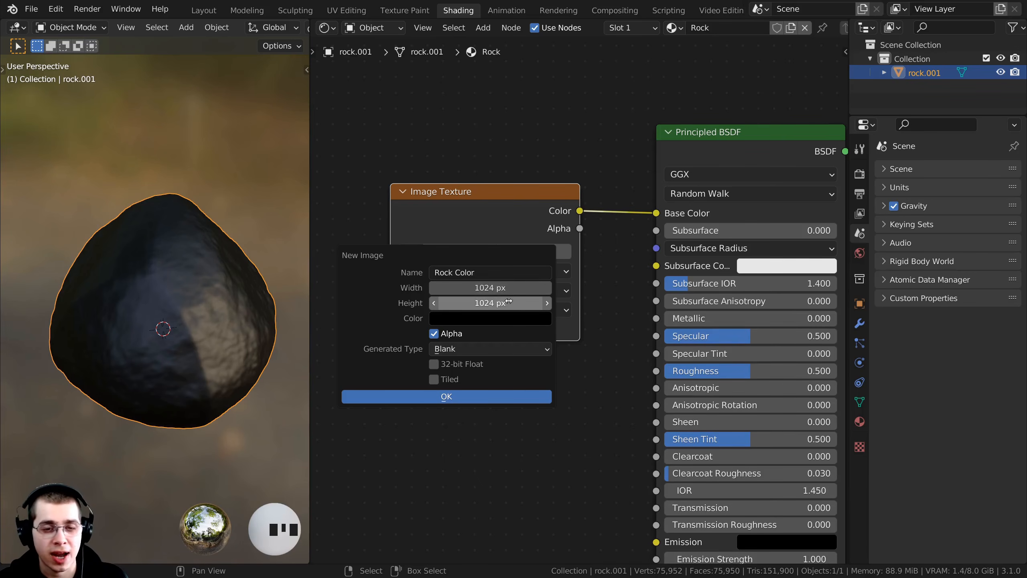
# Step: Set the new image's width and height to 2048 px each
pyautogui.click(483, 290)
pyautogui.click(491, 292)
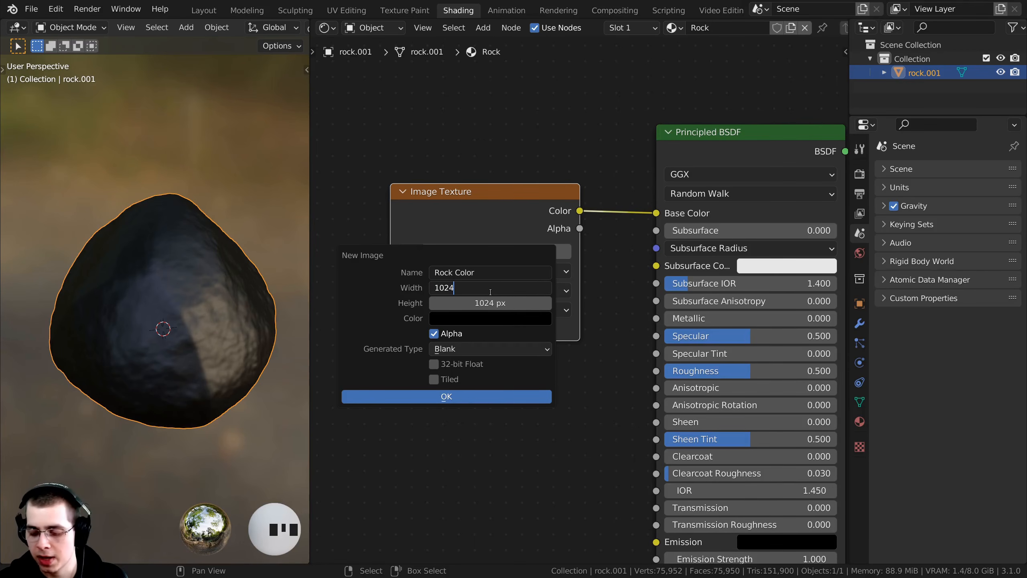
pyautogui.write('*')
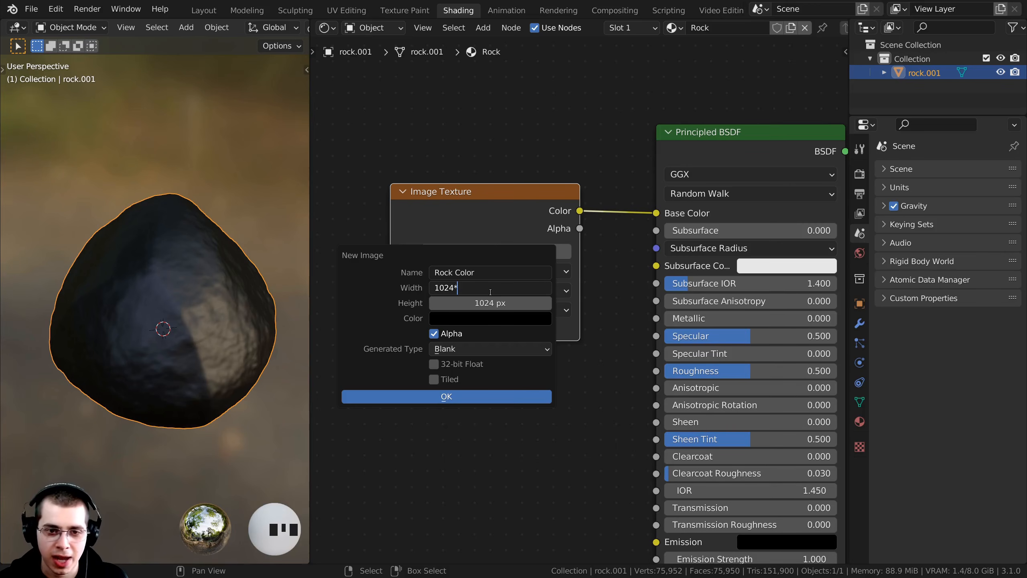
pyautogui.write('2')
pyautogui.press('Left')
pyautogui.press('Left')
pyautogui.press('Left')
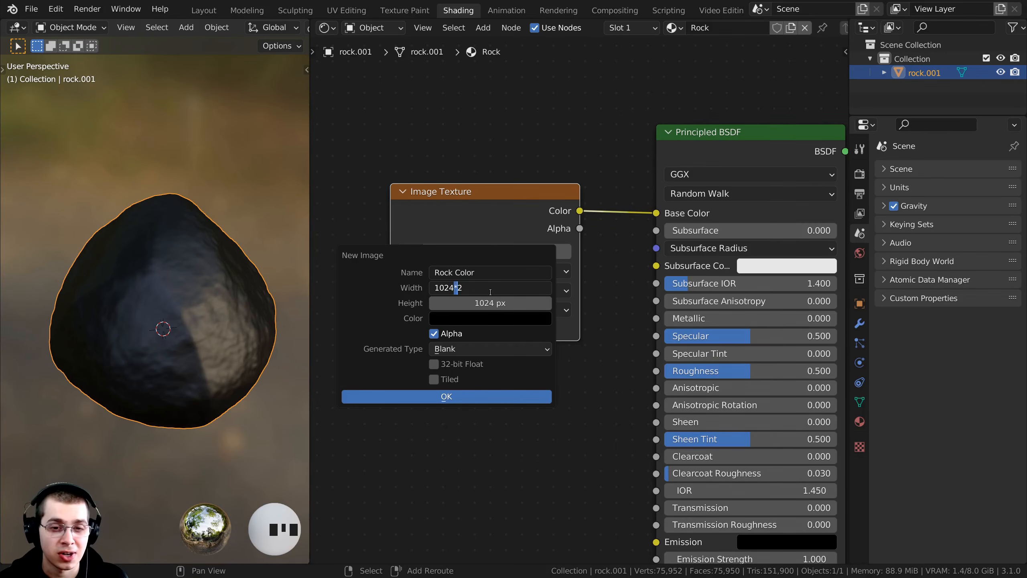
pyautogui.press('Right')
pyautogui.press('Right')
pyautogui.press('Return')
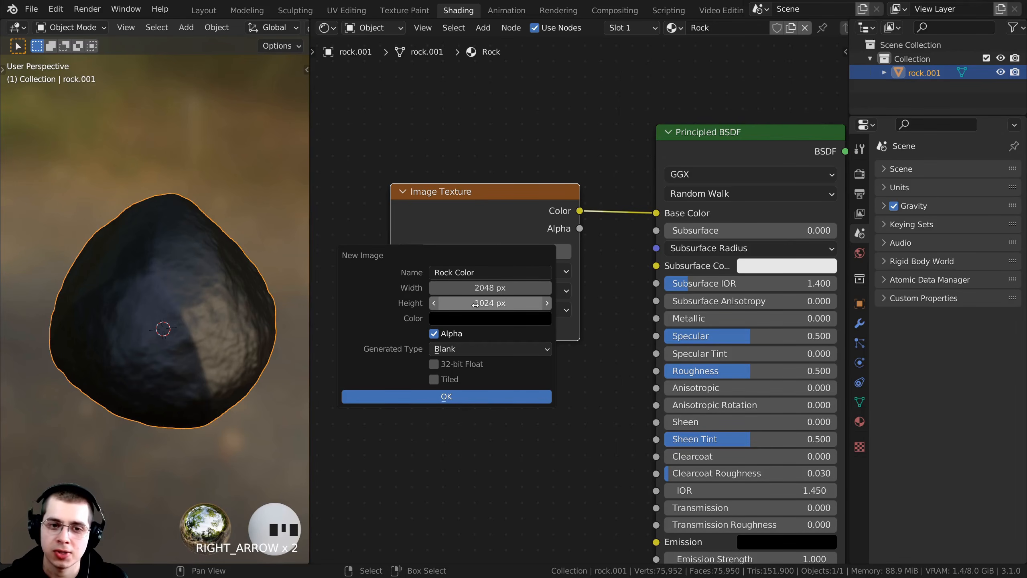
pyautogui.click(475, 305)
pyautogui.write('2048')
pyautogui.press('Return')
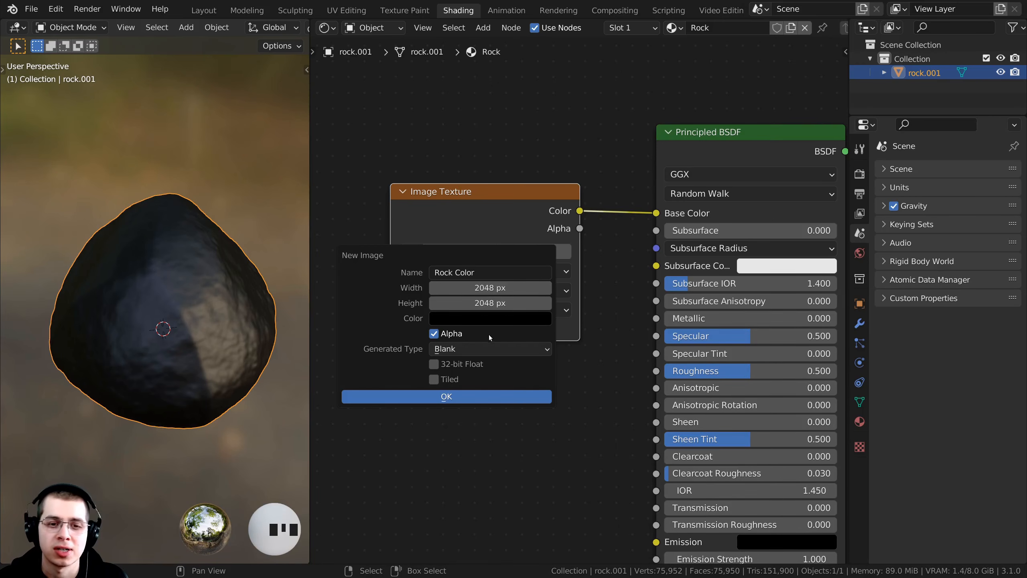
# Step: Create the image with a dark brownish-grey fill color and shift its texture node slightly closer to the Principled BSDF
pyautogui.click(466, 323)
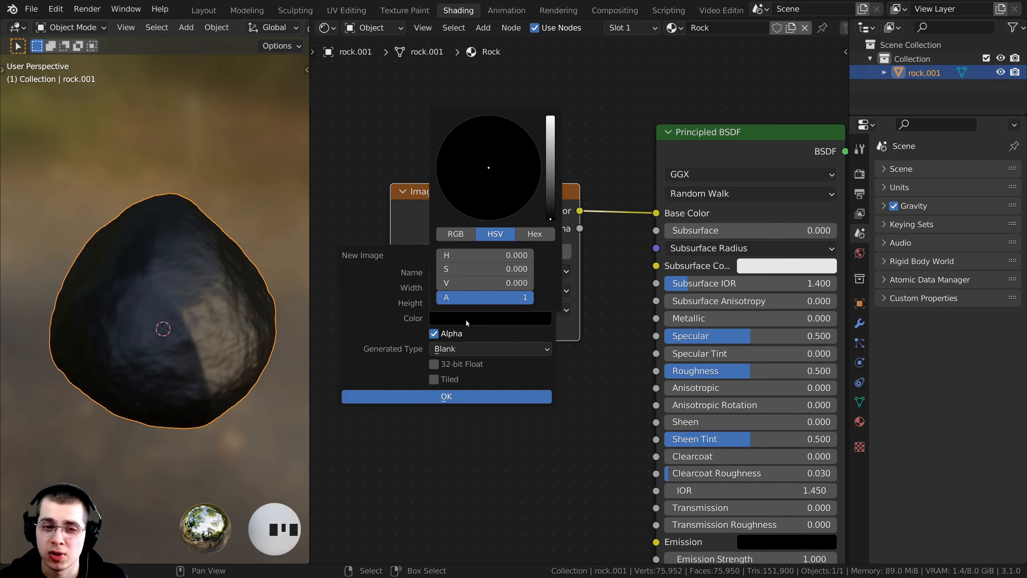
pyautogui.click(549, 180)
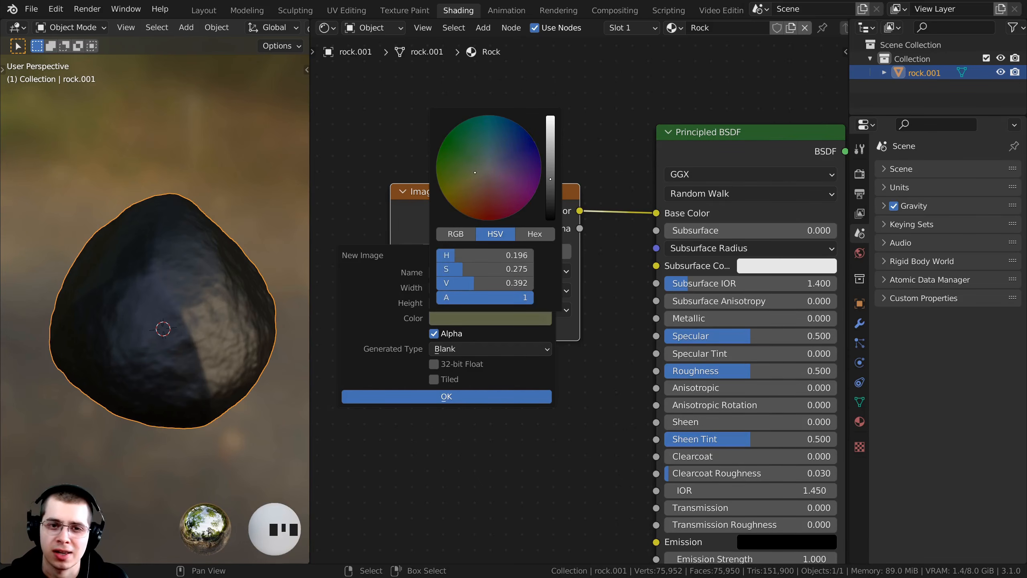
pyautogui.moveTo(529, 184); pyautogui.dragTo(526, 191)
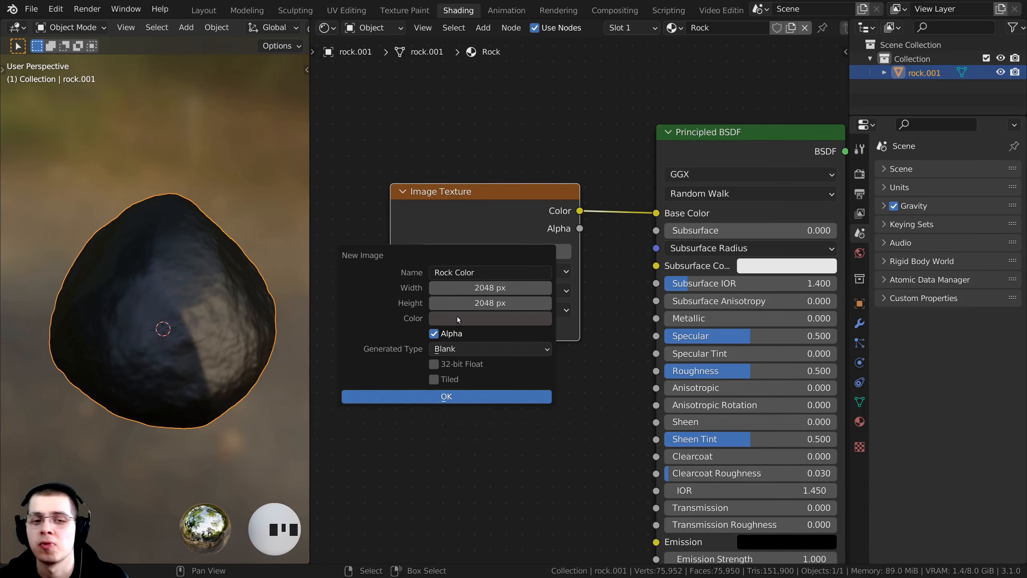
pyautogui.click(417, 397)
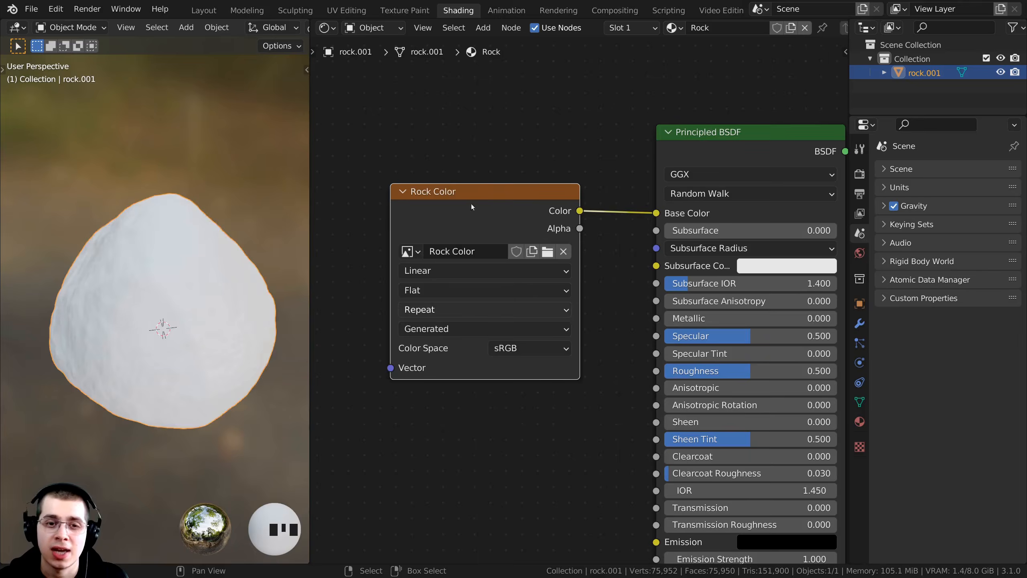
pyautogui.moveTo(462, 206); pyautogui.dragTo(474, 205)
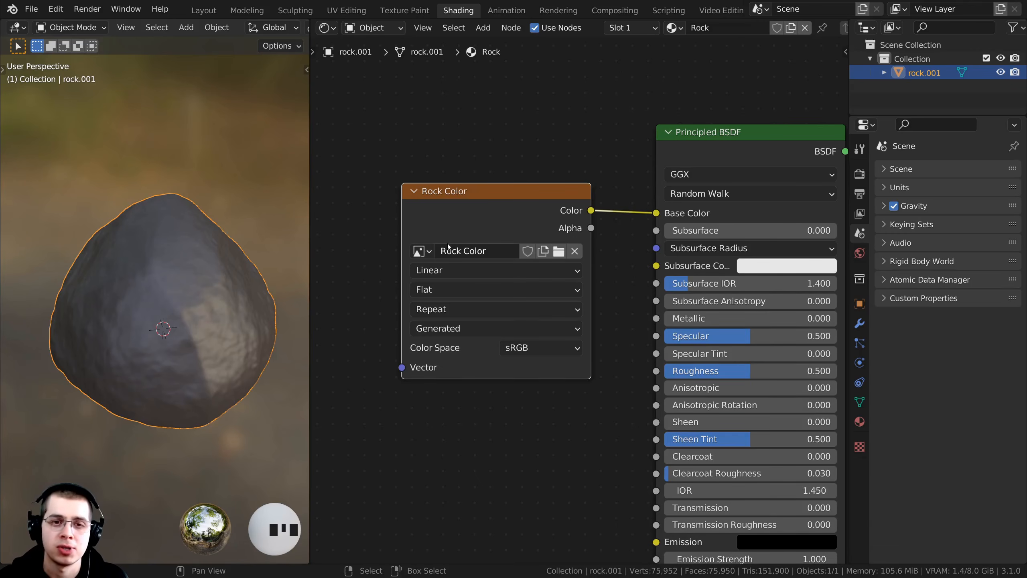
pyautogui.moveTo(256, 272); pyautogui.dragTo(234, 268, button='middle')
pyautogui.scroll(-1, 459, 259)
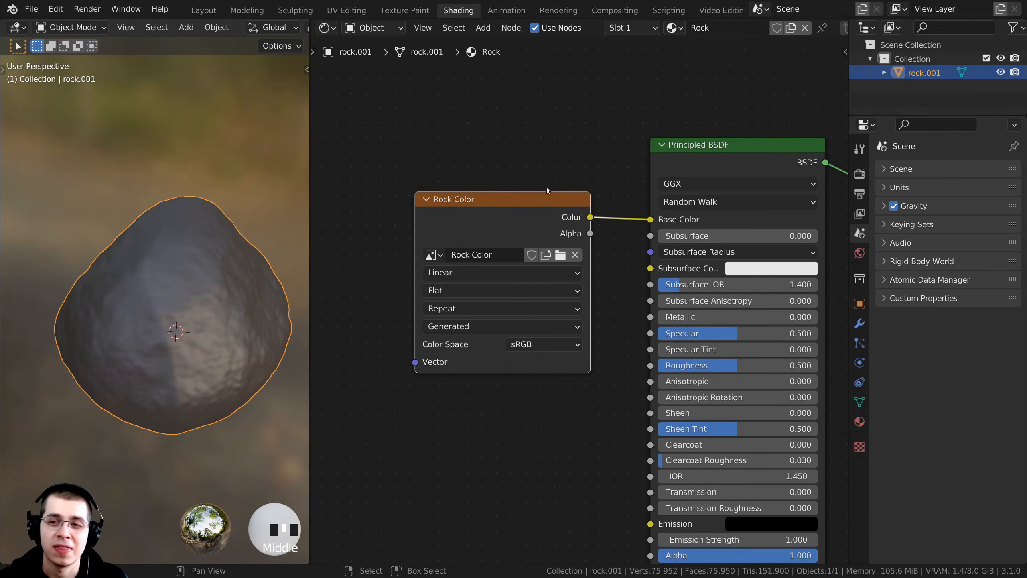
# Step: Switch to the Texture Paint workspace and show the Rock Color image with its UV islands enlarged in the Image Editor
pyautogui.click(401, 13)
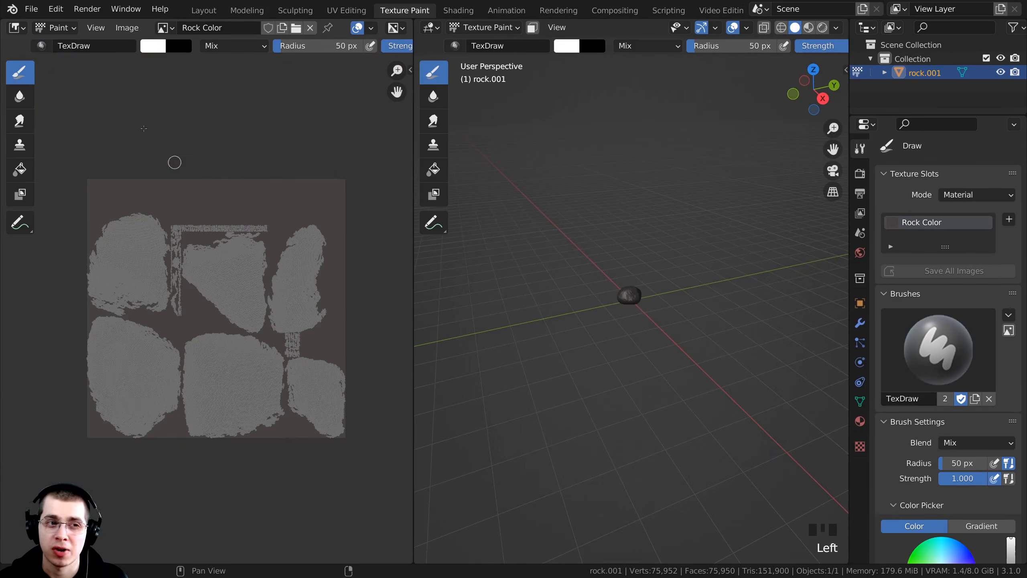
pyautogui.press('Home')
pyautogui.click(16, 28)
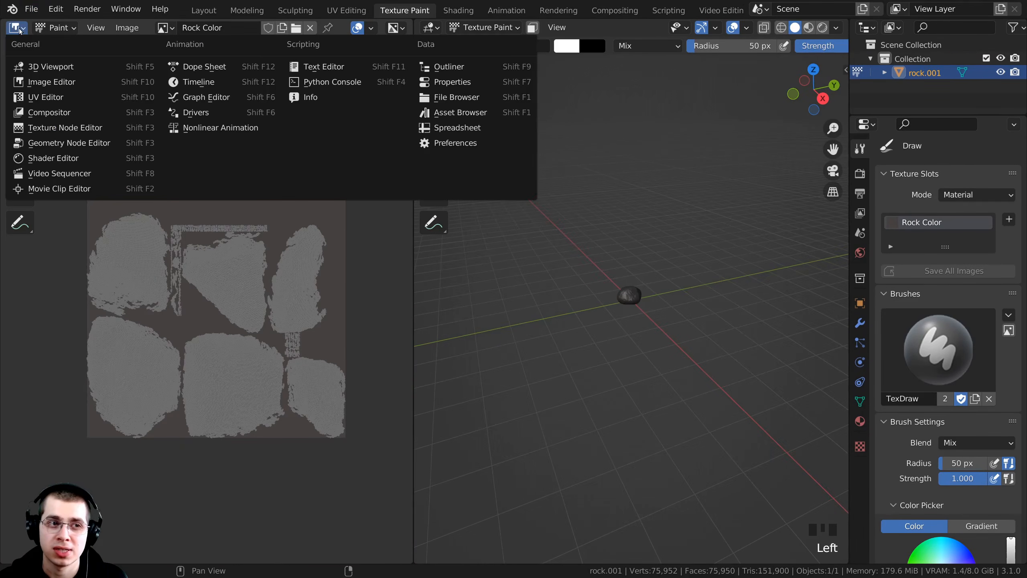
pyautogui.click(45, 83)
pyautogui.scroll(5, 346, 260)
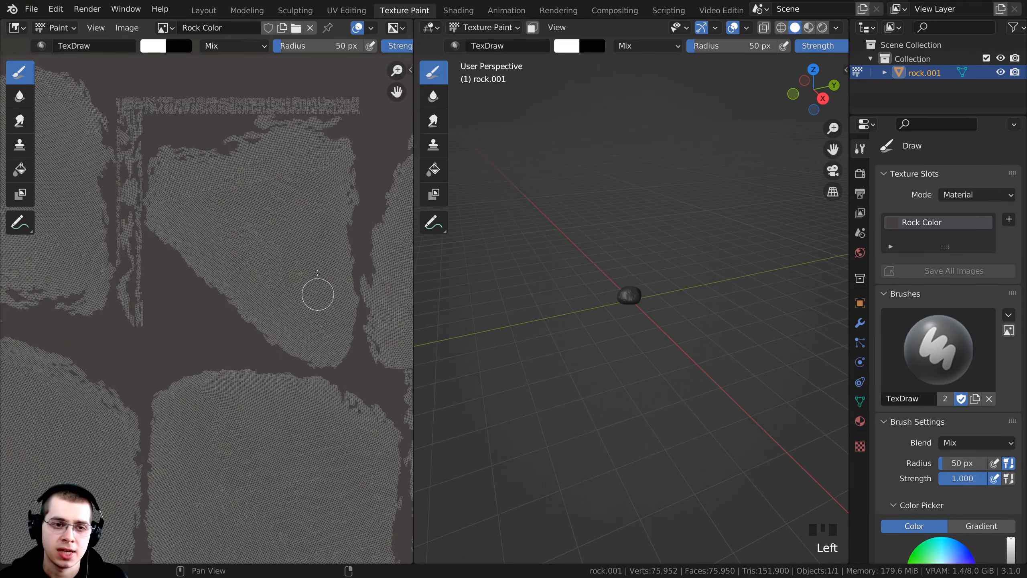
pyautogui.moveTo(253, 255); pyautogui.dragTo(225, 323, button='middle')
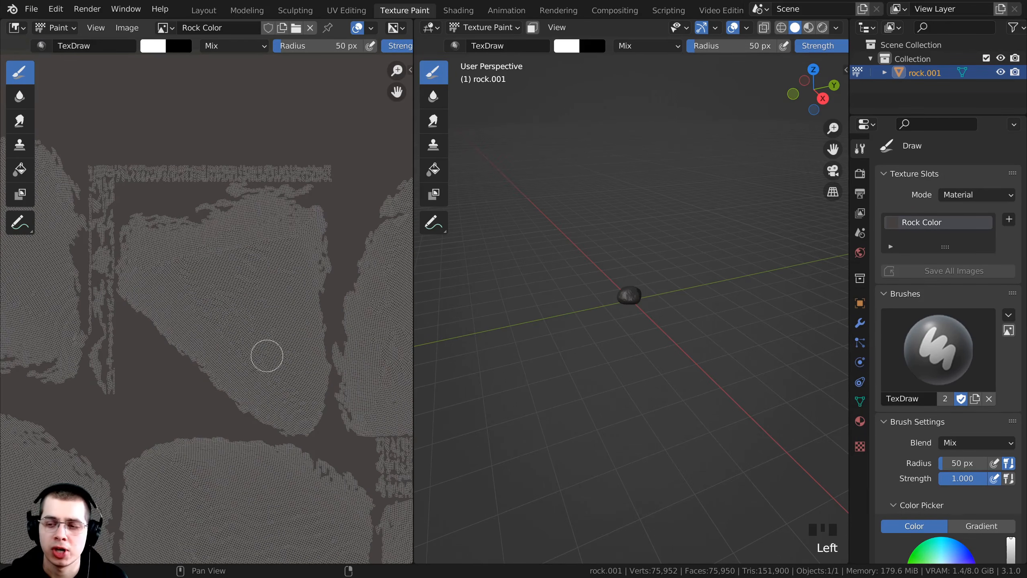
# Step: Enlarge the 3D viewport by narrowing the Image Editor and frame the rock close up
pyautogui.scroll(9, 667, 299)
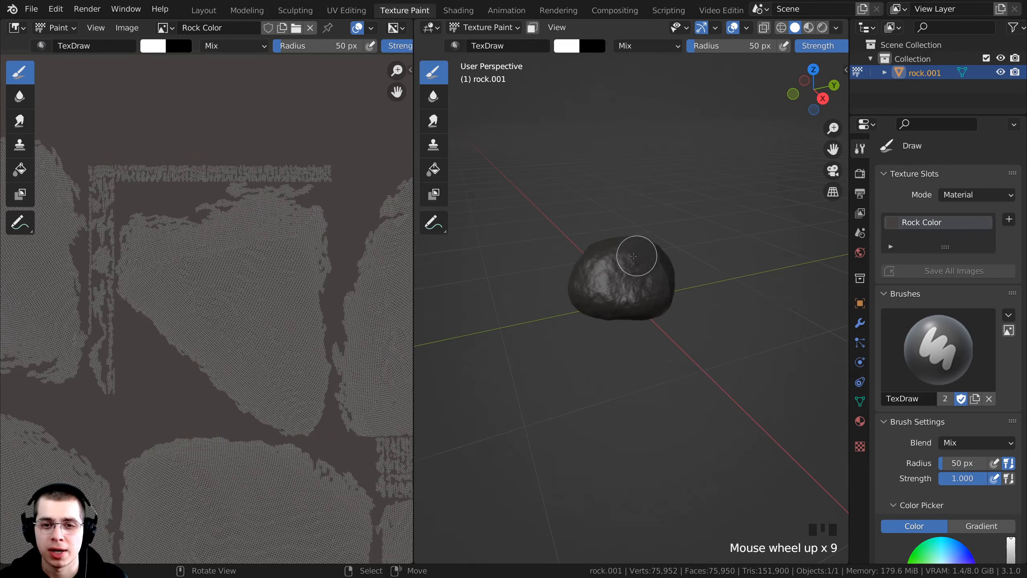
pyautogui.scroll(1, 623, 291)
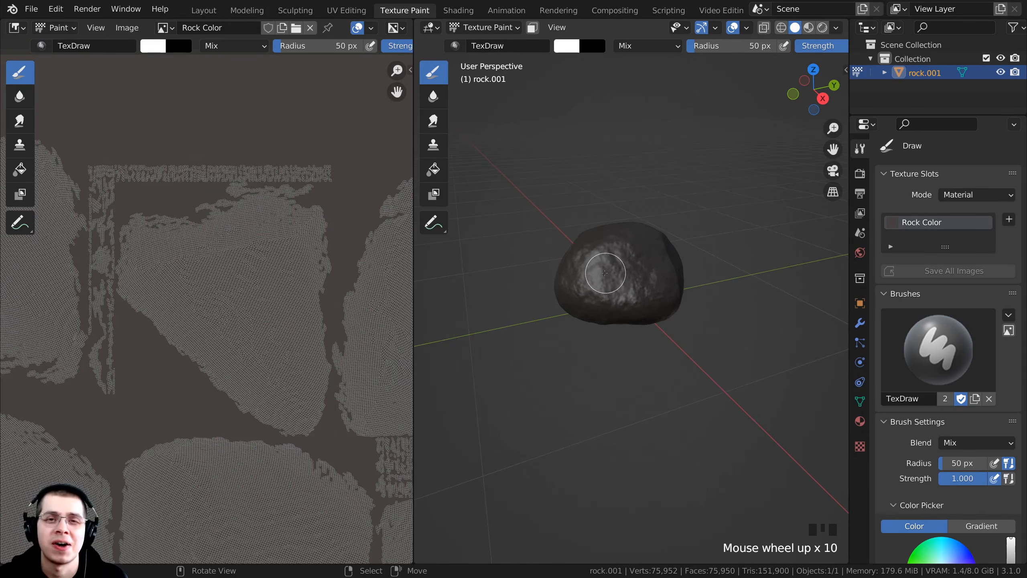
pyautogui.moveTo(626, 248); pyautogui.dragTo(635, 253, button='middle')
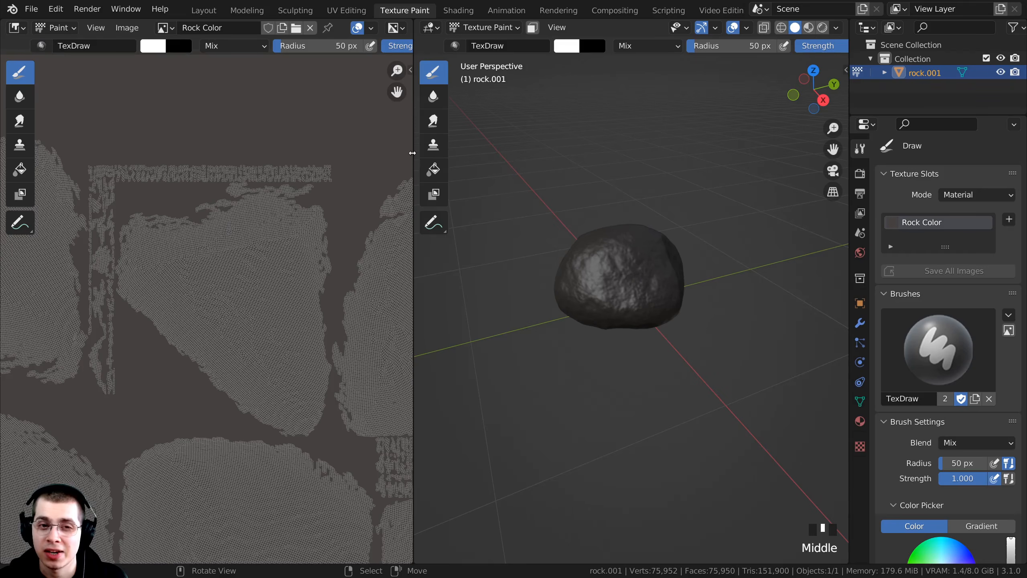
pyautogui.moveTo(394, 153); pyautogui.dragTo(166, 156)
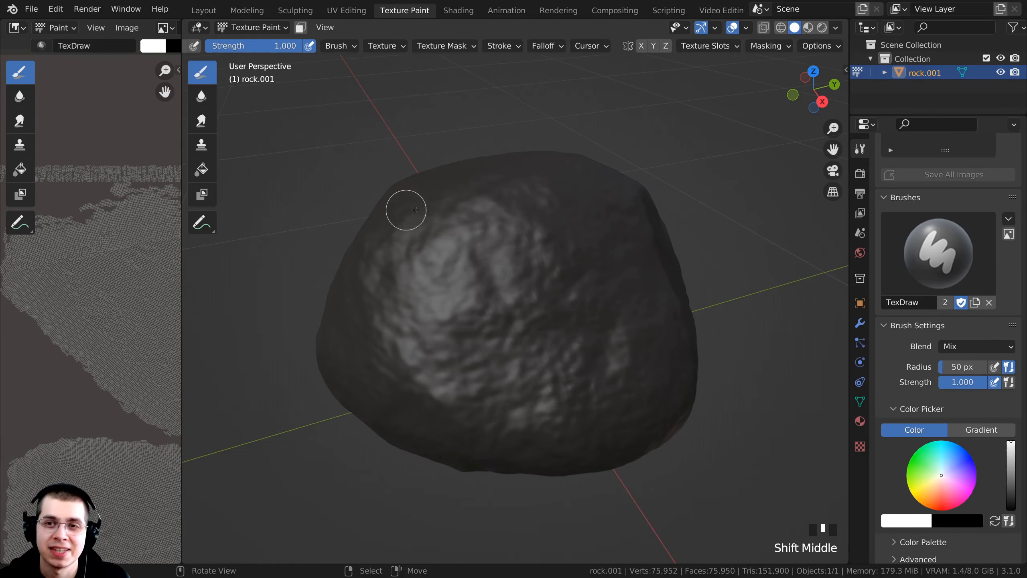
pyautogui.moveTo(430, 222); pyautogui.dragTo(433, 199, button='middle')
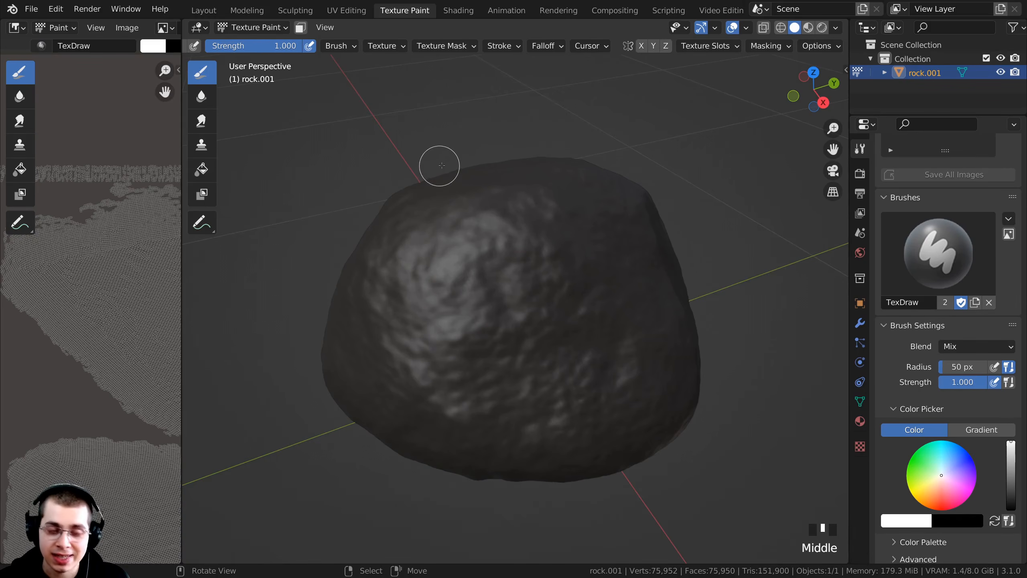
# Step: Toggle the 3D viewport's toolbar off and on
pyautogui.press('t')
pyautogui.press('t')
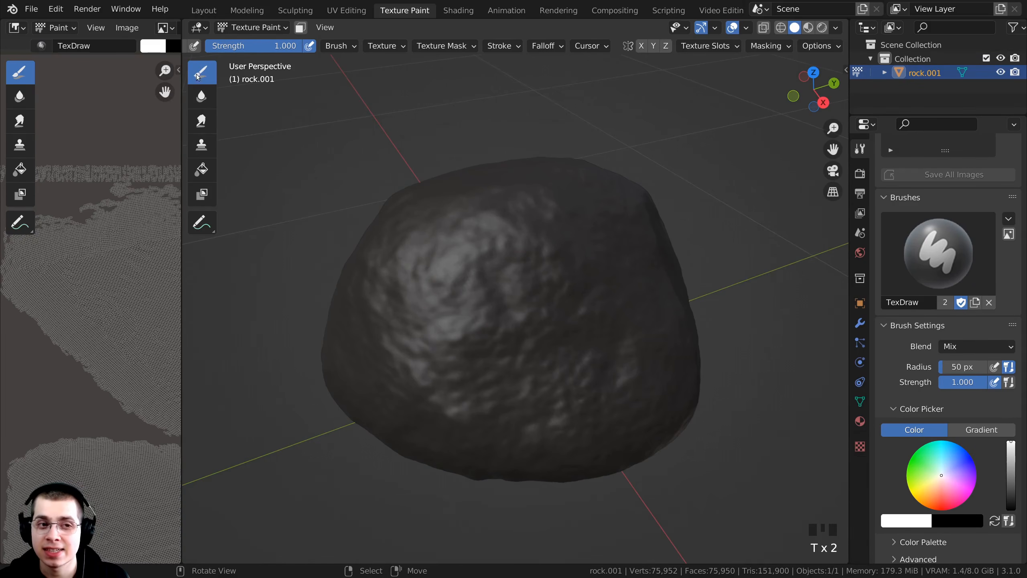
pyautogui.press('t')
pyautogui.press('t')
pyautogui.press('t')
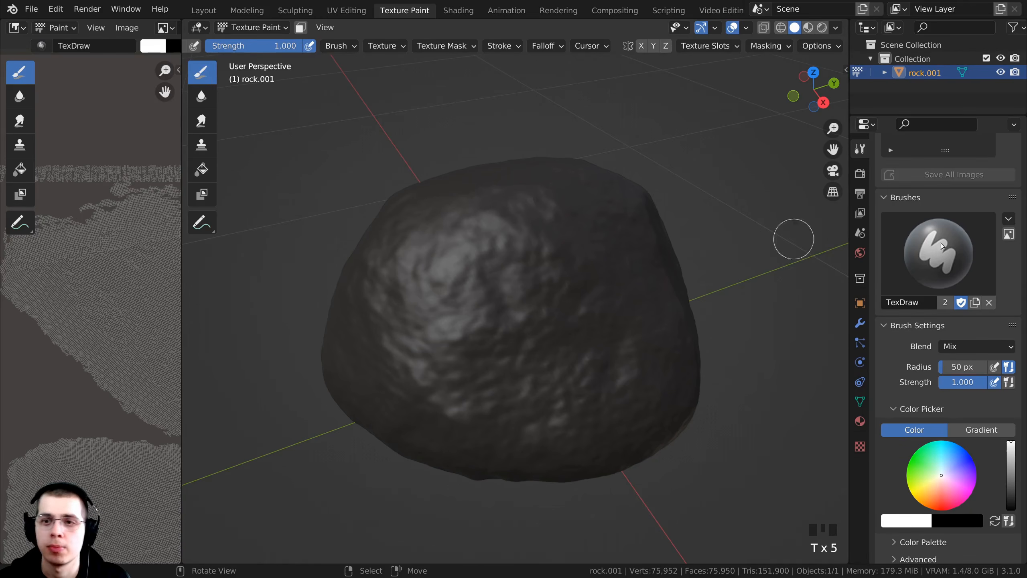
# Step: Look through the brushes available for the Draw tool in the active tool settings
pyautogui.scroll(4, 930, 243)
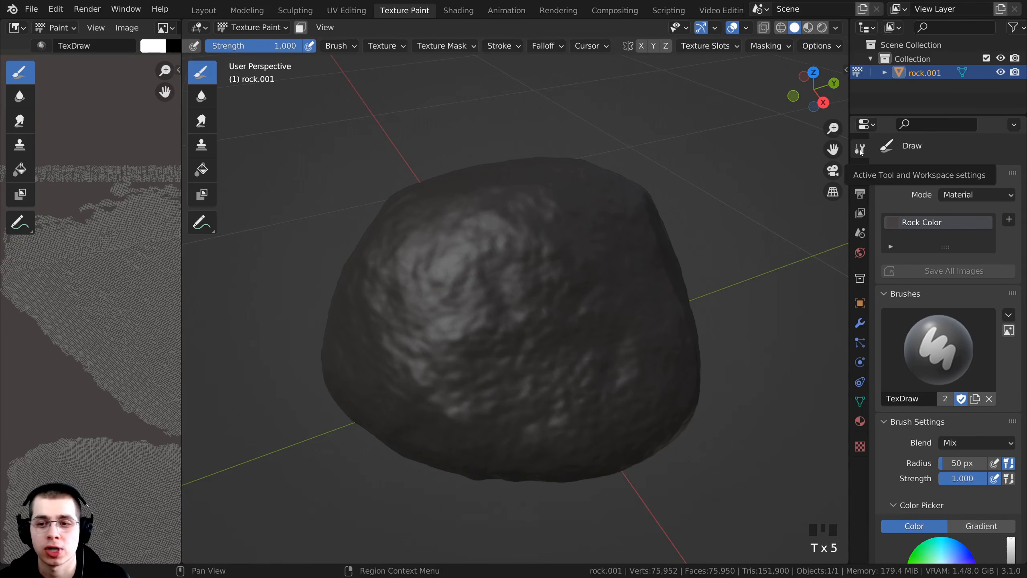
pyautogui.click(919, 339)
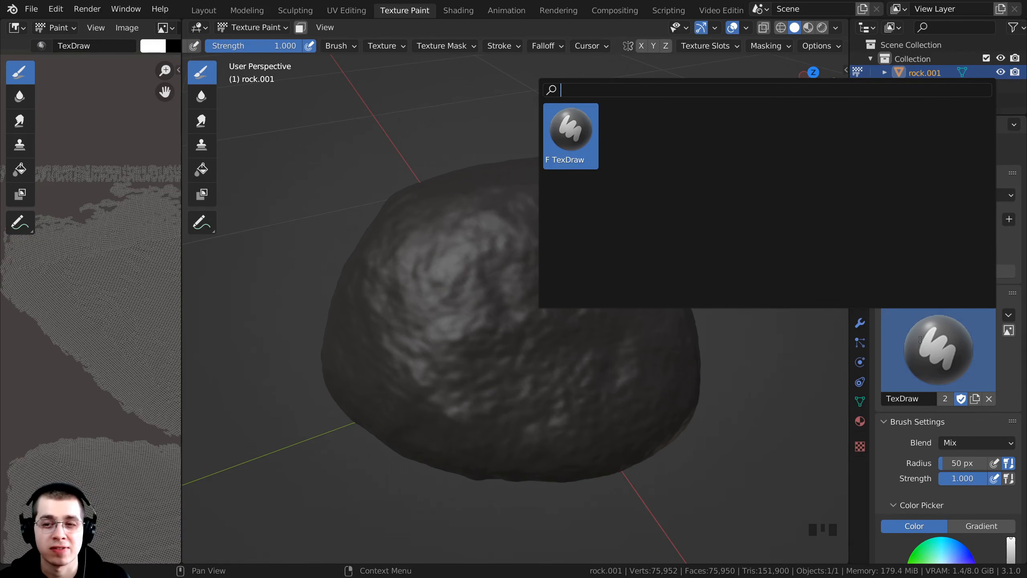
pyautogui.click(920, 340)
pyautogui.click(900, 350)
pyautogui.click(906, 349)
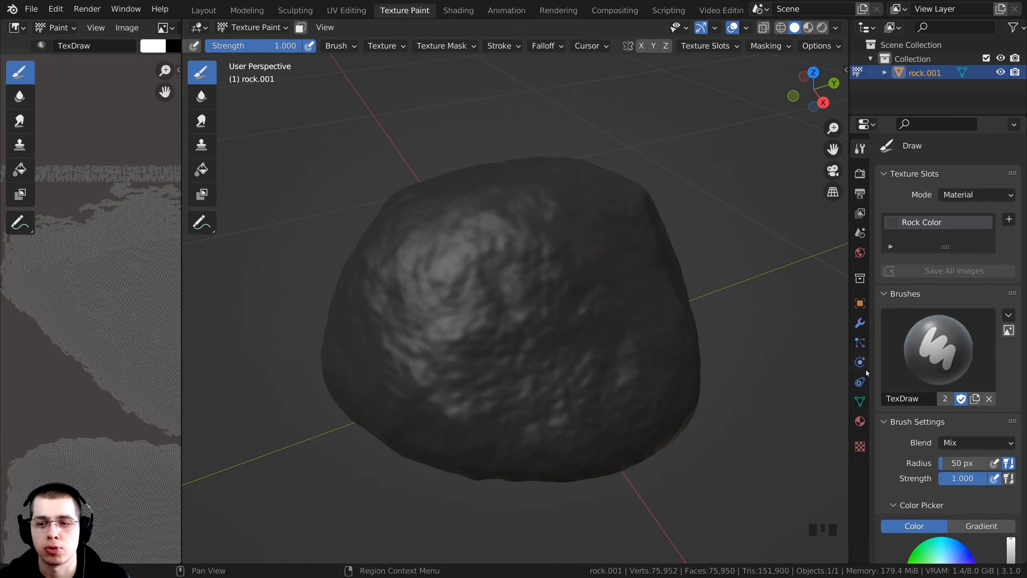
# Step: Duplicate the TexDraw brush and open the brush list in a widened Properties editor
pyautogui.scroll(-4, 919, 292)
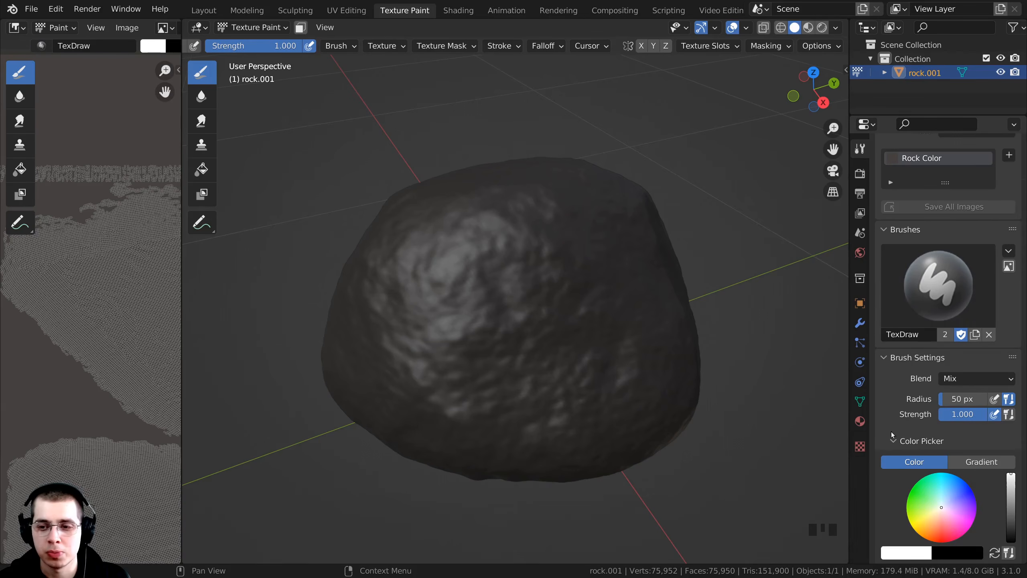
pyautogui.click(977, 334)
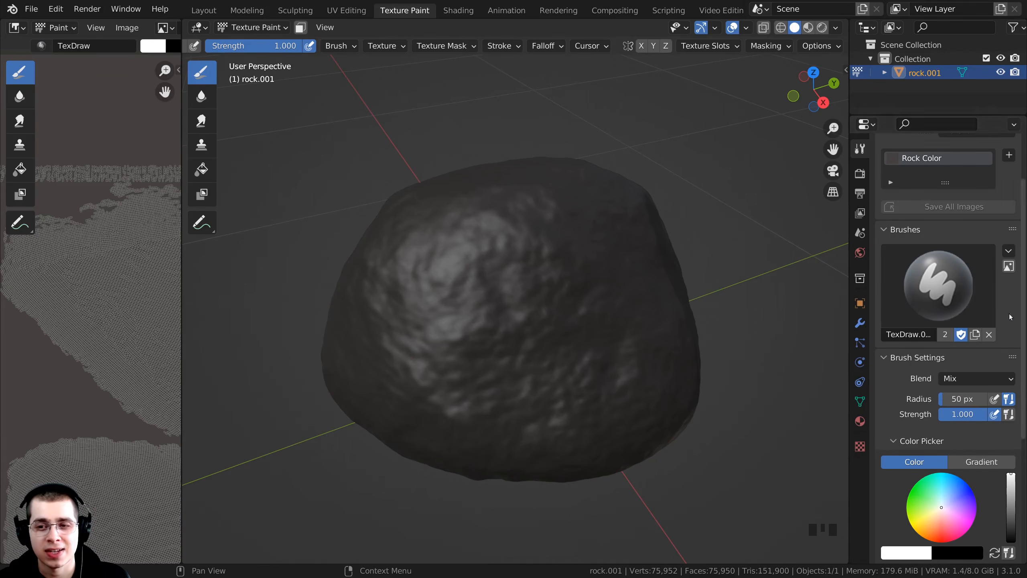
pyautogui.moveTo(849, 302); pyautogui.dragTo(796, 303)
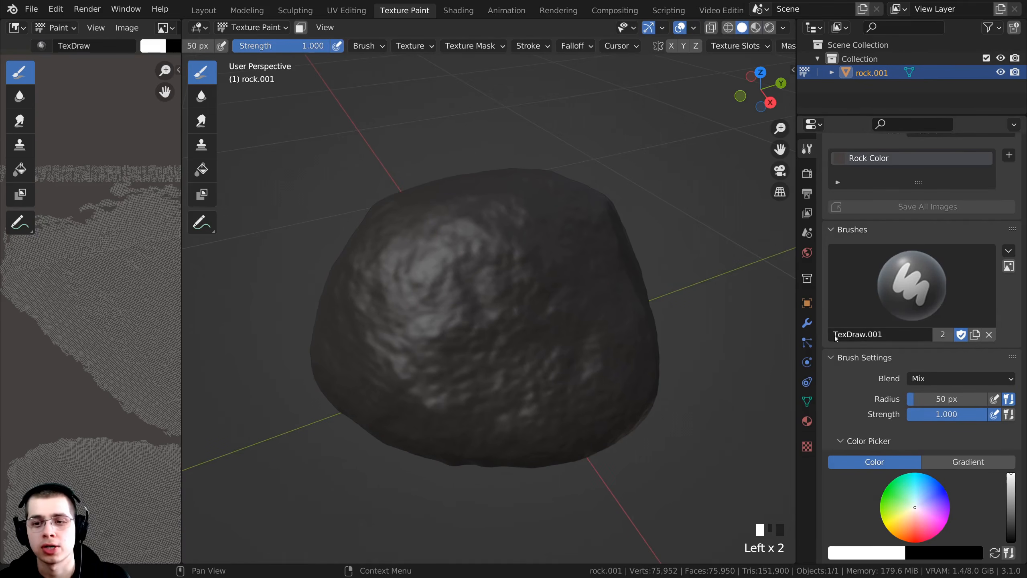
pyautogui.click(883, 300)
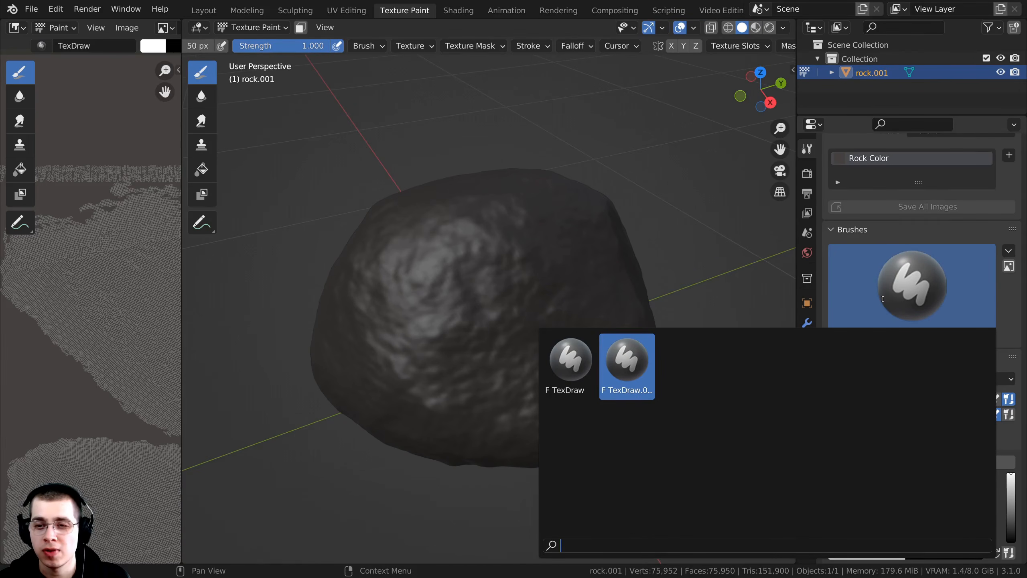
# Step: Rename the duplicated brush as Rock Stencil and show it in the brush list
pyautogui.doubleClick(855, 334)
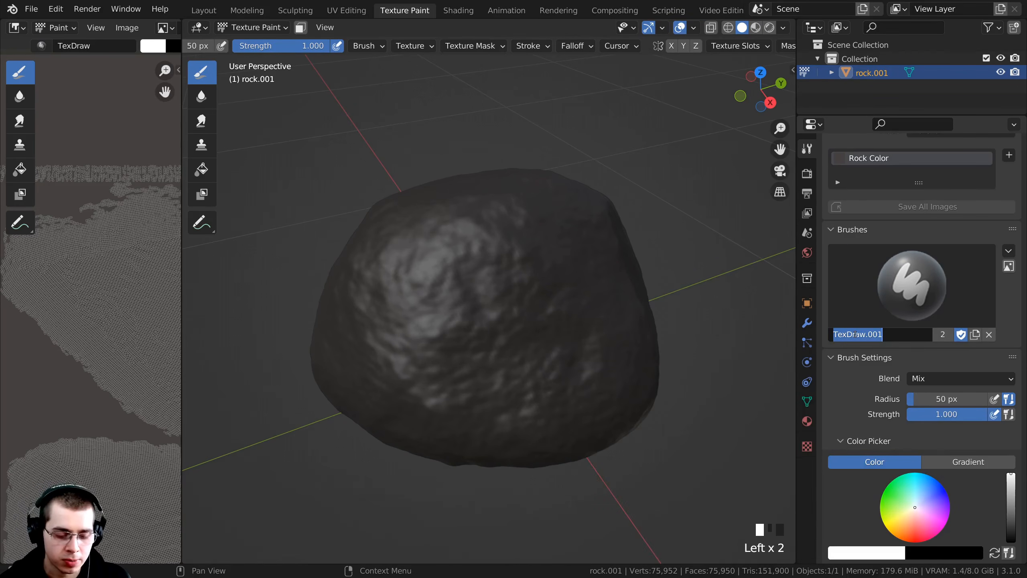
pyautogui.write('Rock 5')
pyautogui.write('tencil')
pyautogui.press('Return')
pyautogui.scroll(-4, 926, 334)
pyautogui.scroll(5, 927, 334)
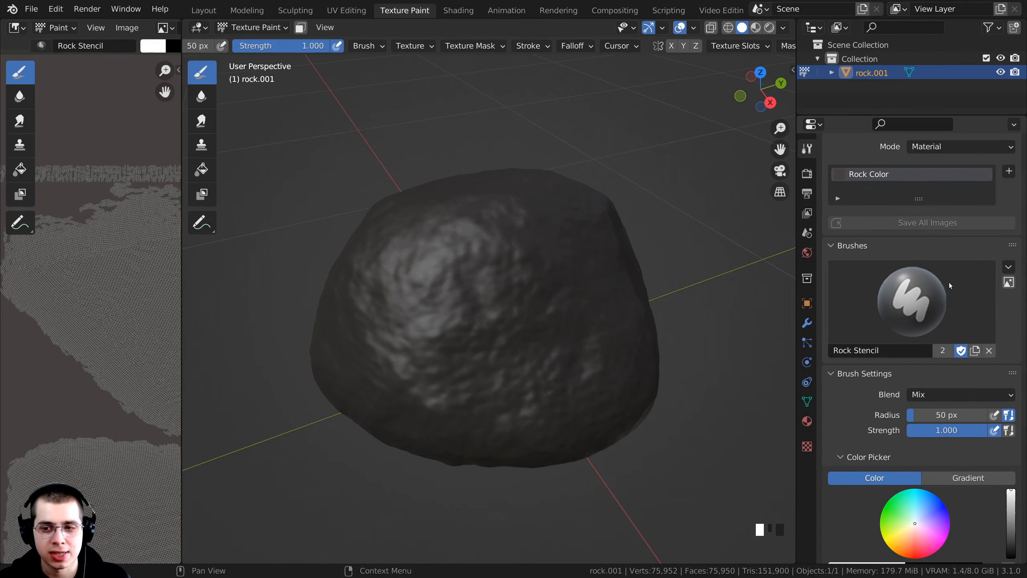
pyautogui.click(947, 284)
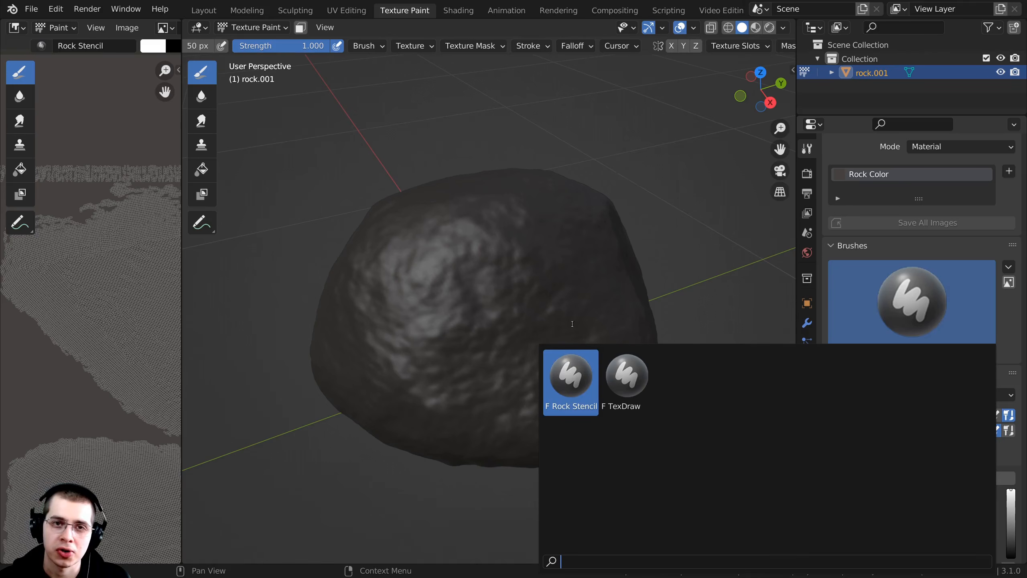
# Step: Set the Rock Stencil brush colour to full-brightness white
pyautogui.scroll(-8, 942, 308)
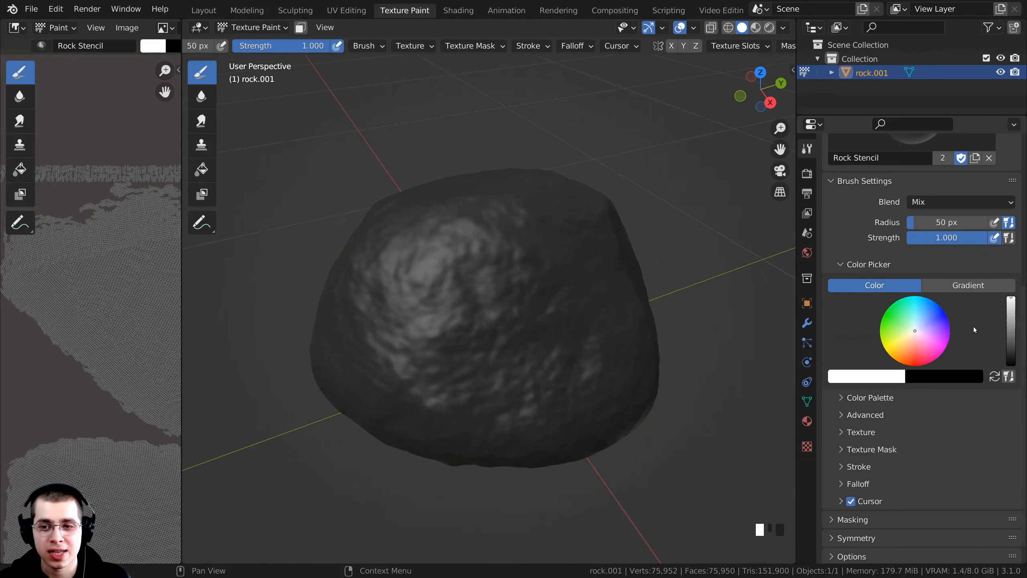
pyautogui.moveTo(1012, 302)
pyautogui.mouseDown()
pyautogui.moveTo(1011, 319)
pyautogui.moveTo(1012, 296)
pyautogui.mouseUp()
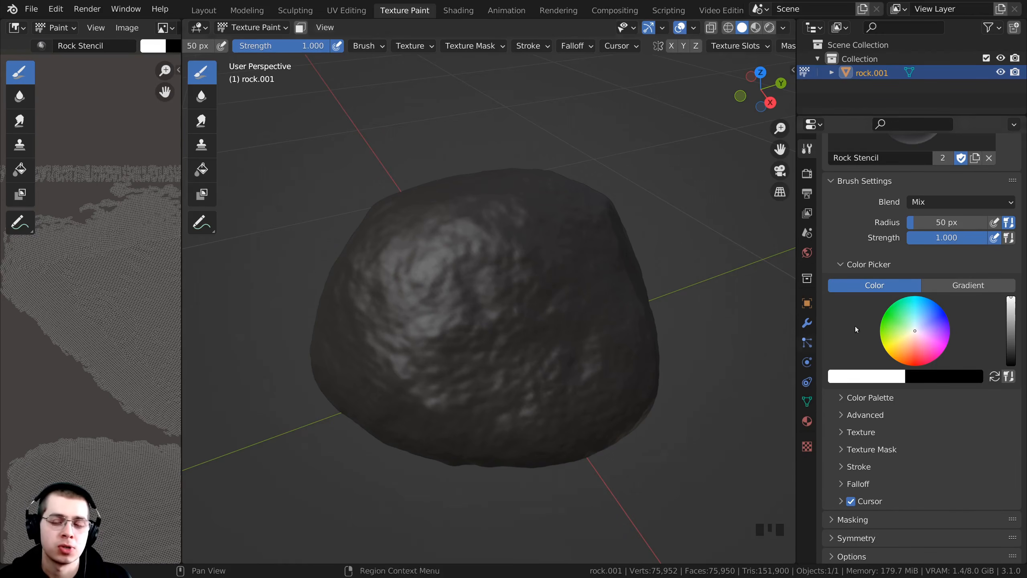
pyautogui.click(1012, 300)
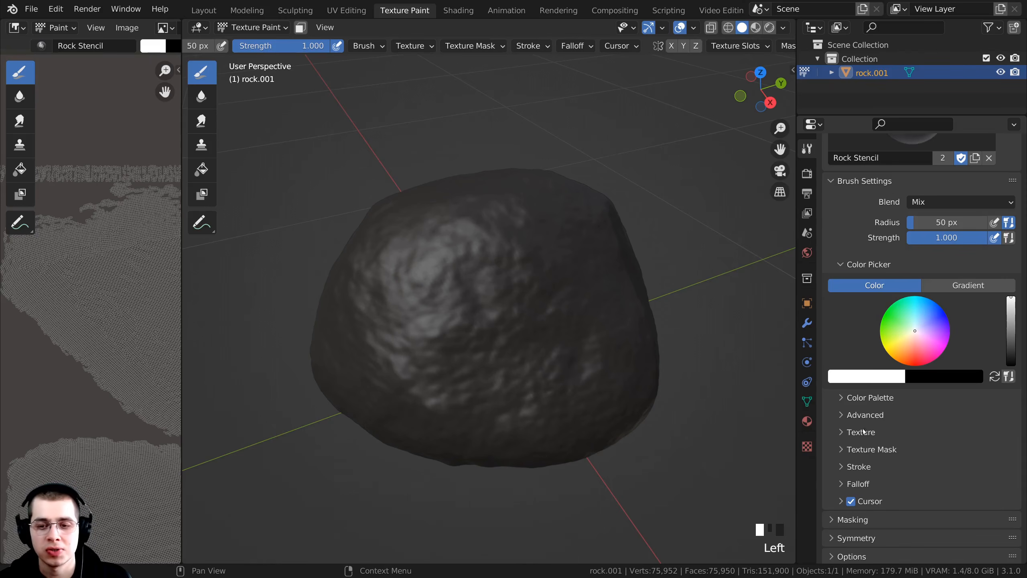
# Step: Create a new texture for the Rock Stencil brush in its texture settings
pyautogui.click(842, 433)
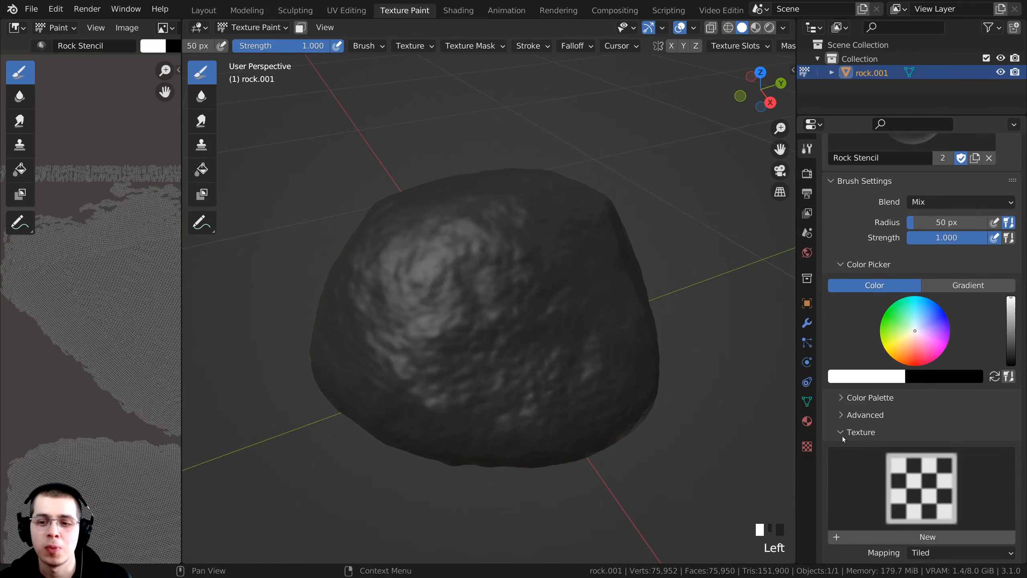
pyautogui.scroll(-2, 841, 435)
pyautogui.scroll(-8, 885, 403)
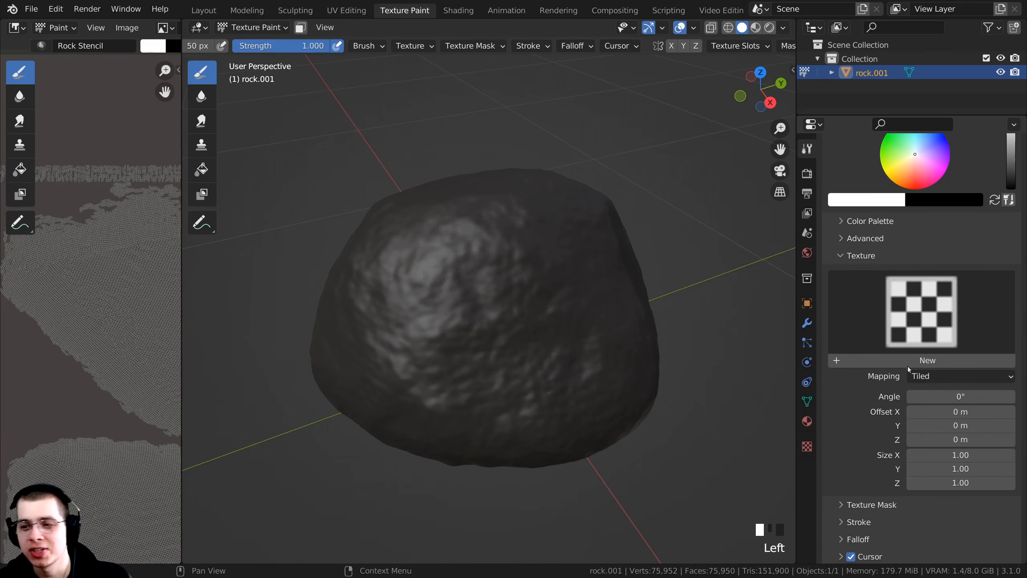
pyautogui.click(906, 357)
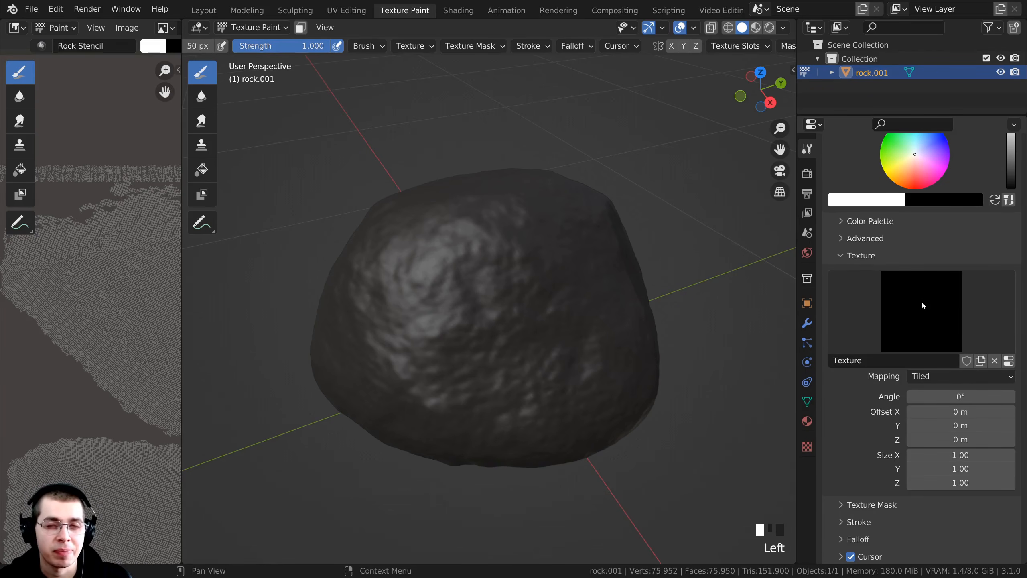
pyautogui.scroll(-2, 922, 340)
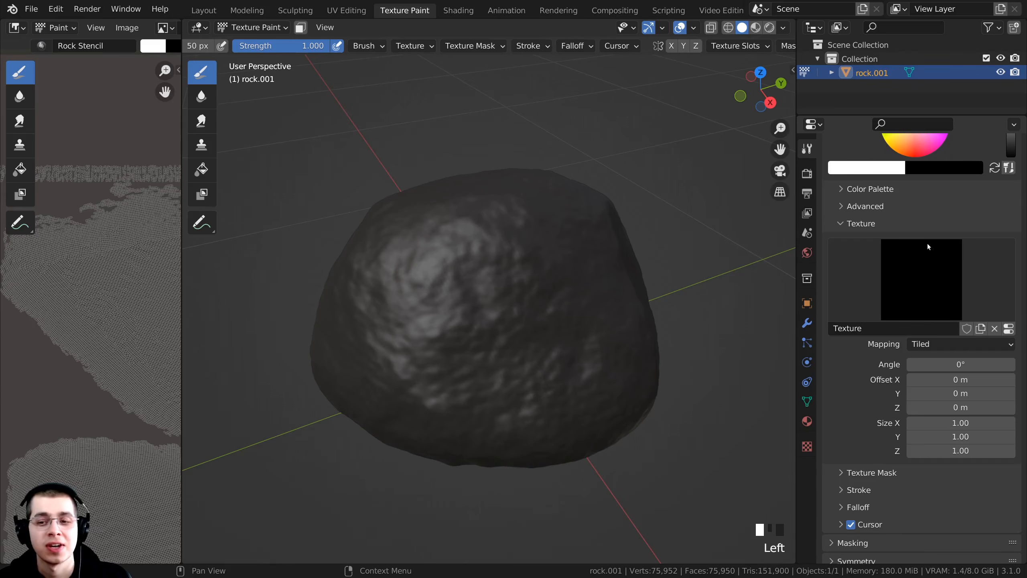
# Step: Keep the brush texture's type as Image or Movie and load Rock010_2K_Color.jpg into it
pyautogui.click(807, 447)
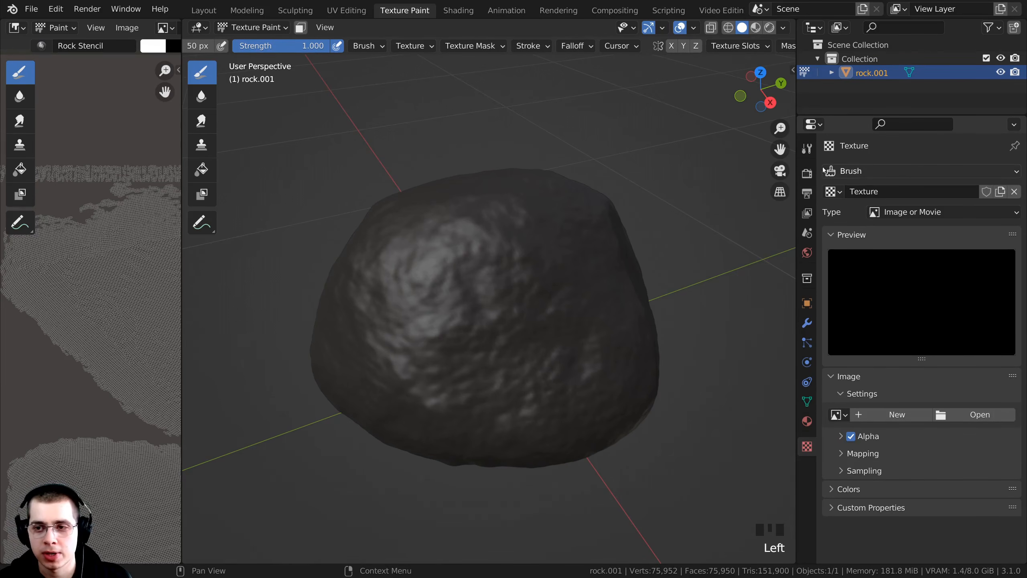
pyautogui.click(858, 170)
pyautogui.click(867, 172)
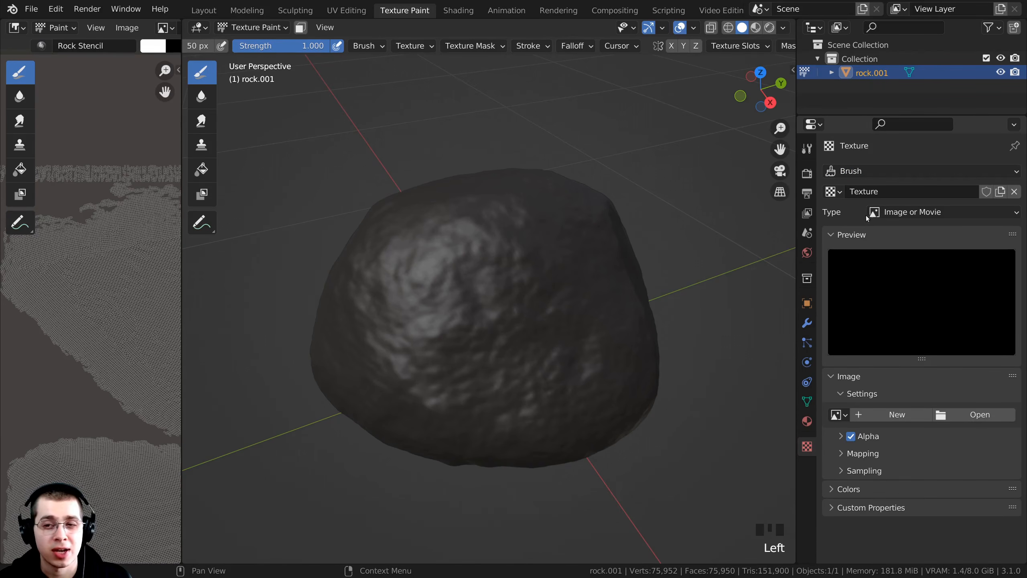
pyautogui.click(895, 211)
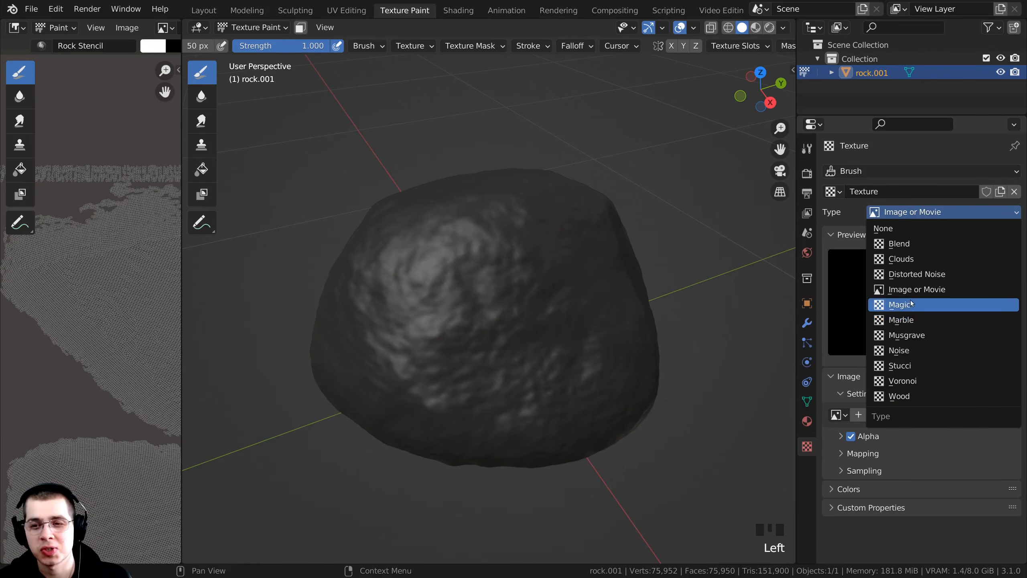
pyautogui.click(901, 212)
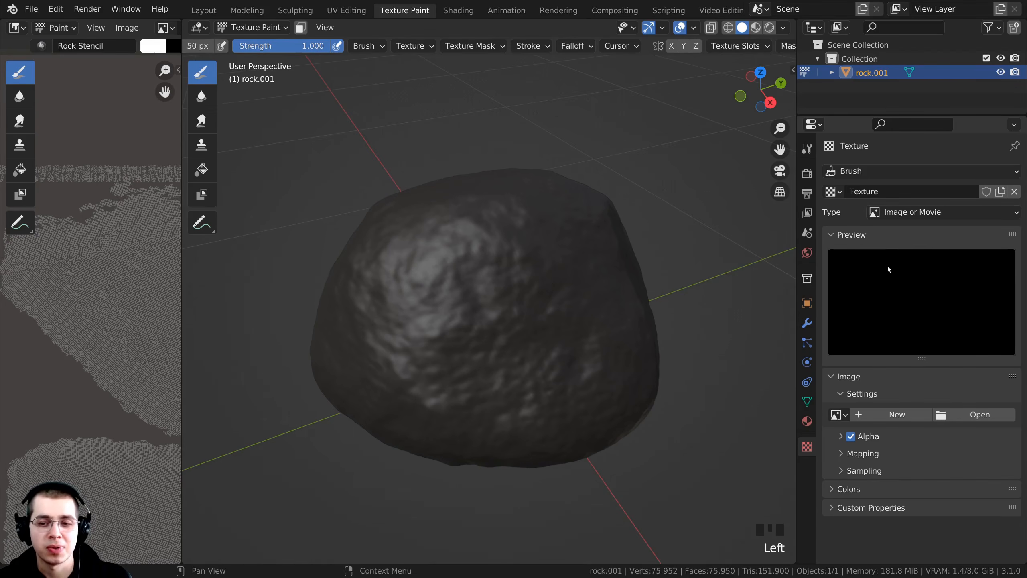
pyautogui.click(979, 417)
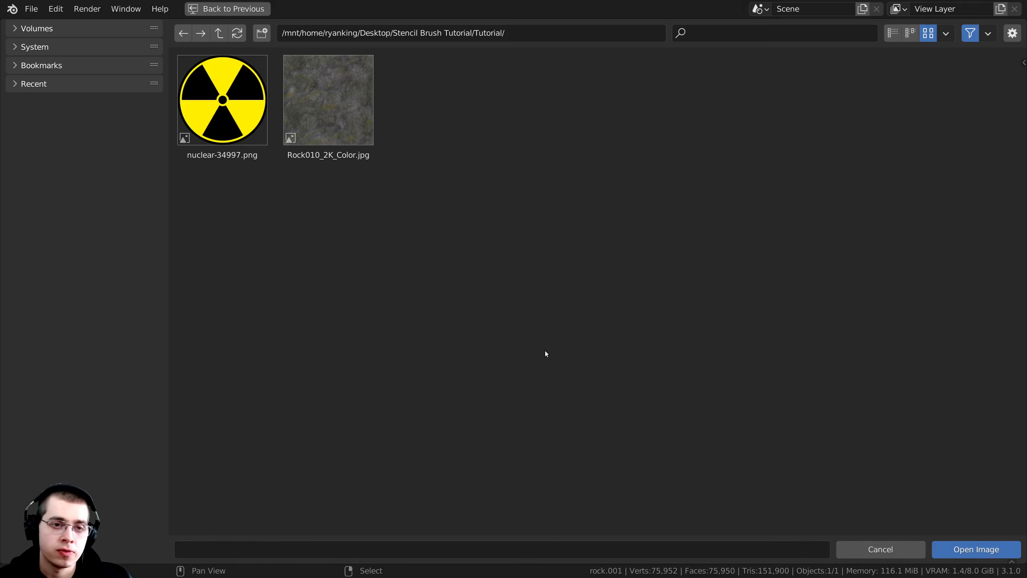
pyautogui.click(316, 100)
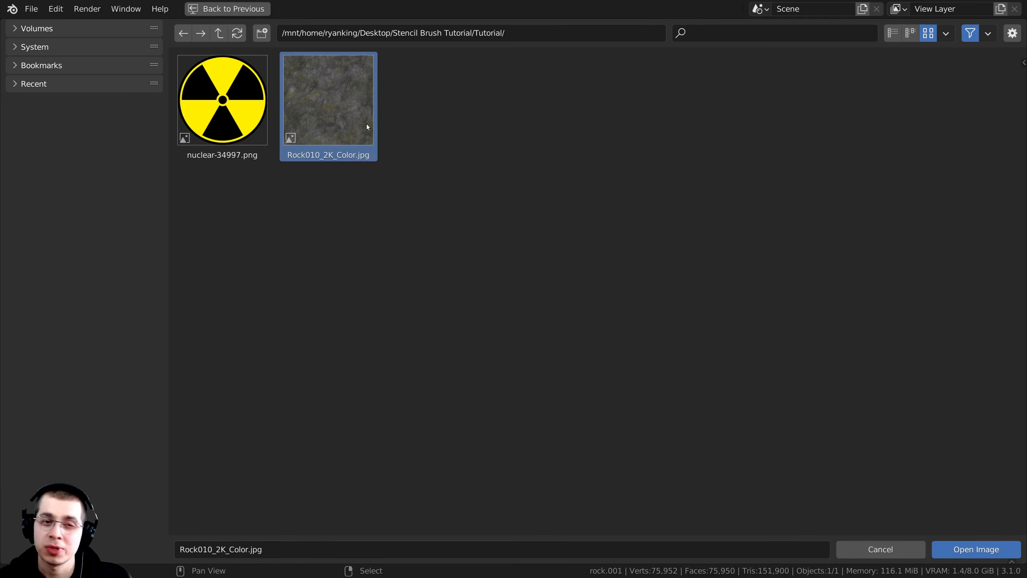
pyautogui.doubleClick(328, 94)
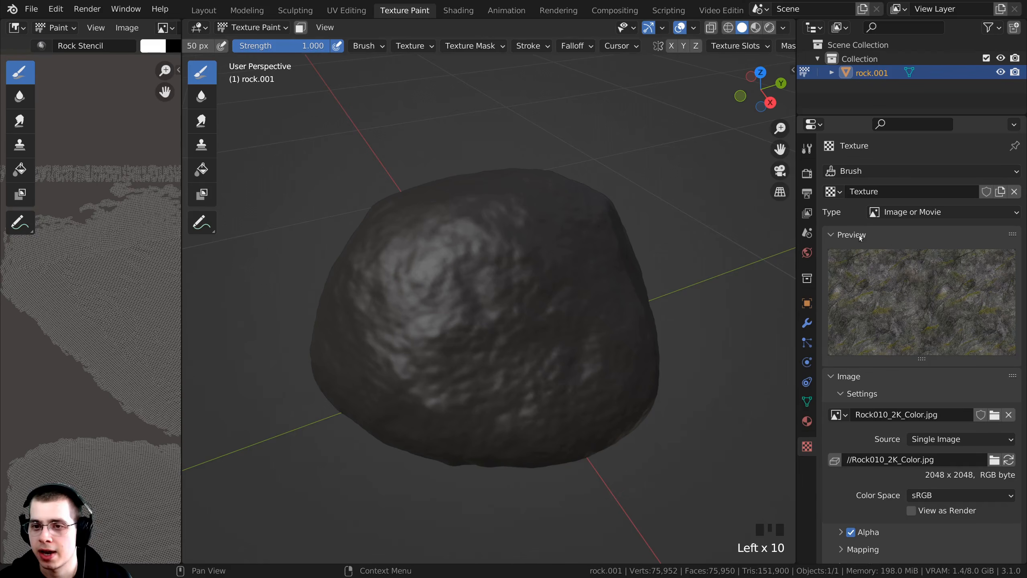
# Step: Paint test strokes of the rock texture on the upper middle of the rock with the tiled mapping
pyautogui.moveTo(499, 279); pyautogui.dragTo(497, 272, button='middle')
pyautogui.moveTo(501, 247)
pyautogui.mouseDown()
pyautogui.moveTo(506, 310)
pyautogui.moveTo(500, 290)
pyautogui.moveTo(471, 285)
pyautogui.moveTo(504, 312)
pyautogui.moveTo(513, 299)
pyautogui.mouseUp()
pyautogui.scroll(2, 511, 294)
pyautogui.moveTo(511, 293); pyautogui.dragTo(503, 291, button='middle')
pyautogui.scroll(-1, 503, 292)
pyautogui.moveTo(513, 279); pyautogui.dragTo(522, 252)
pyautogui.moveTo(529, 254)
pyautogui.mouseDown()
pyautogui.moveTo(546, 311)
pyautogui.moveTo(505, 242)
pyautogui.moveTo(521, 262)
pyautogui.moveTo(514, 287)
pyautogui.mouseUp()
pyautogui.scroll(1, 512, 280)
pyautogui.moveTo(506, 236)
pyautogui.mouseDown()
pyautogui.moveTo(497, 218)
pyautogui.moveTo(530, 200)
pyautogui.moveTo(512, 198)
pyautogui.mouseUp()
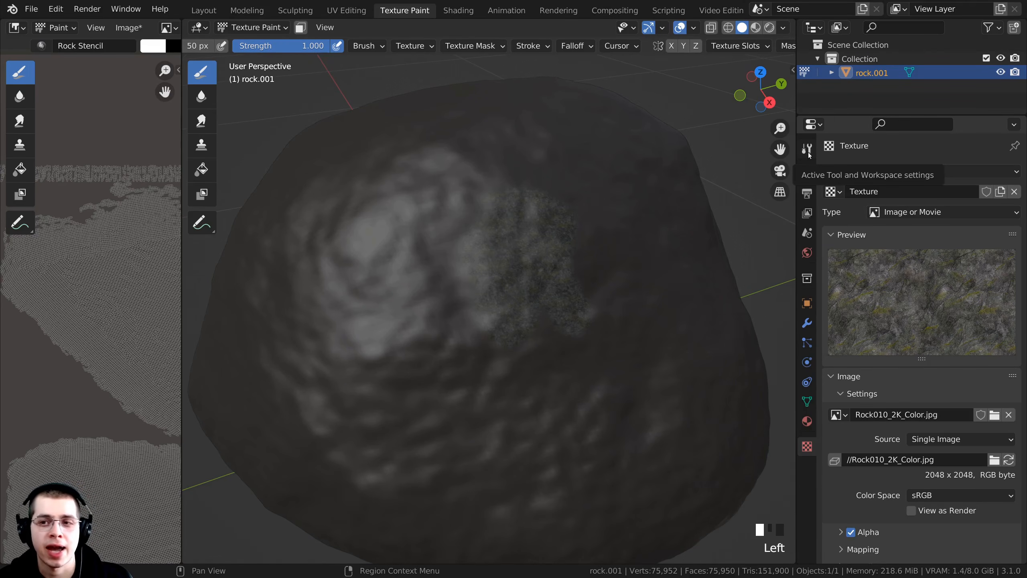
# Step: Set the brush texture's mapping to View Plane in the active tool settings
pyautogui.click(808, 151)
pyautogui.scroll(-4, 943, 231)
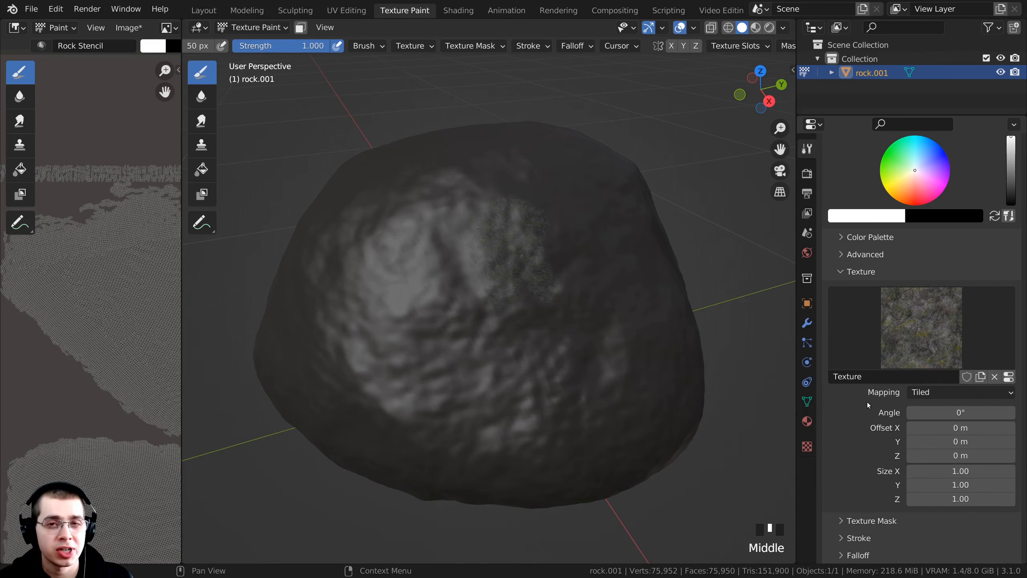
pyautogui.click(918, 391)
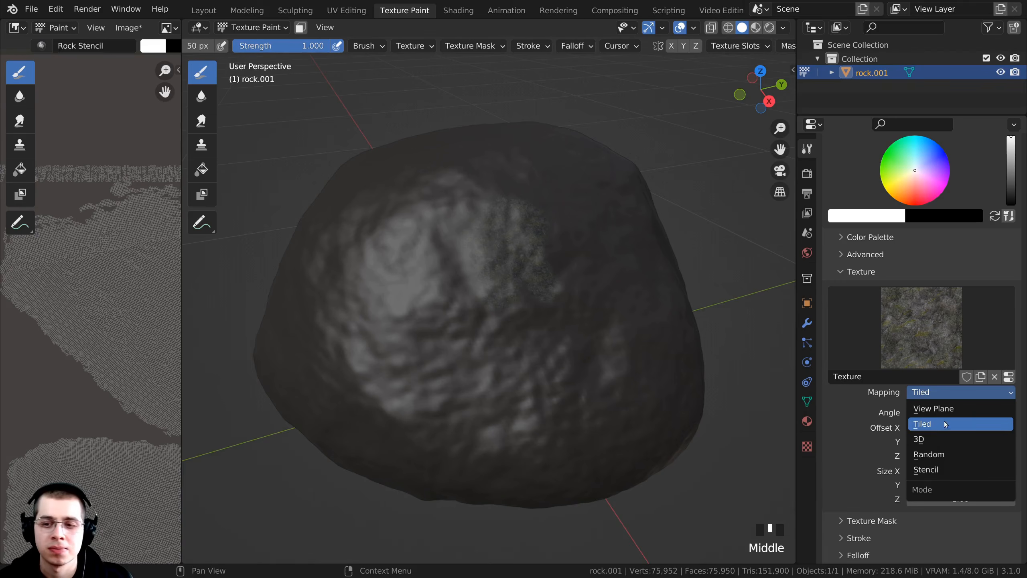
pyautogui.click(942, 410)
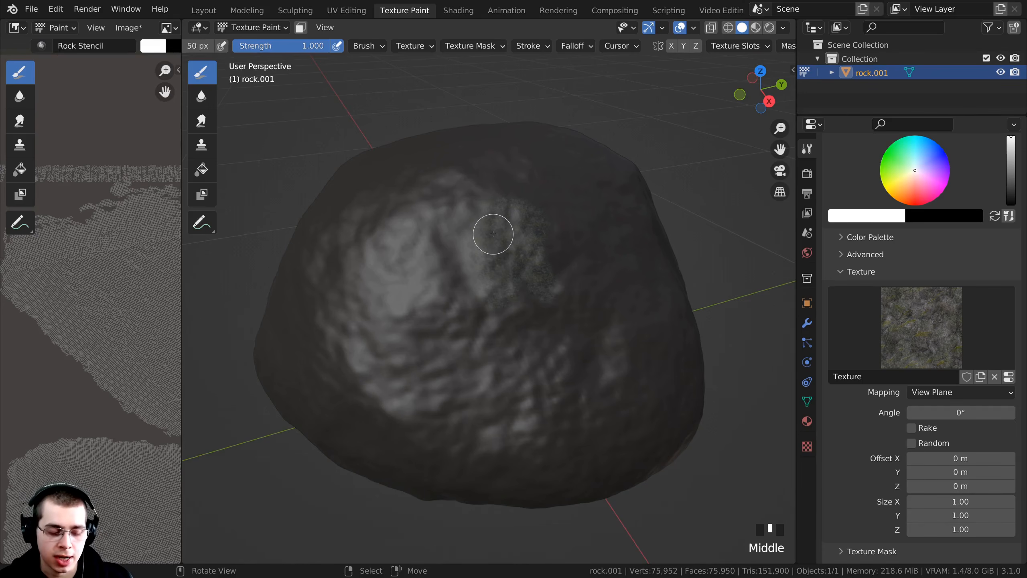
# Step: Enlarge the brush radius to 213 px and keep the brush strength at 1.000
pyautogui.press('f')
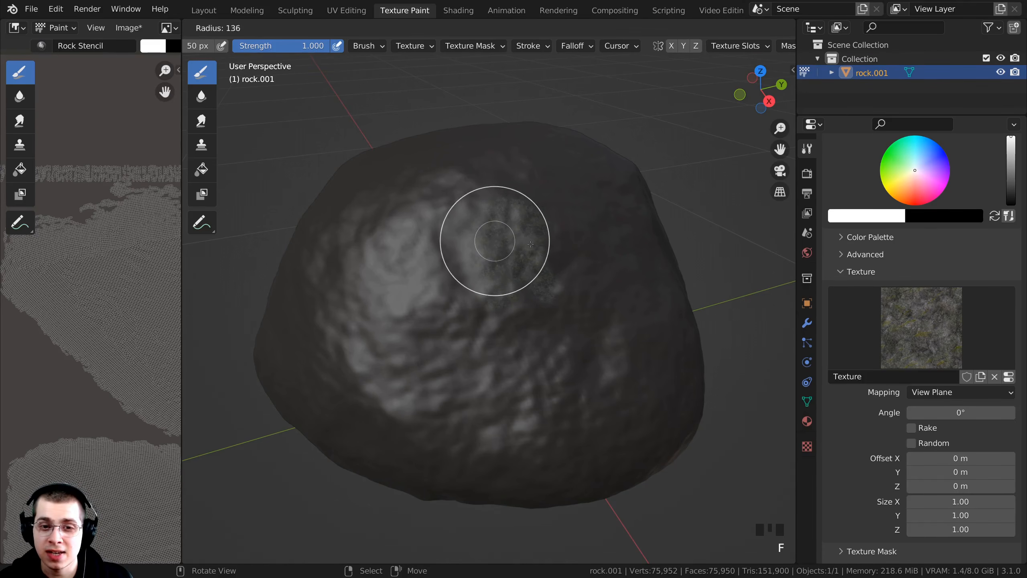
pyautogui.click(561, 249)
pyautogui.scroll(14, 311, 47)
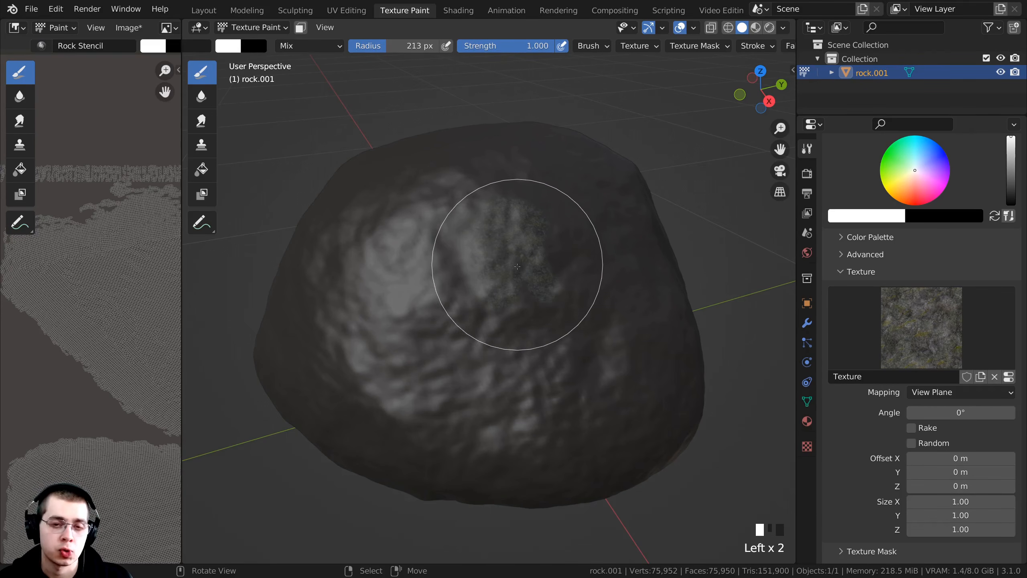
pyautogui.hotkey('shift', 'f')
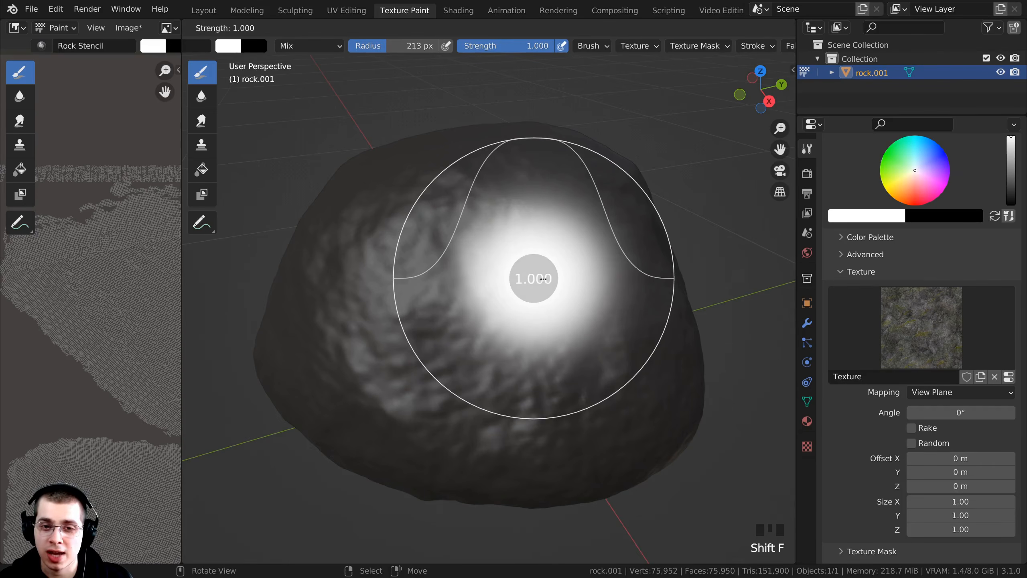
pyautogui.click(606, 304)
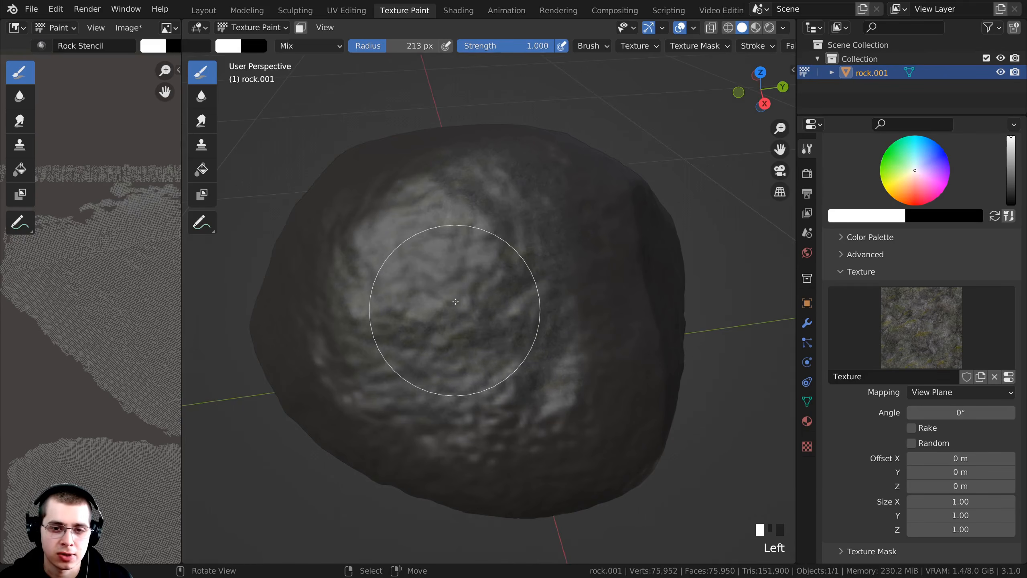
# Step: Paint the rock texture over the rock's upper front with the View Plane mapping and inspect it from several angles
pyautogui.scroll(2, 550, 337)
pyautogui.moveTo(550, 303)
pyautogui.mouseDown(button='middle')
pyautogui.moveTo(542, 285)
pyautogui.moveTo(528, 287)
pyautogui.moveTo(511, 322)
pyautogui.mouseUp(button='middle')
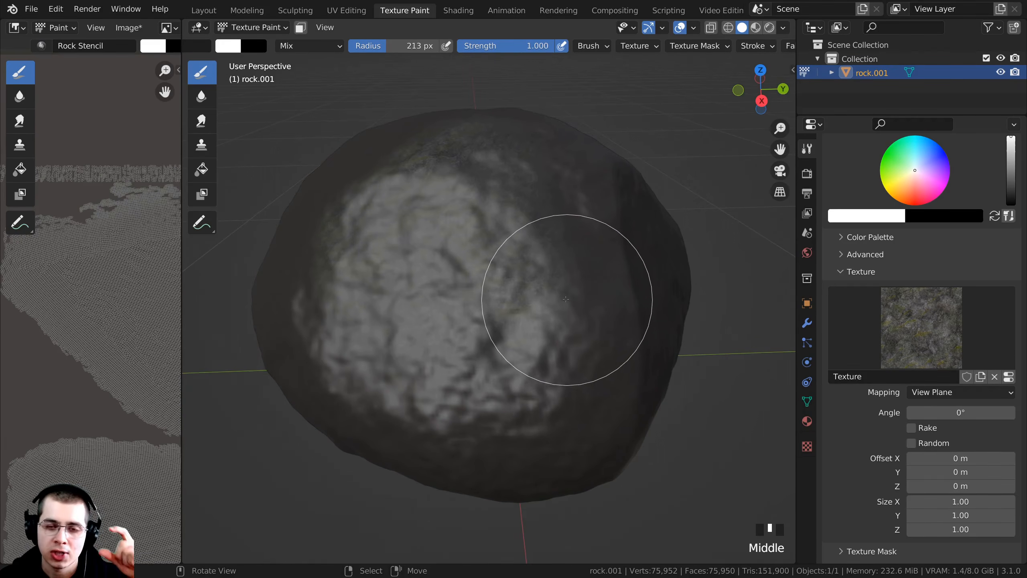
pyautogui.moveTo(555, 279); pyautogui.dragTo(568, 231)
pyautogui.moveTo(561, 228); pyautogui.dragTo(580, 307, button='middle')
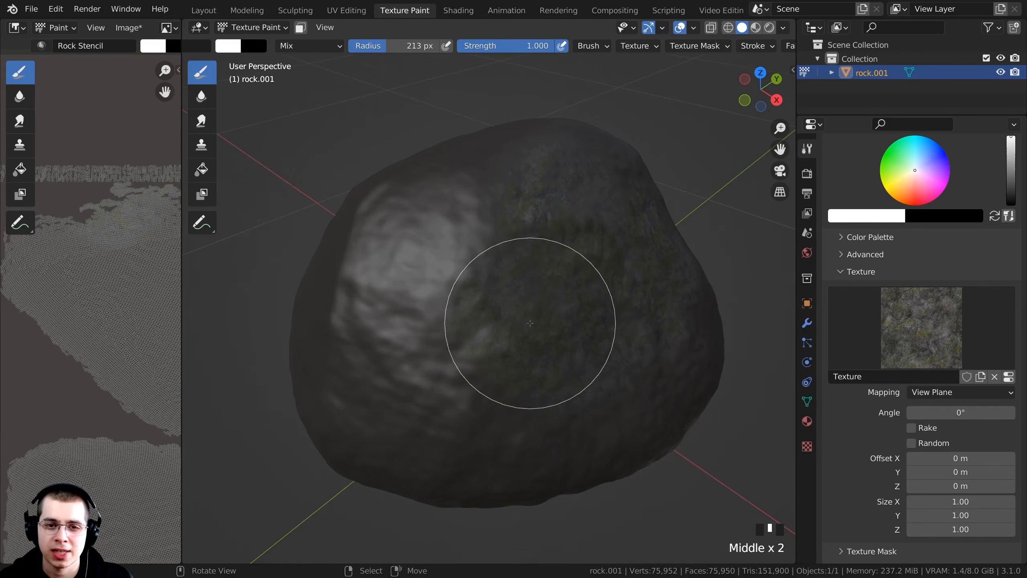
pyautogui.moveTo(494, 340); pyautogui.dragTo(450, 344, button='middle')
pyautogui.moveTo(634, 244); pyautogui.dragTo(500, 225, button='middle')
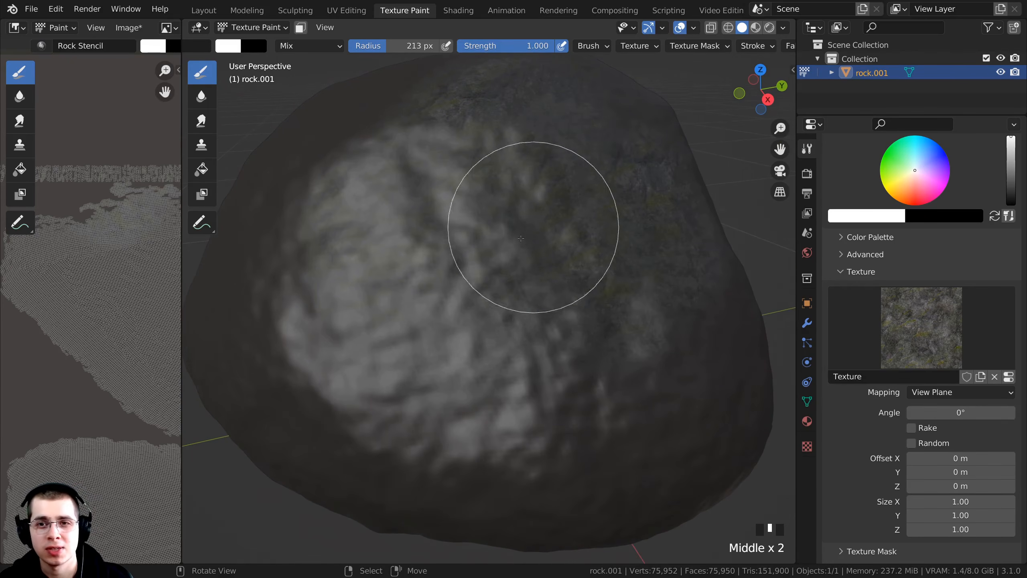
# Step: Turn off specular lighting in the viewport shading so the rock displays without highlights
pyautogui.click(783, 27)
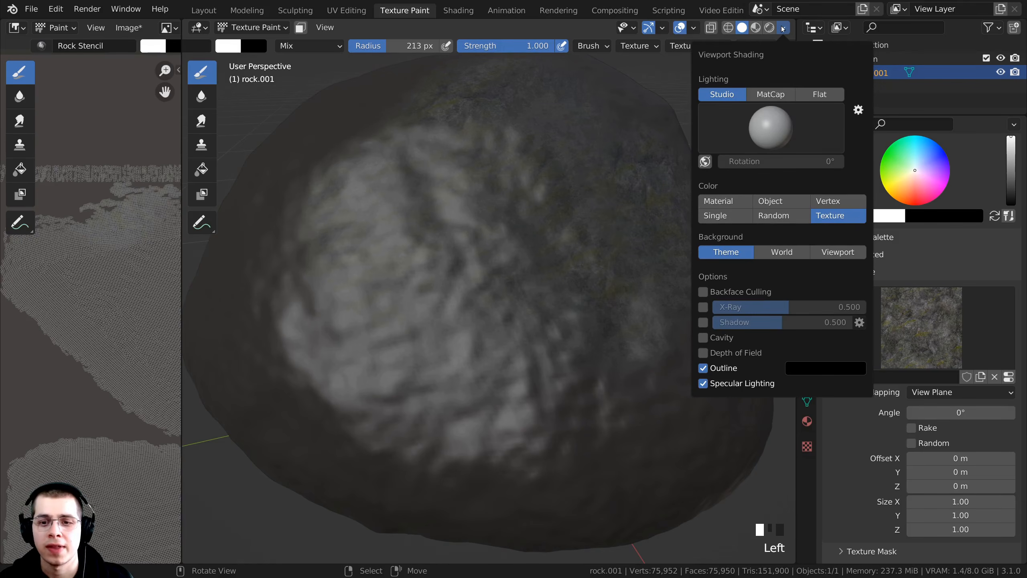
pyautogui.click(705, 383)
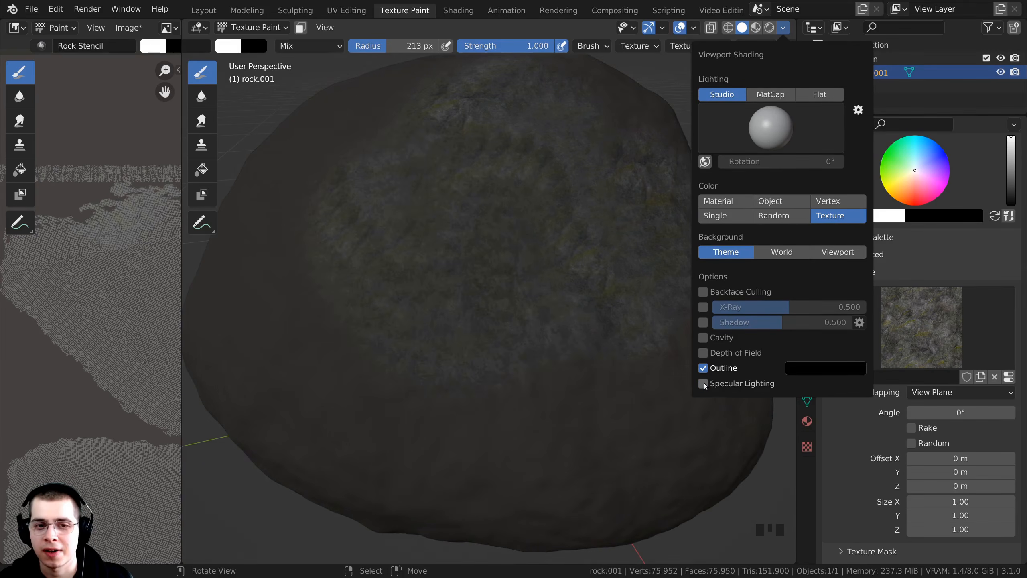
pyautogui.moveTo(449, 335); pyautogui.dragTo(621, 252, button='middle')
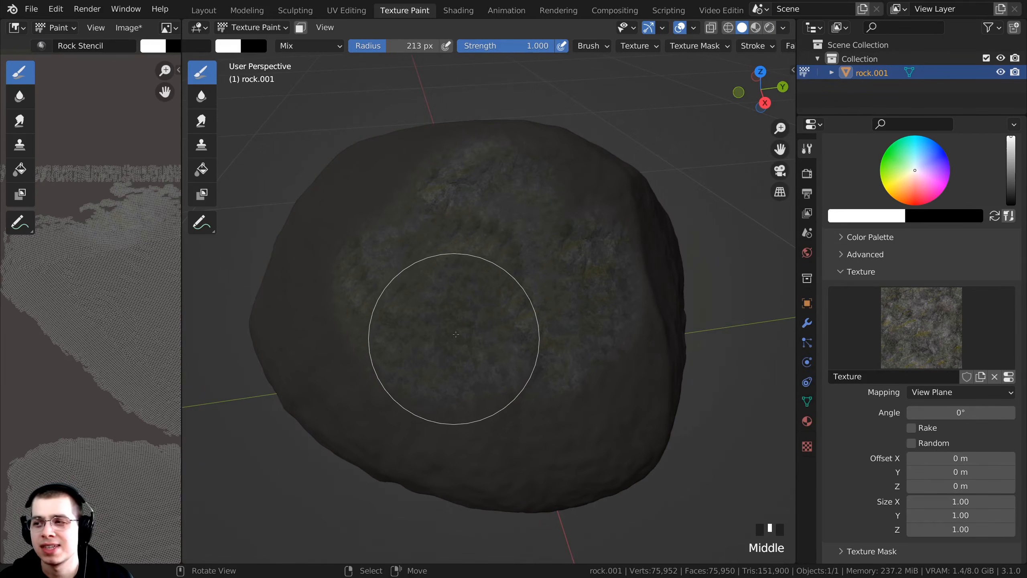
# Step: Paint another View Plane stroke across the middle of the rock and check the painted area
pyautogui.scroll(3, 445, 320)
pyautogui.scroll(-3, 486, 290)
pyautogui.moveTo(485, 290)
pyautogui.mouseDown()
pyautogui.moveTo(513, 288)
pyautogui.moveTo(520, 246)
pyautogui.moveTo(523, 276)
pyautogui.moveTo(458, 271)
pyautogui.moveTo(455, 296)
pyautogui.mouseUp()
pyautogui.moveTo(481, 330); pyautogui.dragTo(419, 325, button='middle')
pyautogui.moveTo(493, 311); pyautogui.dragTo(542, 307, button='middle')
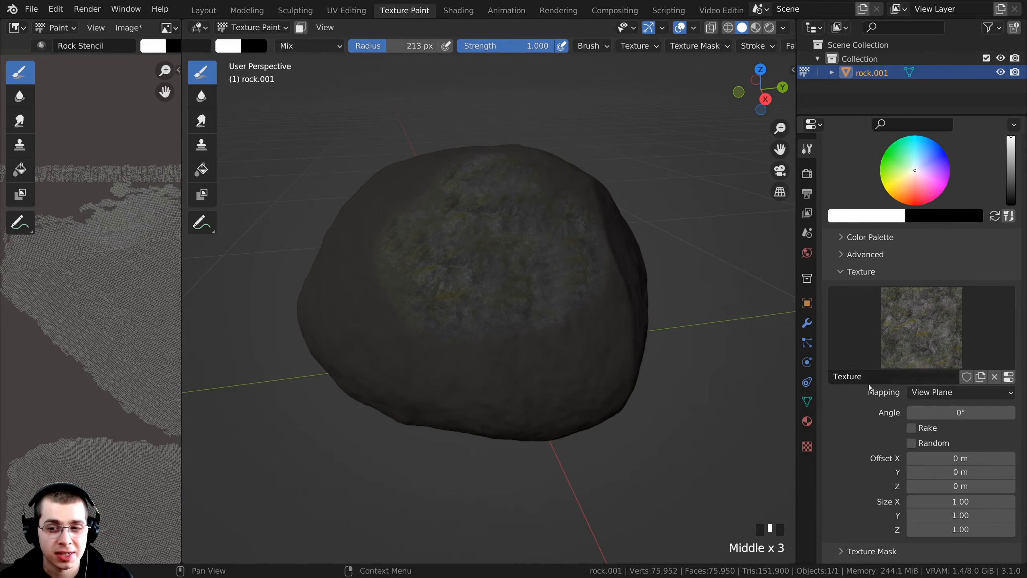
# Step: Set the brush texture's mapping to Tiled and paint with it across the rock's middle
pyautogui.click(923, 391)
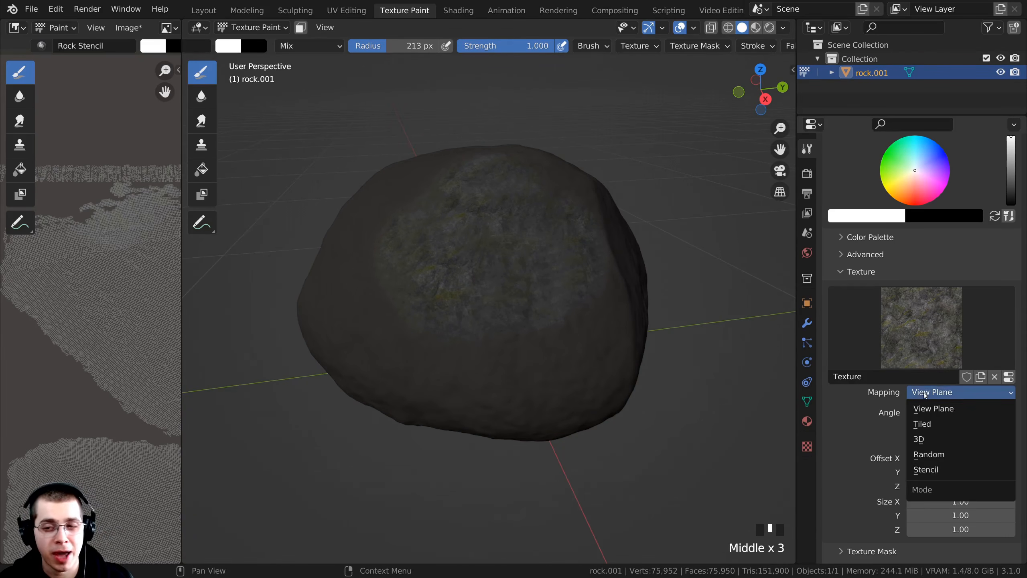
pyautogui.click(932, 424)
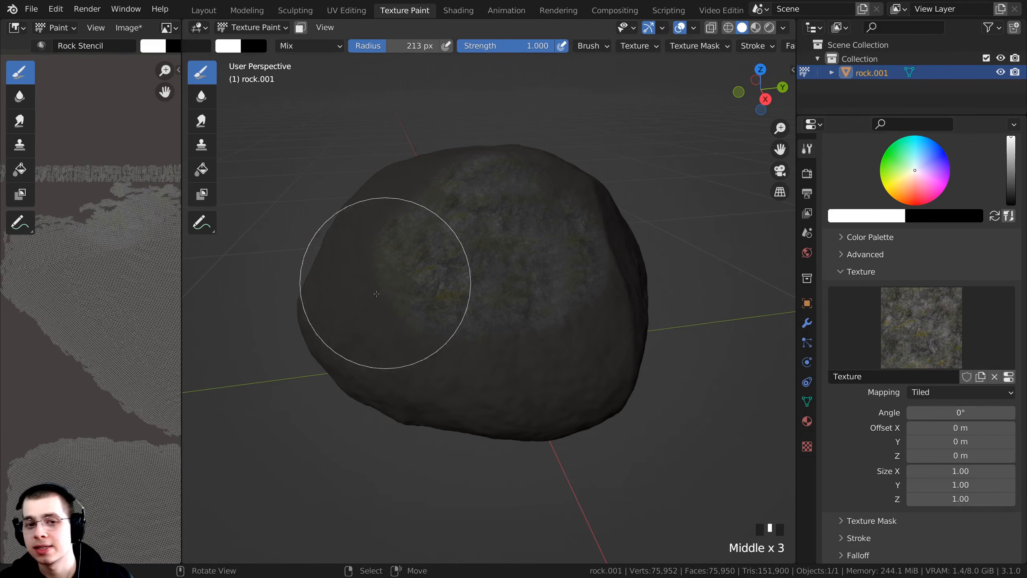
pyautogui.scroll(1, 479, 321)
pyautogui.moveTo(481, 324)
pyautogui.mouseDown()
pyautogui.moveTo(503, 351)
pyautogui.moveTo(553, 301)
pyautogui.moveTo(491, 310)
pyautogui.moveTo(468, 239)
pyautogui.moveTo(534, 218)
pyautogui.mouseUp()
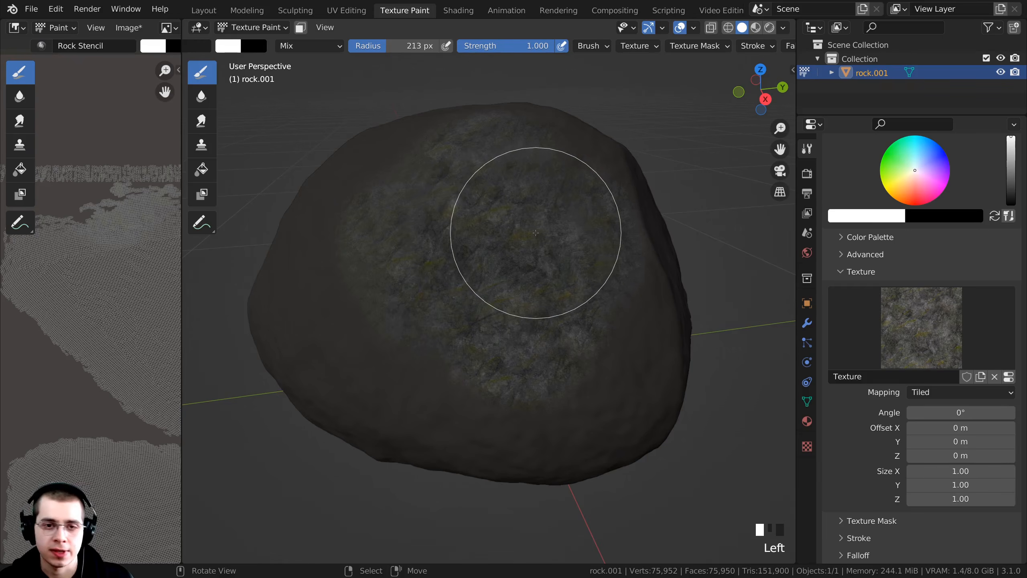
# Step: Paint the Tiled rock texture across the rest of the rock's front and toward its lower edge
pyautogui.moveTo(534, 218); pyautogui.dragTo(479, 298, button='middle')
pyautogui.moveTo(479, 298)
pyautogui.mouseDown()
pyautogui.moveTo(486, 272)
pyautogui.moveTo(468, 302)
pyautogui.moveTo(439, 294)
pyautogui.moveTo(456, 275)
pyautogui.mouseUp()
pyautogui.moveTo(456, 275); pyautogui.dragTo(497, 254, button='middle')
pyautogui.moveTo(497, 254)
pyautogui.mouseDown()
pyautogui.moveTo(445, 252)
pyautogui.moveTo(411, 234)
pyautogui.moveTo(456, 326)
pyautogui.moveTo(503, 334)
pyautogui.mouseUp()
pyautogui.moveTo(503, 334); pyautogui.dragTo(469, 275, button='middle')
pyautogui.moveTo(469, 276)
pyautogui.mouseDown()
pyautogui.moveTo(509, 299)
pyautogui.moveTo(558, 287)
pyautogui.moveTo(503, 283)
pyautogui.moveTo(528, 322)
pyautogui.moveTo(507, 333)
pyautogui.mouseUp()
# Step: Set the brush texture's mapping to Random and paint the rock's adjacent bare side with it
pyautogui.click(925, 393)
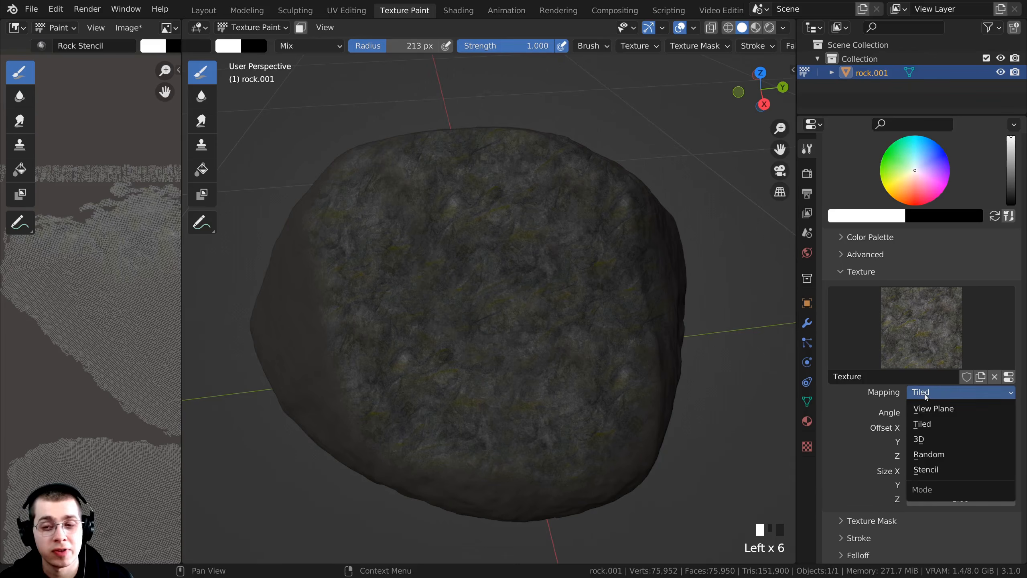
pyautogui.click(933, 455)
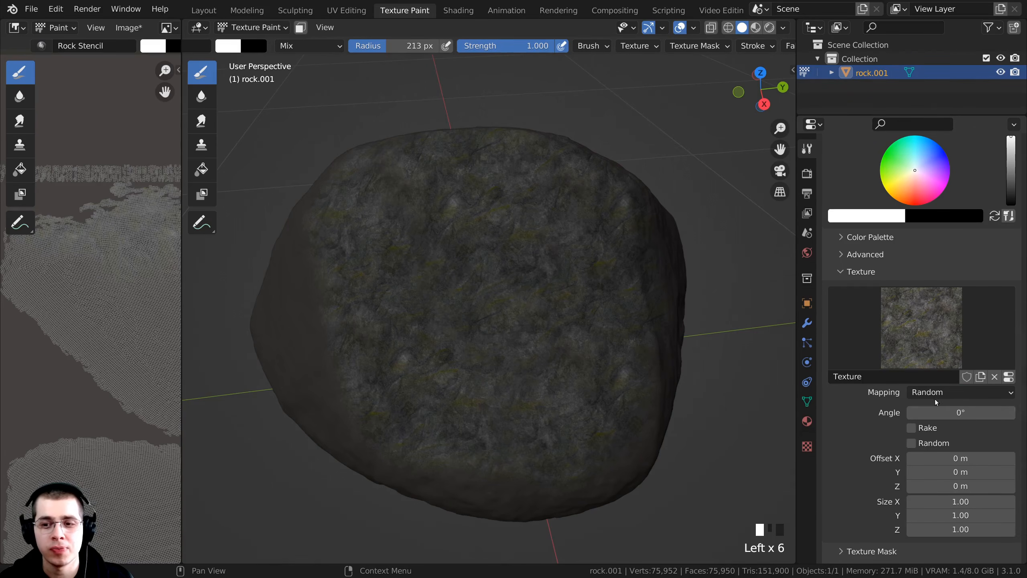
pyautogui.moveTo(417, 219); pyautogui.dragTo(500, 172, button='middle')
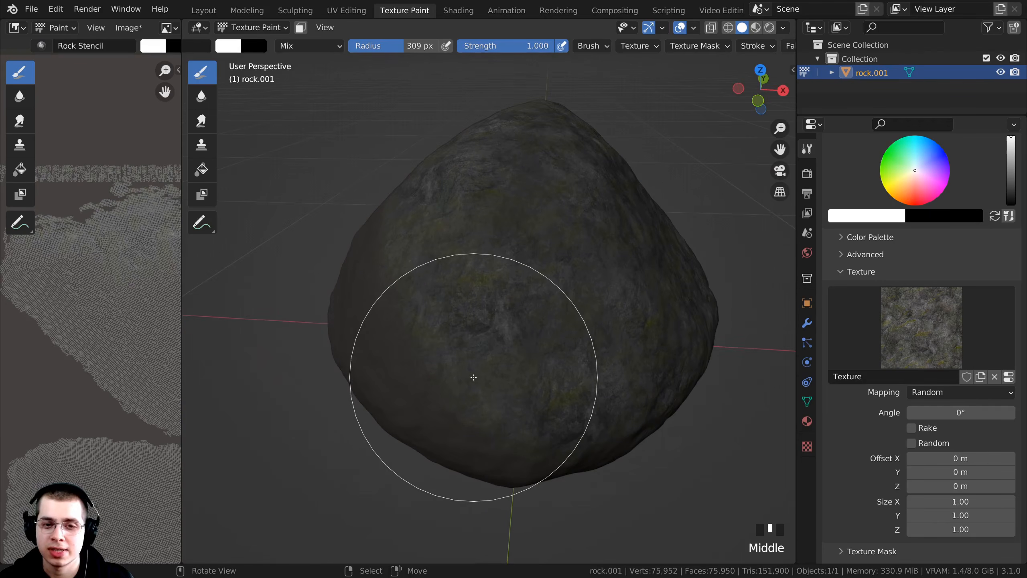
pyautogui.click(470, 352)
pyautogui.moveTo(482, 352); pyautogui.dragTo(544, 350, button='middle')
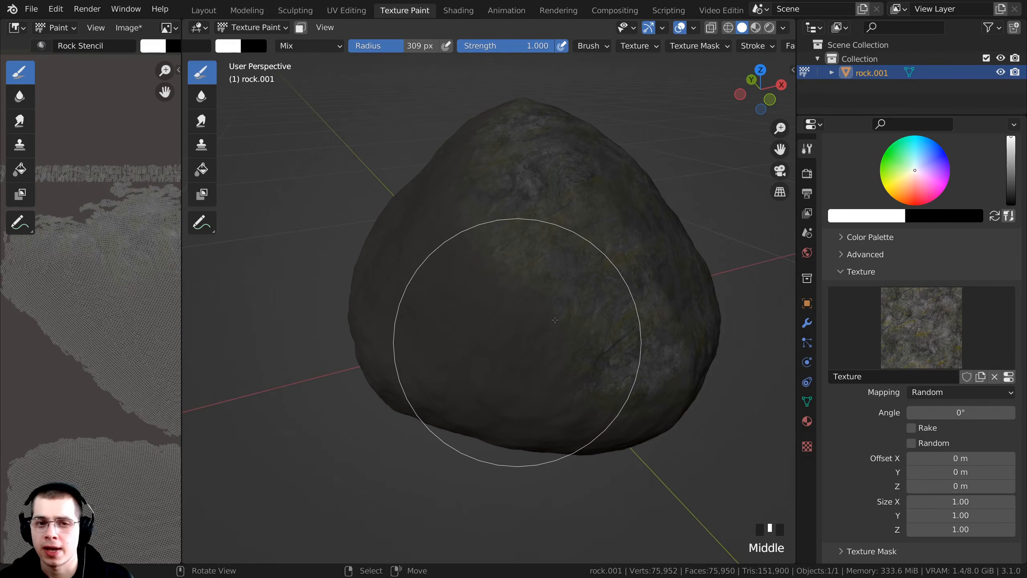
pyautogui.moveTo(545, 317)
pyautogui.mouseDown()
pyautogui.moveTo(445, 229)
pyautogui.moveTo(530, 288)
pyautogui.mouseUp()
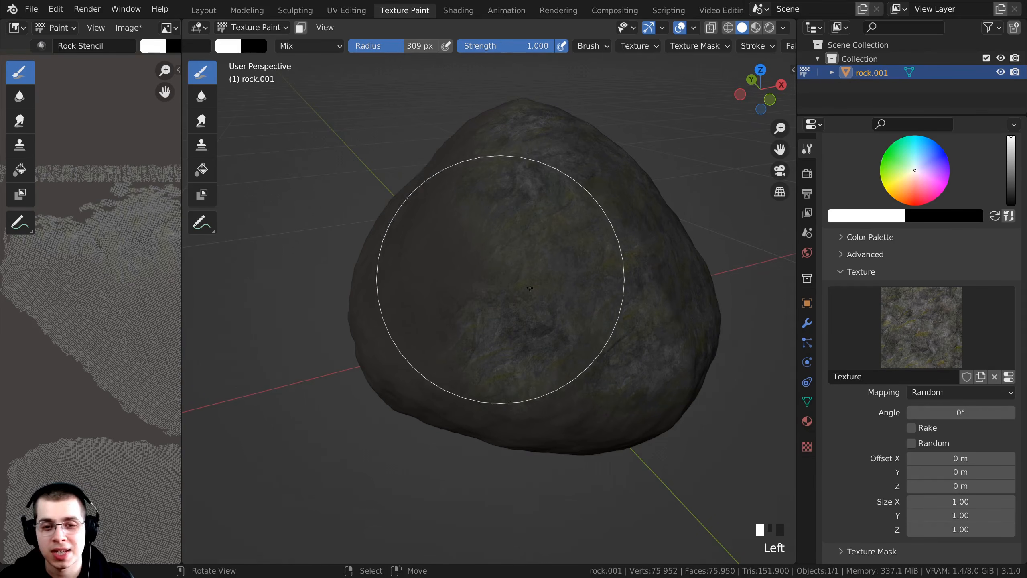
# Step: Set the brush texture's mapping to Stencil and move the stencil image over the middle of the rock
pyautogui.click(922, 391)
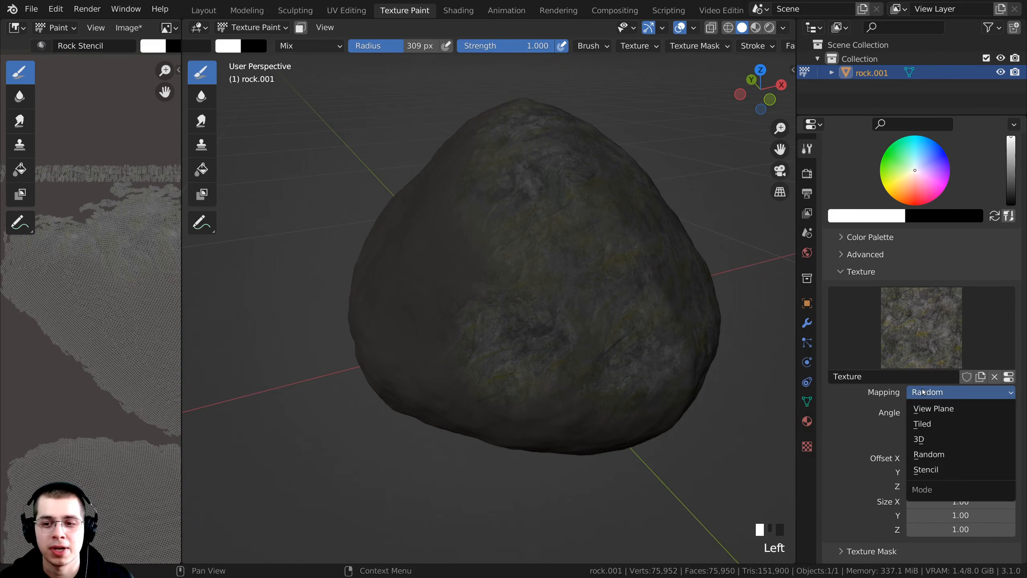
pyautogui.click(926, 470)
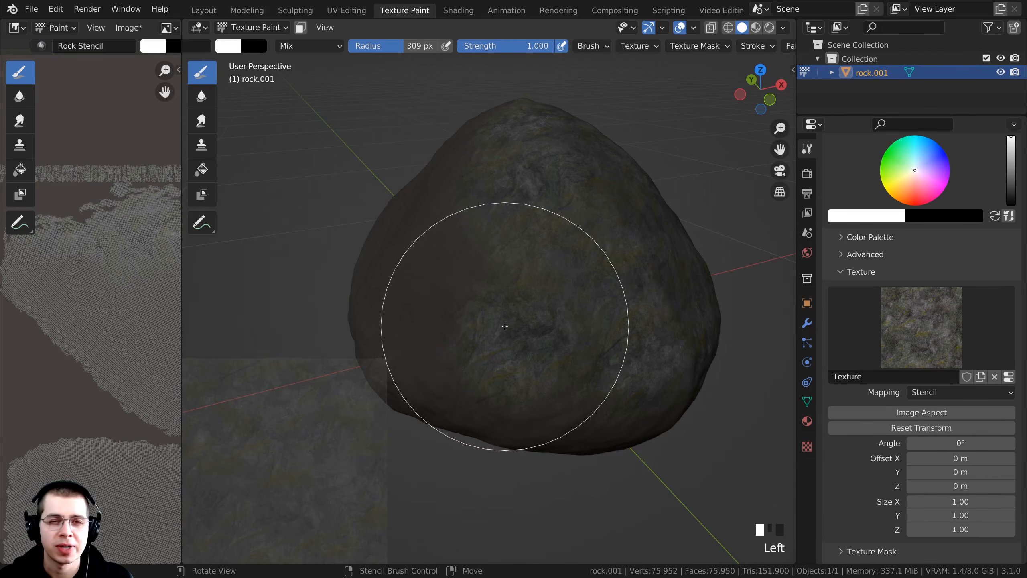
pyautogui.moveTo(500, 314); pyautogui.dragTo(518, 322, button='middle')
pyautogui.keyDown('shift'); pyautogui.moveTo(518, 321); pyautogui.dragTo(490, 349, button='middle'); pyautogui.keyUp('shift')
pyautogui.moveTo(491, 349); pyautogui.dragTo(529, 353, button='middle')
pyautogui.keyDown('shift'); pyautogui.moveTo(529, 352); pyautogui.dragTo(518, 374, button='middle'); pyautogui.keyUp('shift')
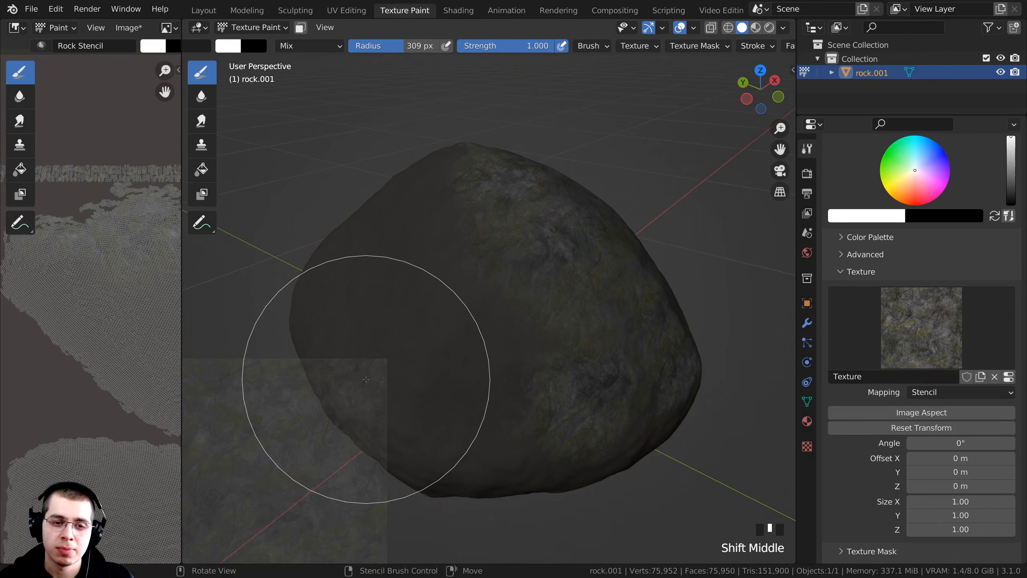
pyautogui.moveTo(305, 381)
pyautogui.mouseDown(button='right')
pyautogui.moveTo(328, 368)
pyautogui.moveTo(358, 249)
pyautogui.moveTo(505, 161)
pyautogui.moveTo(436, 298)
pyautogui.moveTo(544, 322)
pyautogui.moveTo(527, 248)
pyautogui.moveTo(495, 206)
pyautogui.moveTo(510, 216)
pyautogui.mouseUp(button='right')
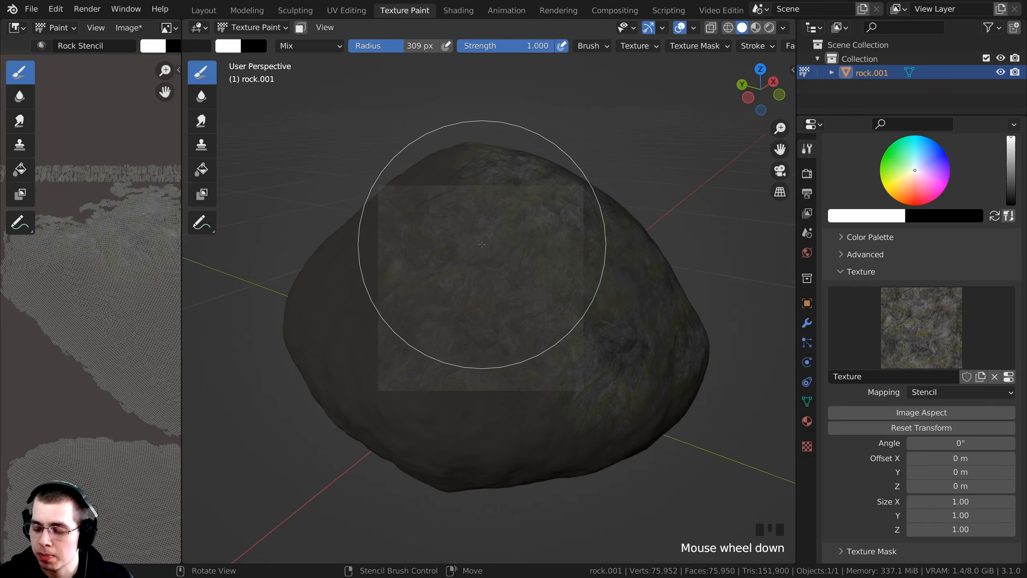
pyautogui.moveTo(436, 246)
pyautogui.mouseDown(button='right')
pyautogui.moveTo(559, 215)
pyautogui.moveTo(486, 234)
pyautogui.moveTo(420, 303)
pyautogui.moveTo(445, 279)
pyautogui.mouseUp(button='right')
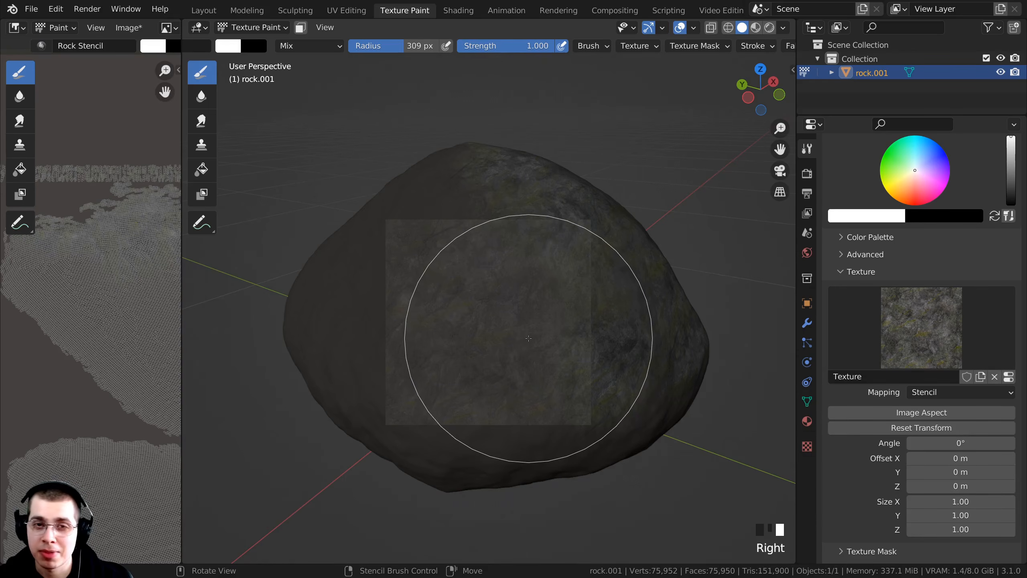
# Step: Rotate the stencil image to an angle of 358° and enlarge it until it covers the whole rock
pyautogui.moveTo(513, 335)
pyautogui.keyDown('ctrl'); pyautogui.mouseDown(button='right')
pyautogui.moveTo(551, 211)
pyautogui.moveTo(584, 281)
pyautogui.moveTo(558, 179)
pyautogui.moveTo(608, 344)
pyautogui.moveTo(330, 375)
pyautogui.moveTo(419, 184)
pyautogui.moveTo(495, 379)
pyautogui.moveTo(473, 409)
pyautogui.moveTo(495, 385)
pyautogui.mouseUp(button='right'); pyautogui.keyUp('ctrl')
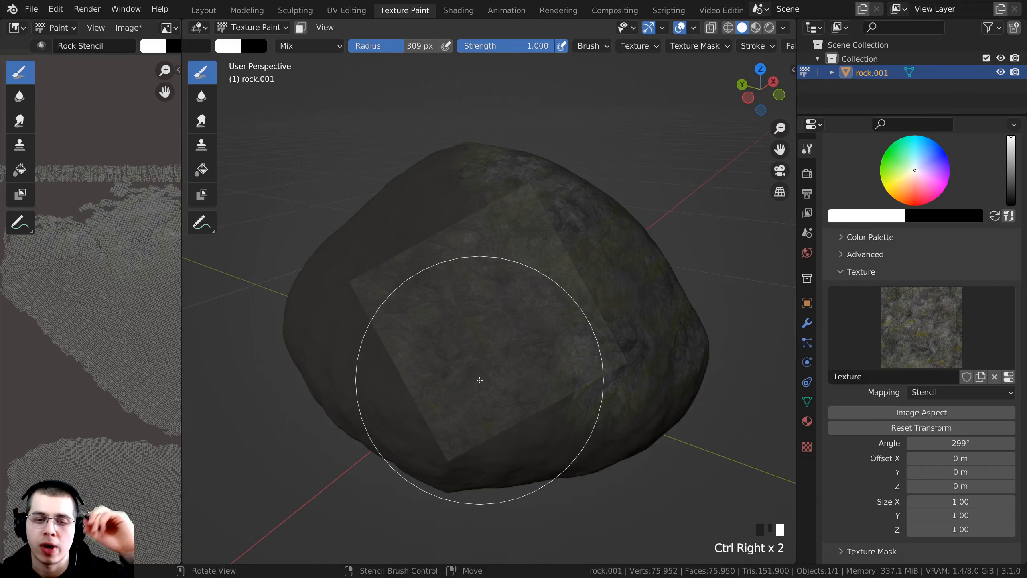
pyautogui.keyDown('ctrl'); pyautogui.moveTo(550, 355); pyautogui.dragTo(569, 247, button='right'); pyautogui.keyUp('ctrl')
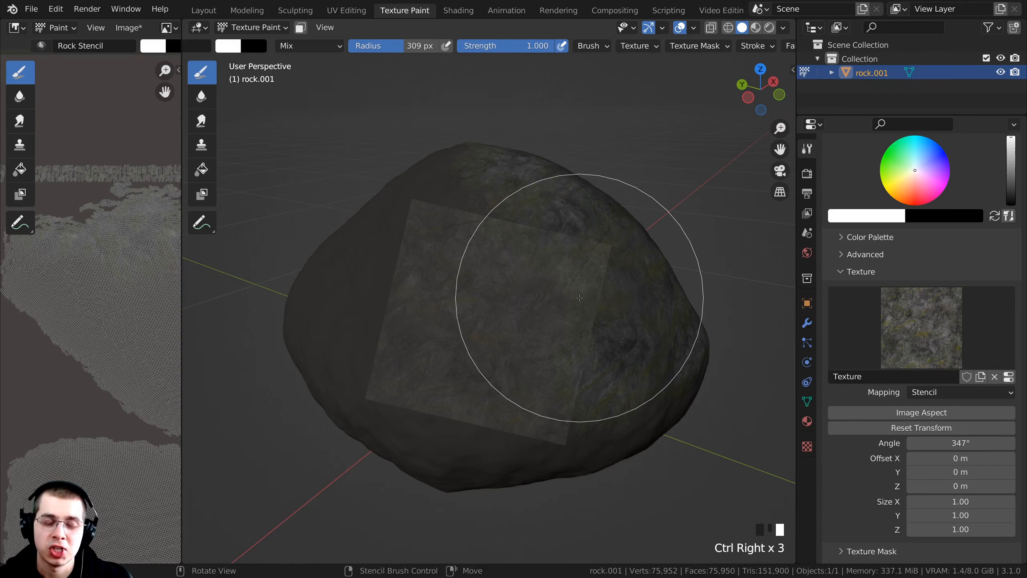
pyautogui.moveTo(523, 333)
pyautogui.keyDown('shift'); pyautogui.mouseDown(button='right')
pyautogui.moveTo(588, 300)
pyautogui.moveTo(601, 259)
pyautogui.moveTo(550, 294)
pyautogui.moveTo(666, 219)
pyautogui.moveTo(637, 271)
pyautogui.mouseUp(button='right'); pyautogui.keyUp('shift')
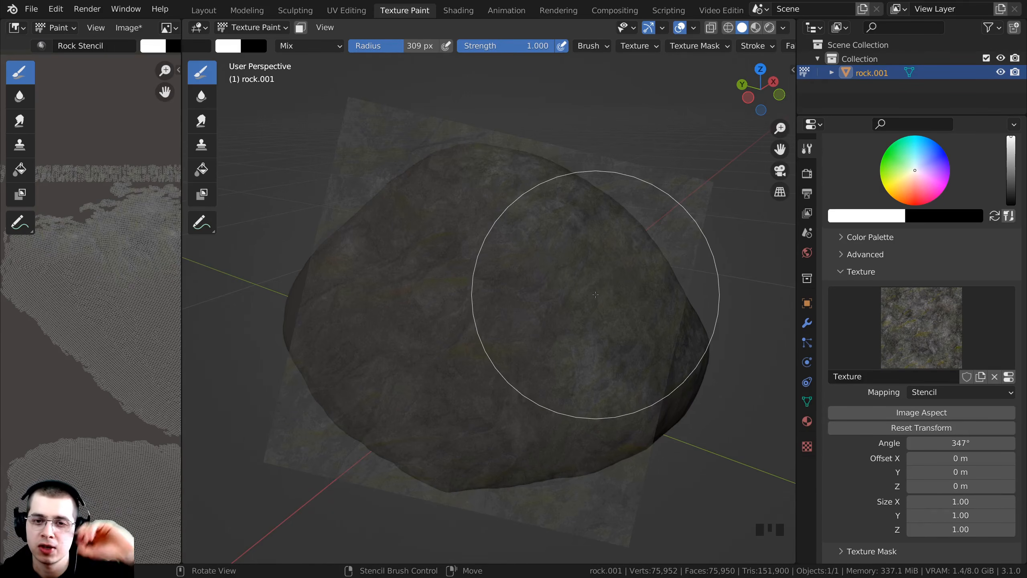
pyautogui.keyDown('shift'); pyautogui.moveTo(596, 295); pyautogui.dragTo(647, 247, button='right'); pyautogui.keyUp('shift')
# Step: Turn the rock's unpainted side toward the stencil and paint the texture through it onto the middle
pyautogui.moveTo(465, 298)
pyautogui.mouseDown(button='middle')
pyautogui.moveTo(561, 333)
pyautogui.moveTo(546, 324)
pyautogui.moveTo(532, 337)
pyautogui.mouseUp(button='middle')
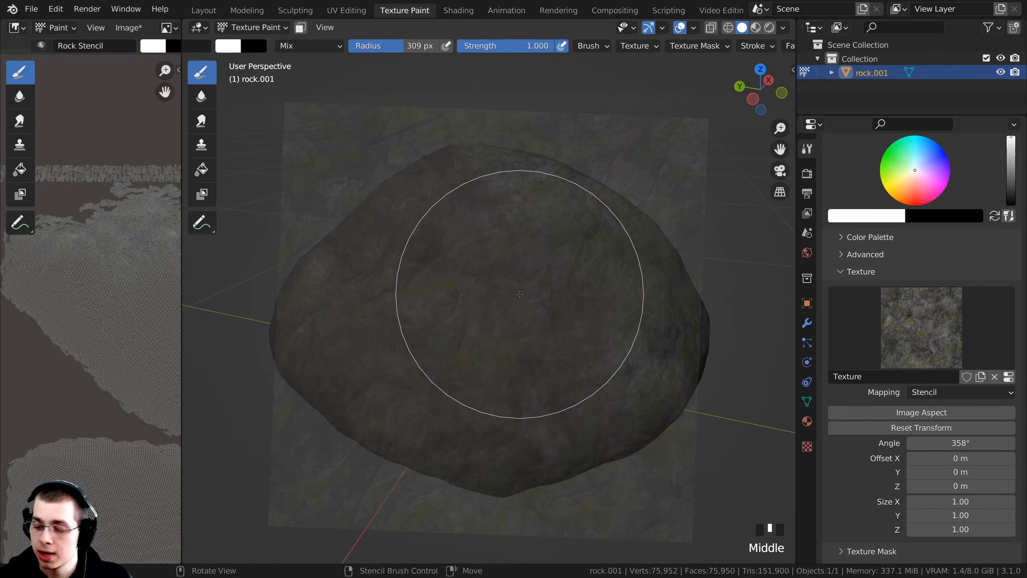
pyautogui.moveTo(520, 295)
pyautogui.mouseDown(button='middle')
pyautogui.moveTo(627, 287)
pyautogui.moveTo(562, 298)
pyautogui.mouseUp(button='middle')
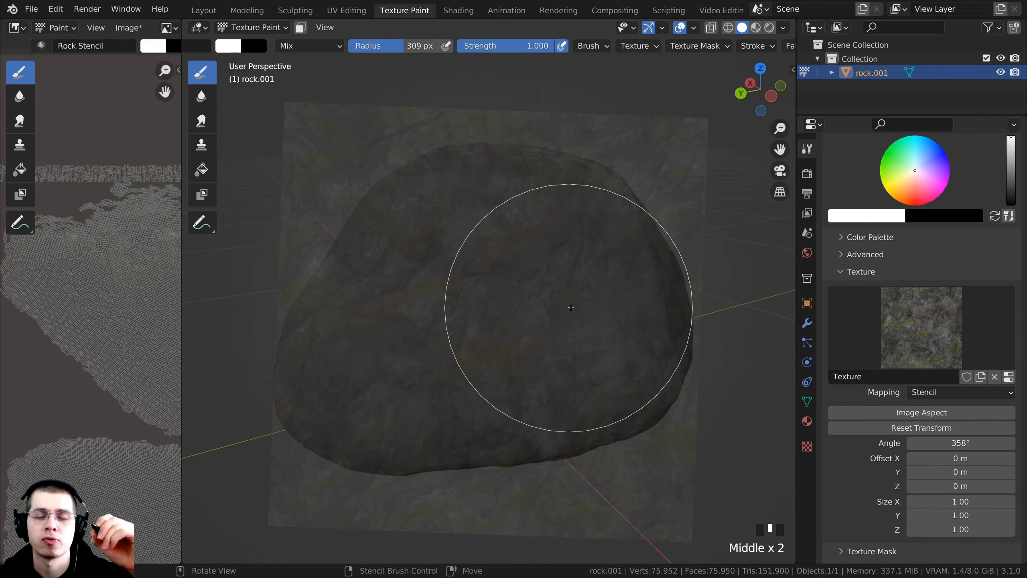
pyautogui.moveTo(522, 317); pyautogui.dragTo(541, 321, button='middle')
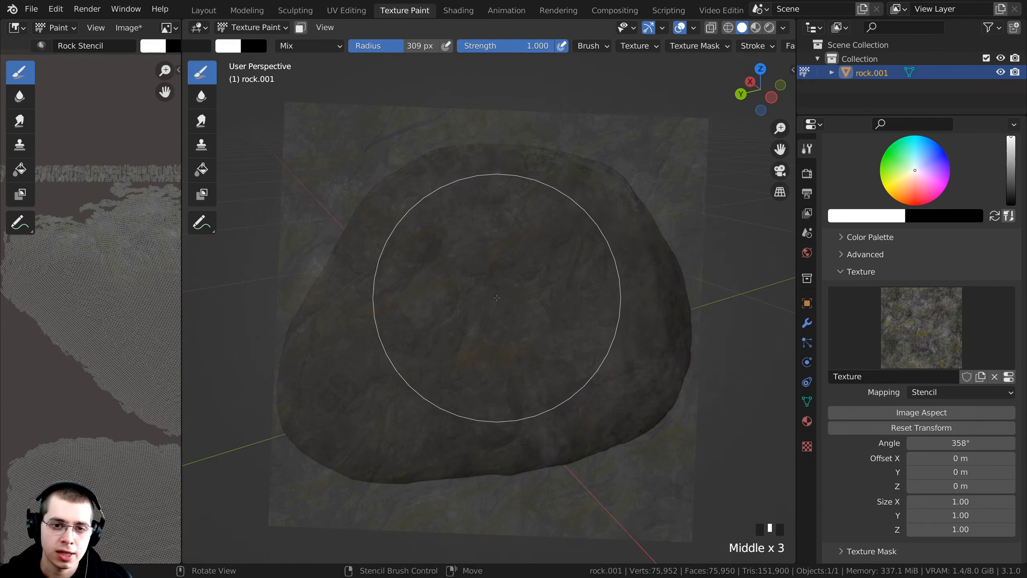
pyautogui.click(498, 297)
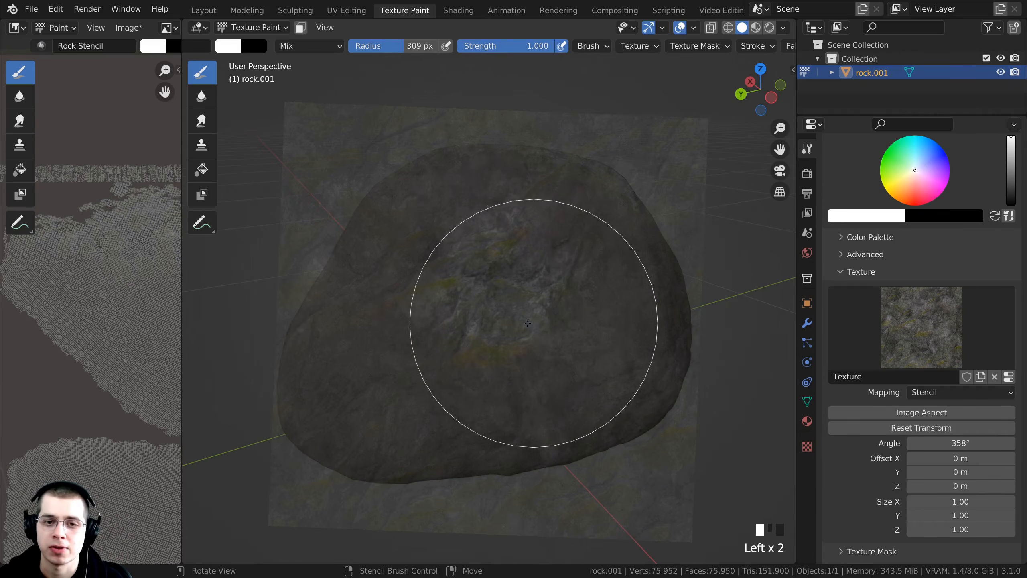
pyautogui.click(509, 330)
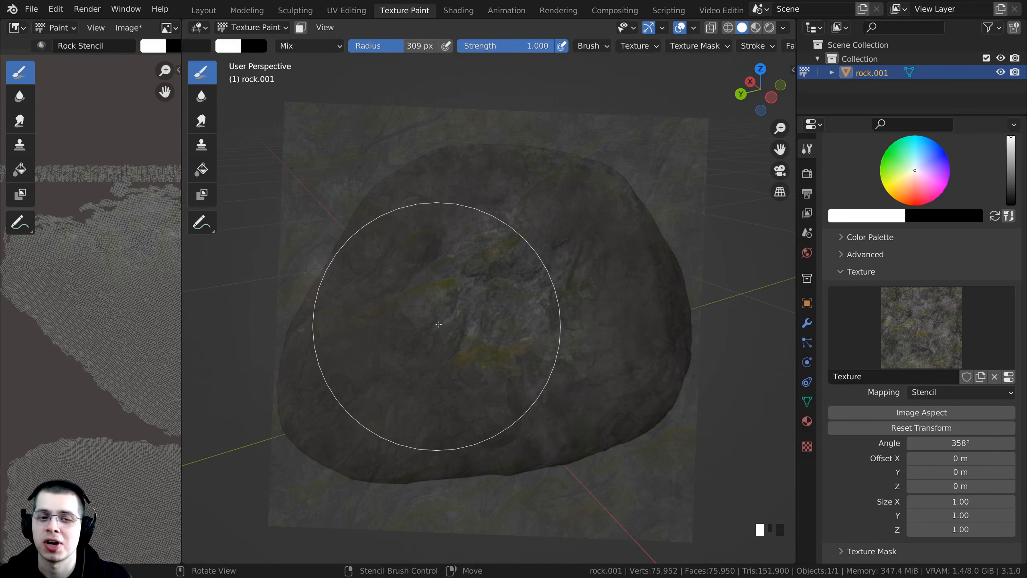
# Step: Paint through the stencil over more of the rock's side with a brush radius of 285 px
pyautogui.moveTo(470, 301)
pyautogui.mouseDown(button='middle')
pyautogui.moveTo(498, 327)
pyautogui.moveTo(523, 325)
pyautogui.moveTo(494, 334)
pyautogui.mouseUp(button='middle')
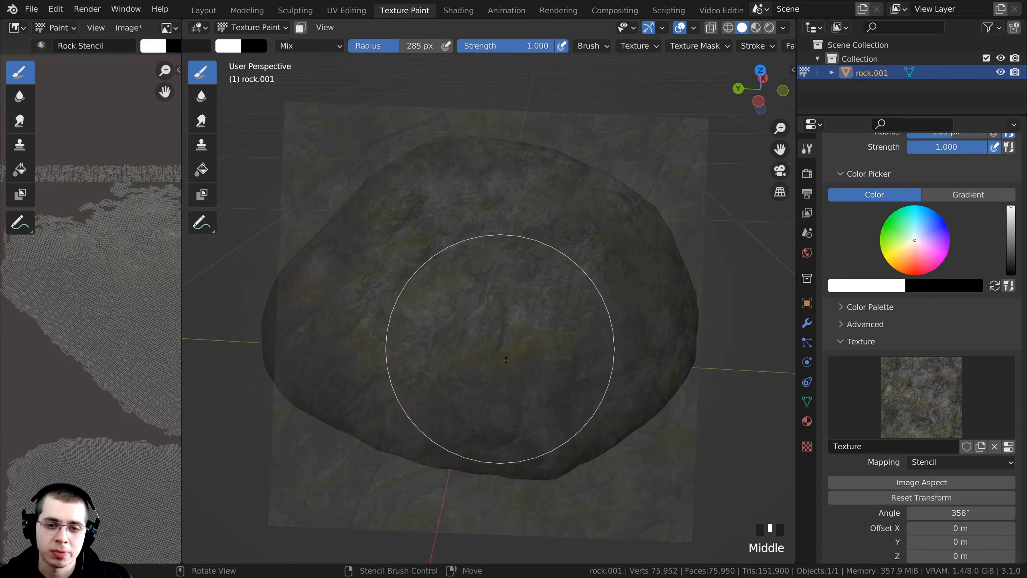
pyautogui.moveTo(529, 387); pyautogui.dragTo(483, 367, button='middle')
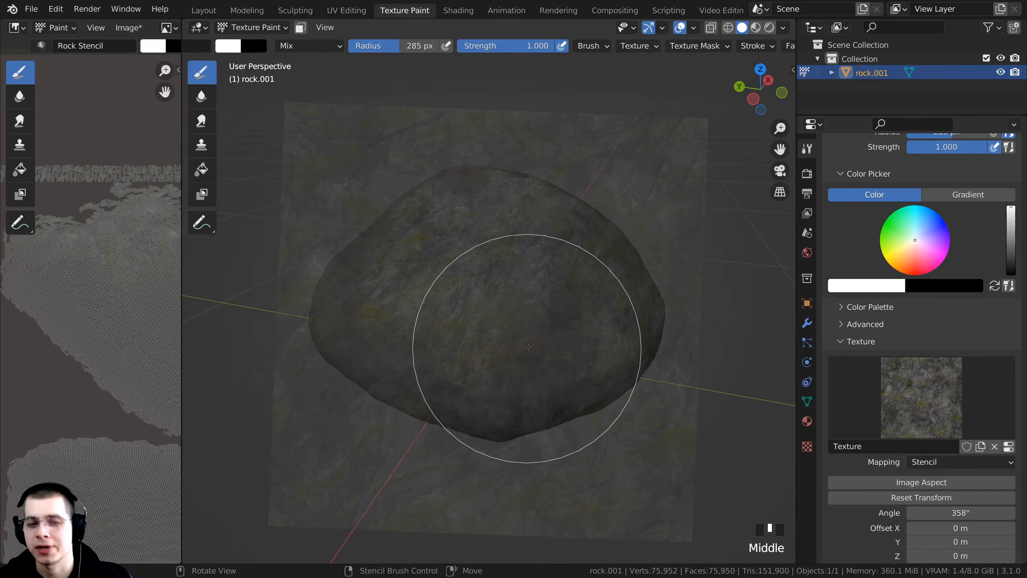
pyautogui.moveTo(489, 323); pyautogui.dragTo(496, 355, button='middle')
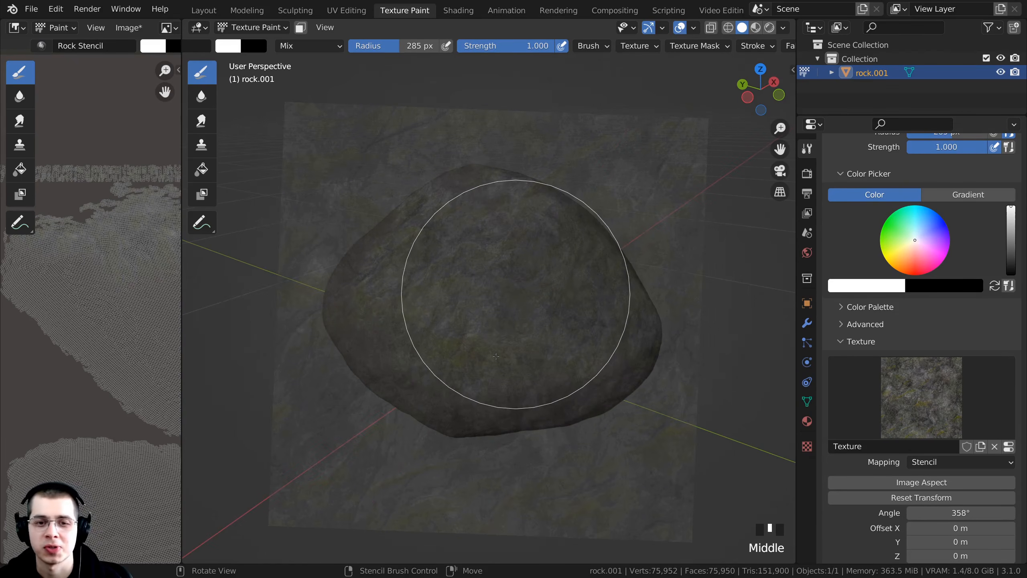
pyautogui.moveTo(469, 320); pyautogui.dragTo(481, 315)
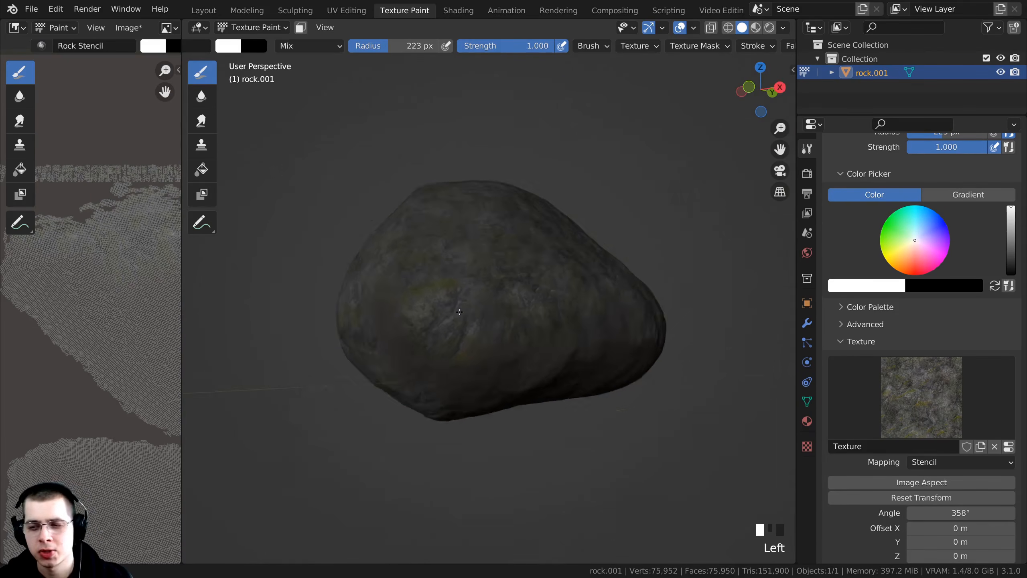
# Step: Paint through the stencil onto the rock's lower side and underside with a brush radius of 223 px
pyautogui.moveTo(481, 315); pyautogui.dragTo(501, 312, button='middle')
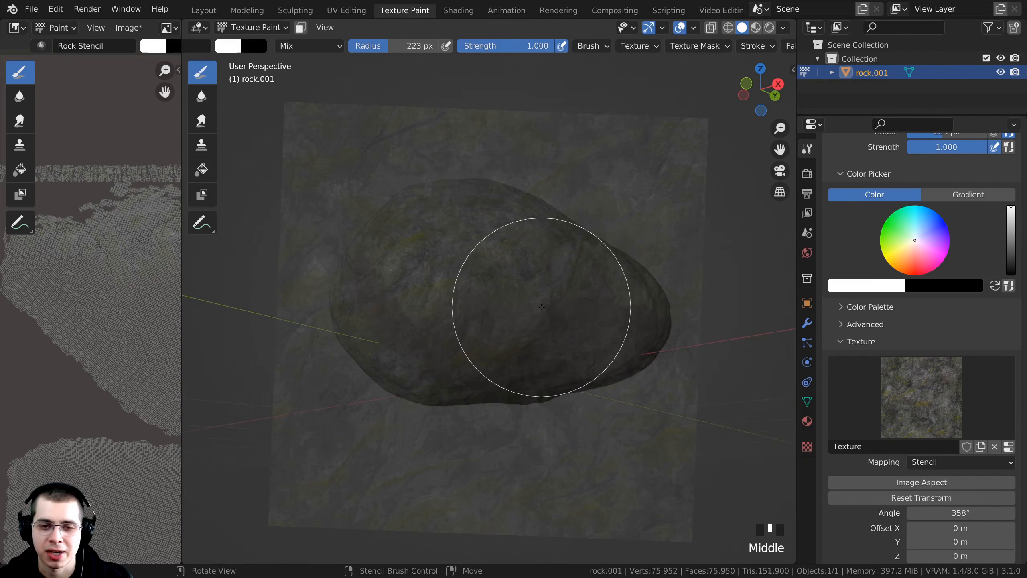
pyautogui.moveTo(424, 300); pyautogui.dragTo(467, 328)
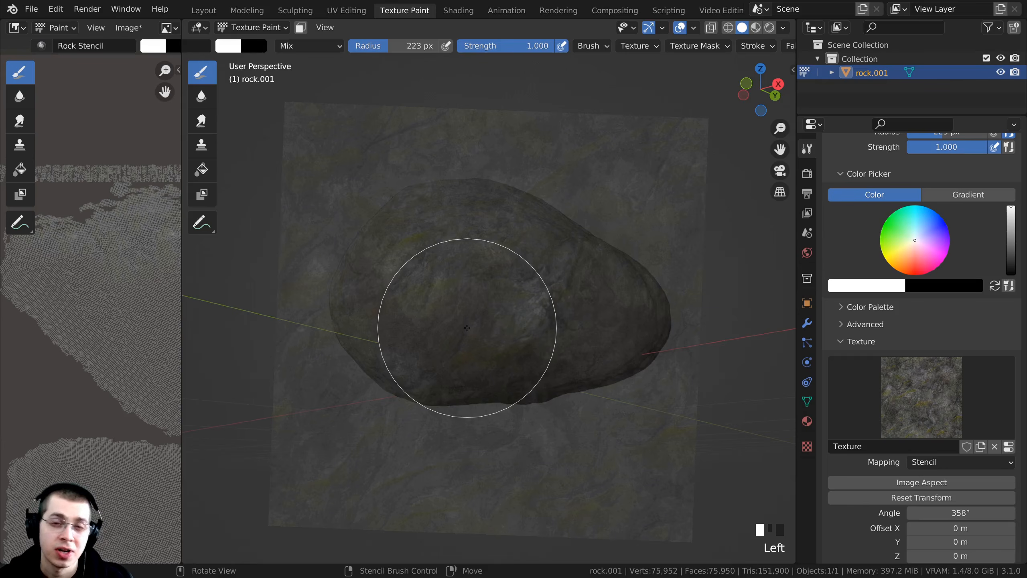
pyautogui.moveTo(467, 328); pyautogui.dragTo(447, 298, button='middle')
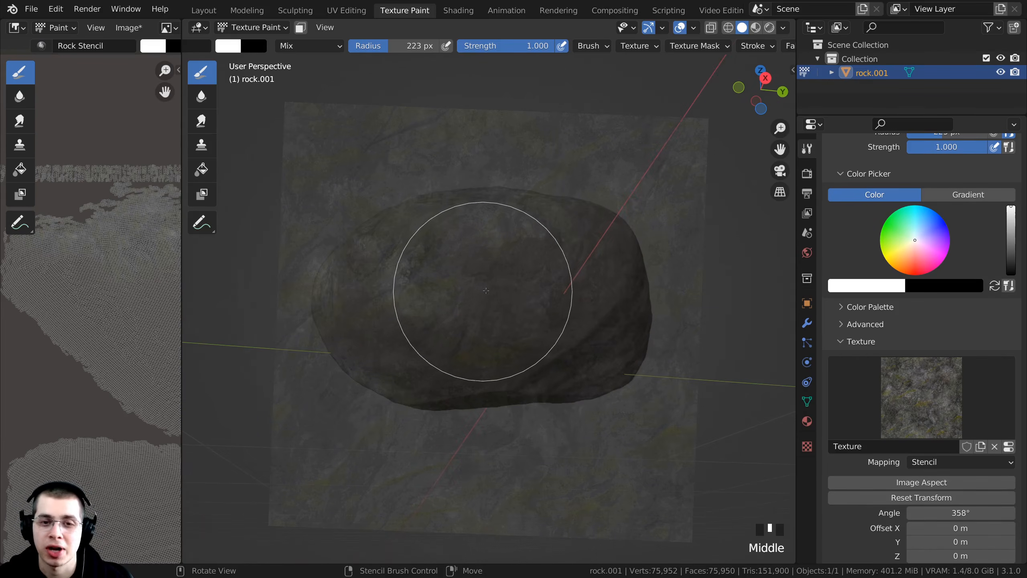
pyautogui.moveTo(515, 286); pyautogui.dragTo(519, 291)
pyautogui.moveTo(518, 291)
pyautogui.mouseDown(button='middle')
pyautogui.moveTo(489, 300)
pyautogui.moveTo(500, 291)
pyautogui.mouseUp(button='middle')
pyautogui.scroll(1, 496, 282)
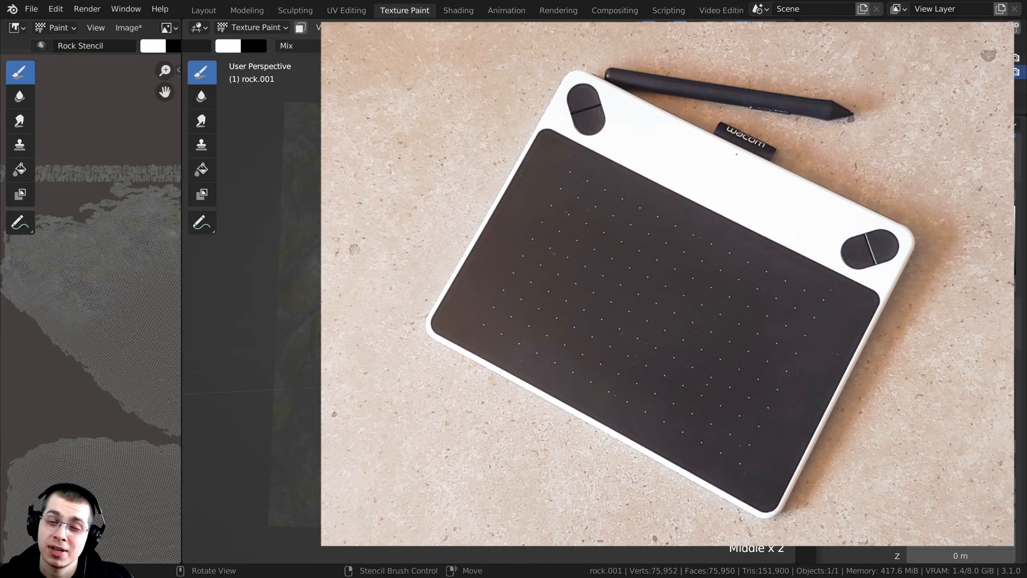
# Step: Cover the remaining bare areas of the rock with the stencil texture and inspect the painted surface
pyautogui.moveTo(477, 283); pyautogui.dragTo(506, 315)
pyautogui.moveTo(506, 316)
pyautogui.mouseDown(button='middle')
pyautogui.moveTo(490, 308)
pyautogui.moveTo(502, 314)
pyautogui.mouseUp(button='middle')
pyautogui.moveTo(482, 283); pyautogui.dragTo(506, 312)
pyautogui.moveTo(506, 312)
pyautogui.mouseDown(button='middle')
pyautogui.moveTo(457, 306)
pyautogui.moveTo(479, 293)
pyautogui.mouseUp(button='middle')
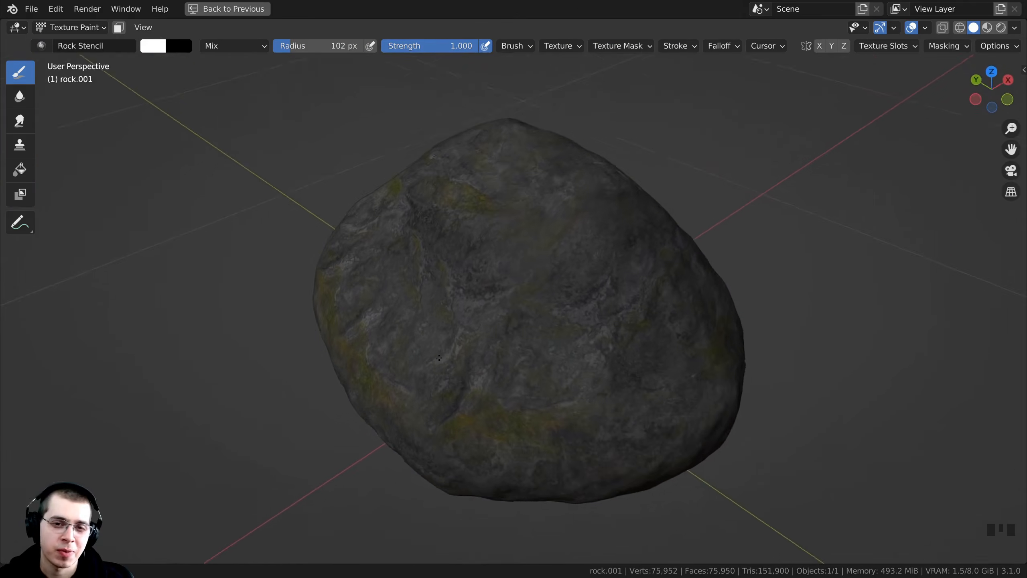
pyautogui.moveTo(332, 364)
pyautogui.mouseDown(button='middle')
pyautogui.moveTo(313, 373)
pyautogui.moveTo(164, 293)
pyautogui.moveTo(482, 315)
pyautogui.moveTo(306, 308)
pyautogui.moveTo(358, 310)
pyautogui.mouseUp(button='middle')
pyautogui.moveTo(454, 324); pyautogui.dragTo(477, 326, button='middle')
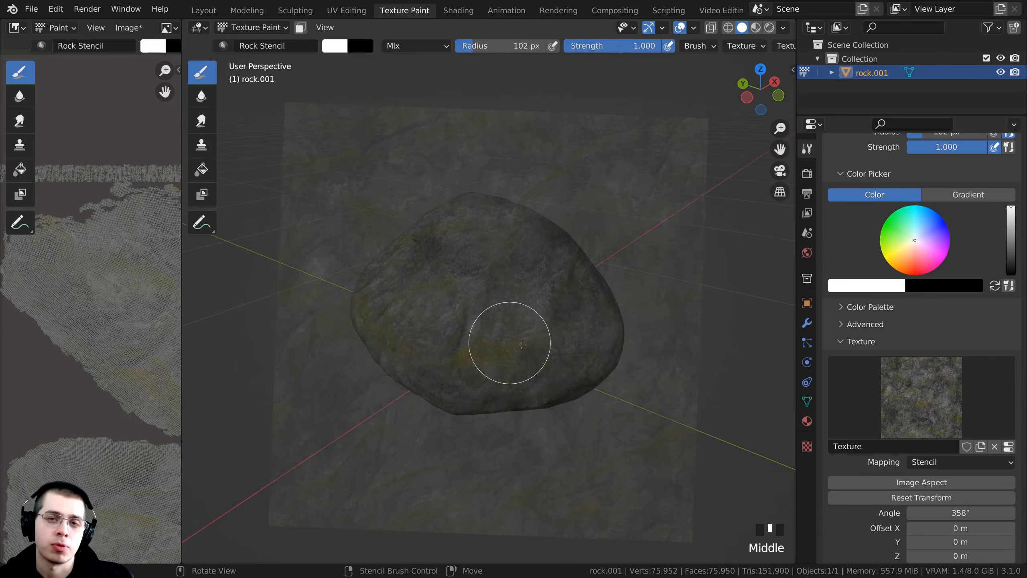
# Step: Browse the available texture paint brushes
pyautogui.scroll(10, 904, 337)
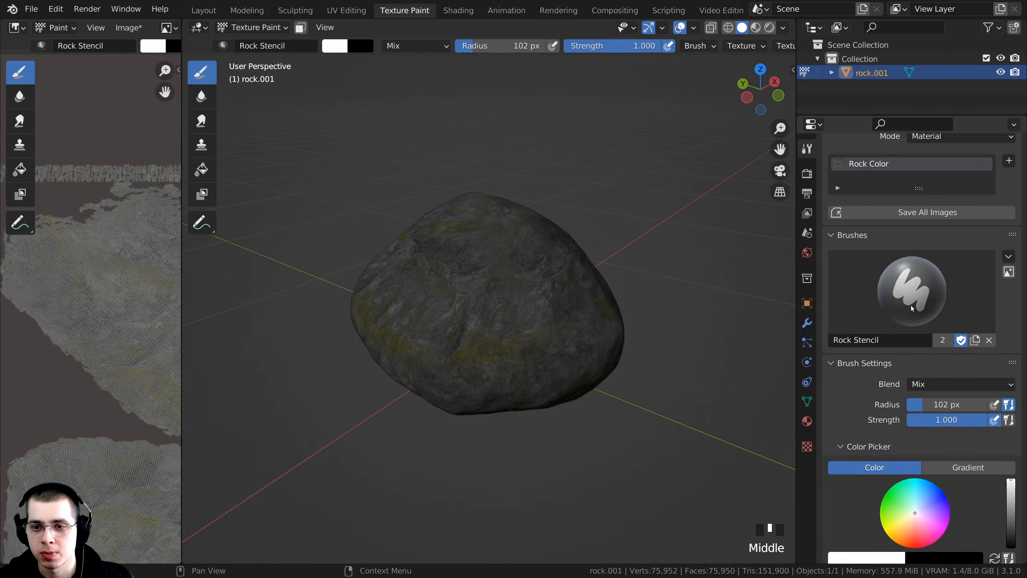
pyautogui.click(911, 305)
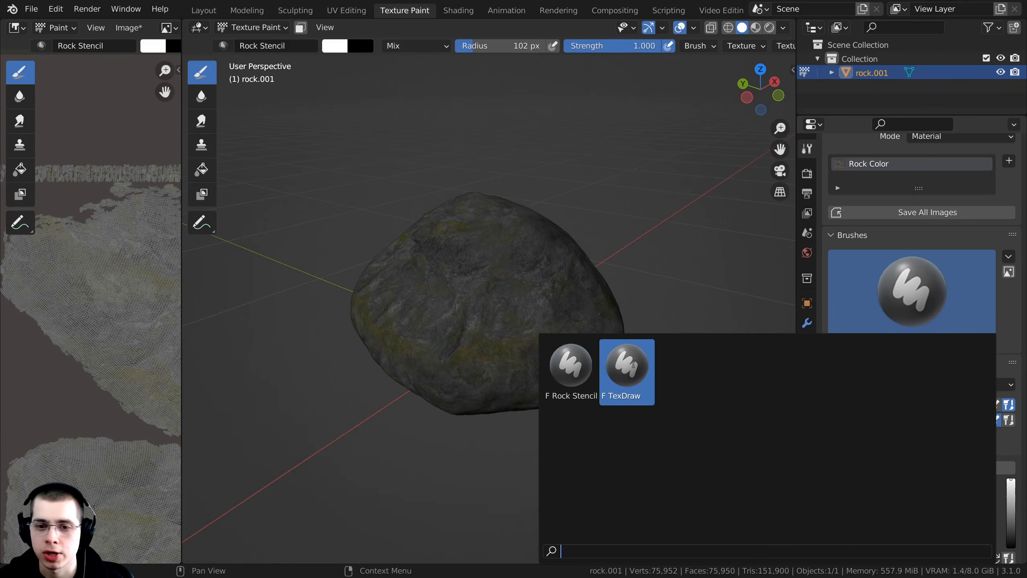
pyautogui.middleClick(966, 277)
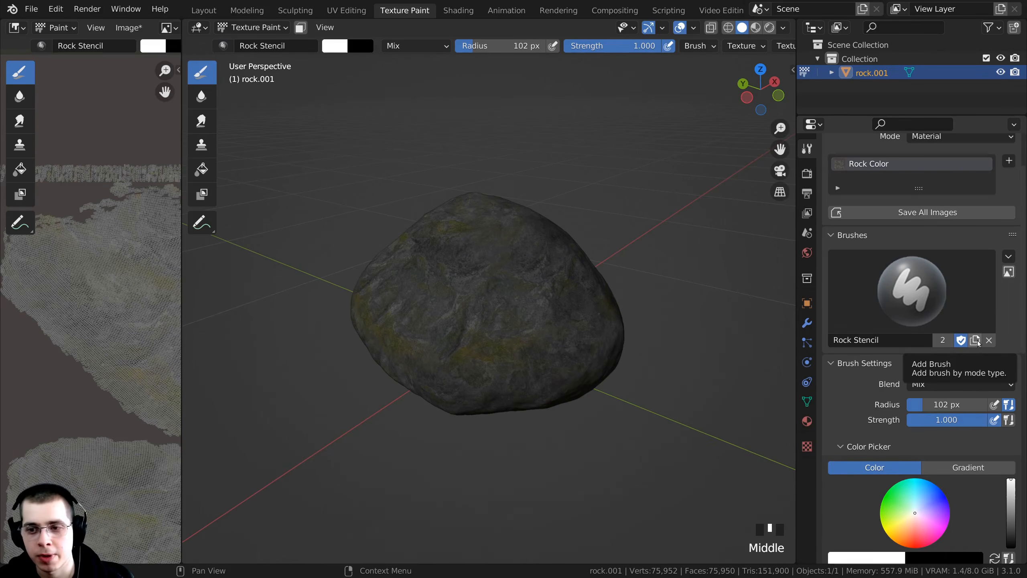
# Step: Duplicate the Rock Stencil brush and rename the copy Icon Stencil
pyautogui.click(976, 341)
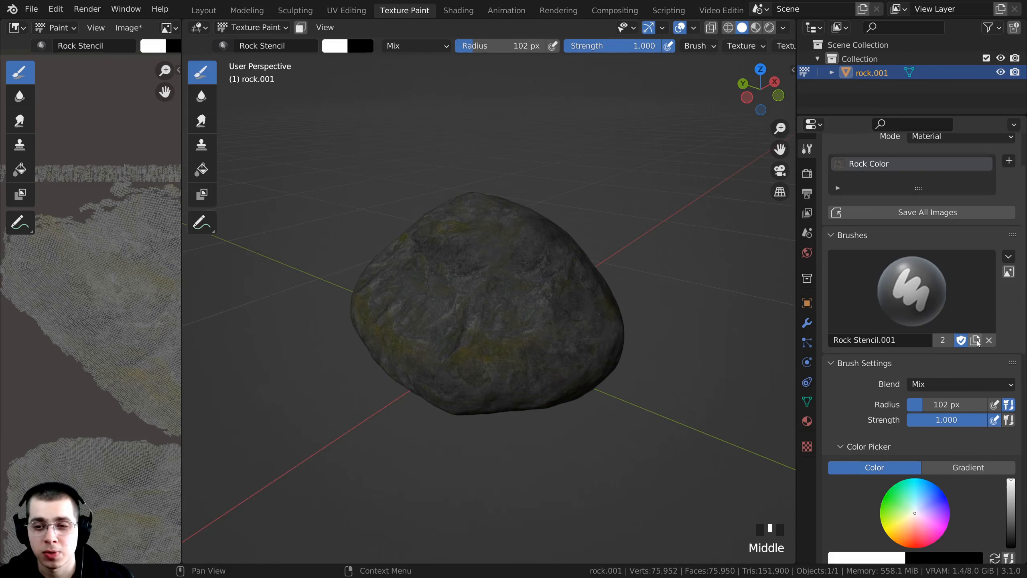
pyautogui.doubleClick(877, 341)
pyautogui.click(904, 339)
pyautogui.press('BackSpace')
pyautogui.press('BackSpace')
pyautogui.press('BackSpace')
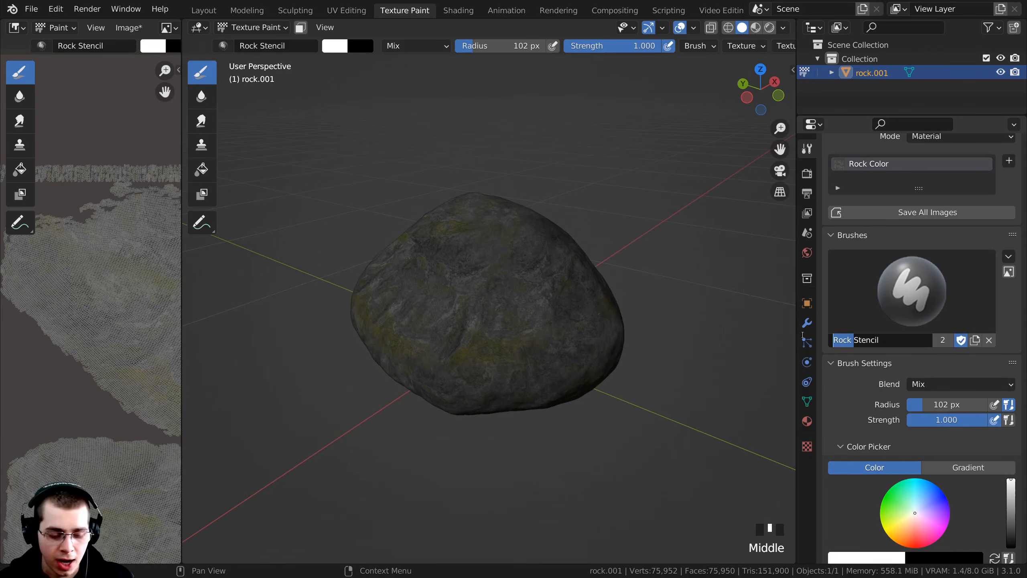
pyautogui.press('BackSpace')
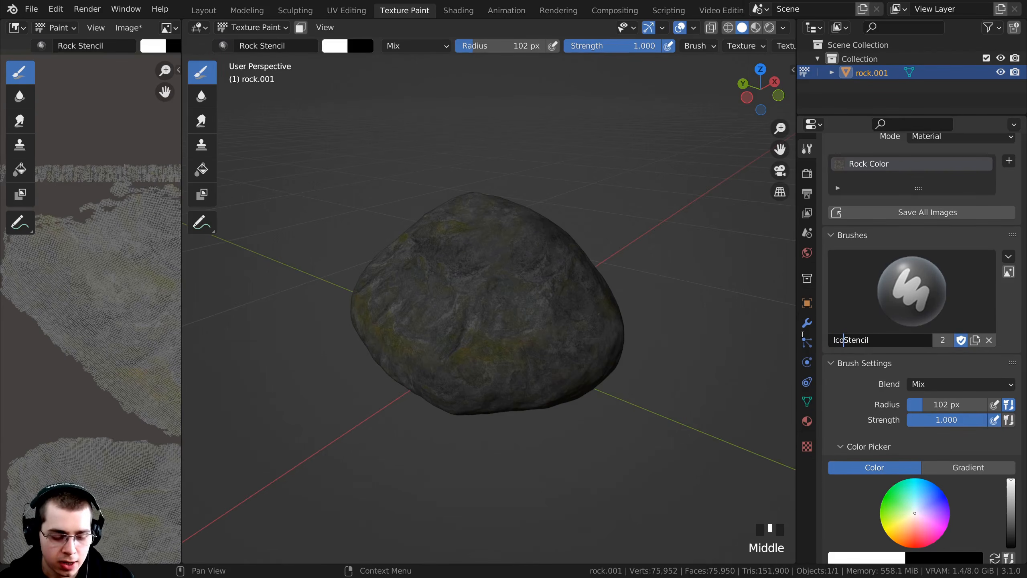
pyautogui.write('Icon')
pyautogui.press('Return')
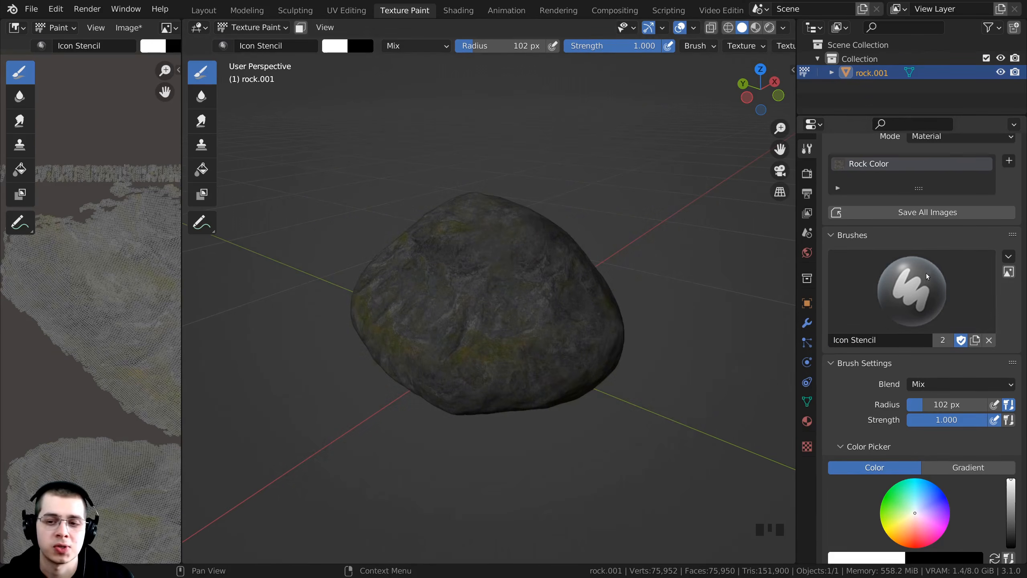
# Step: Replace the image in the Icon Stencil brush's texture with nuclear-34997.png and return to the brush settings
pyautogui.scroll(-6, 918, 261)
pyautogui.scroll(-8, 917, 261)
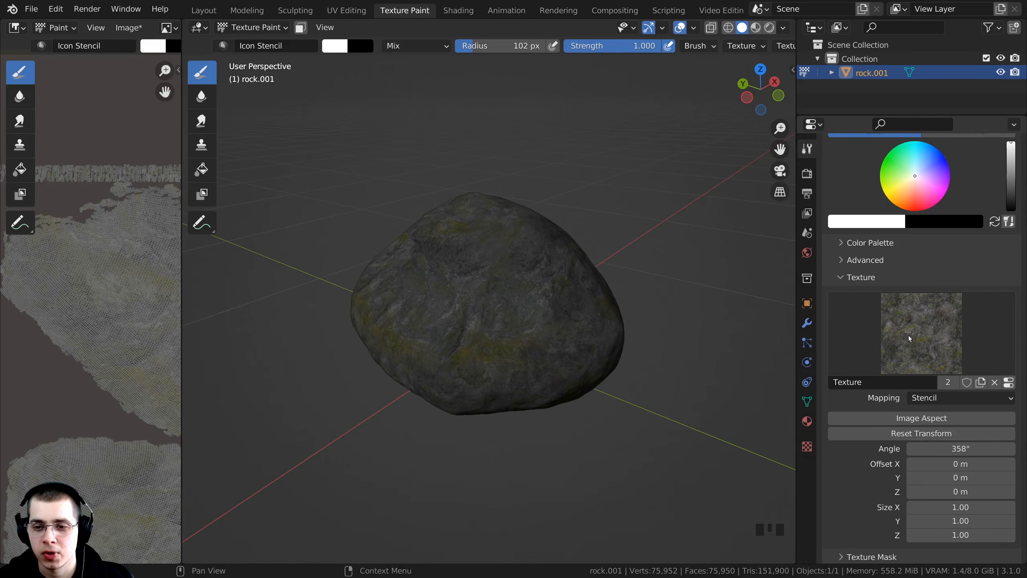
pyautogui.click(807, 446)
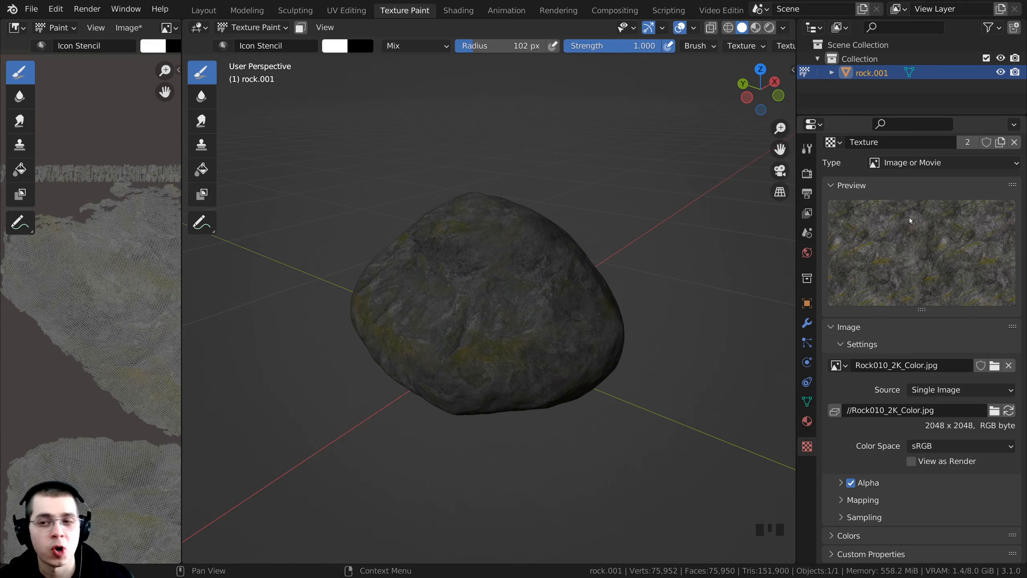
pyautogui.scroll(3, 921, 241)
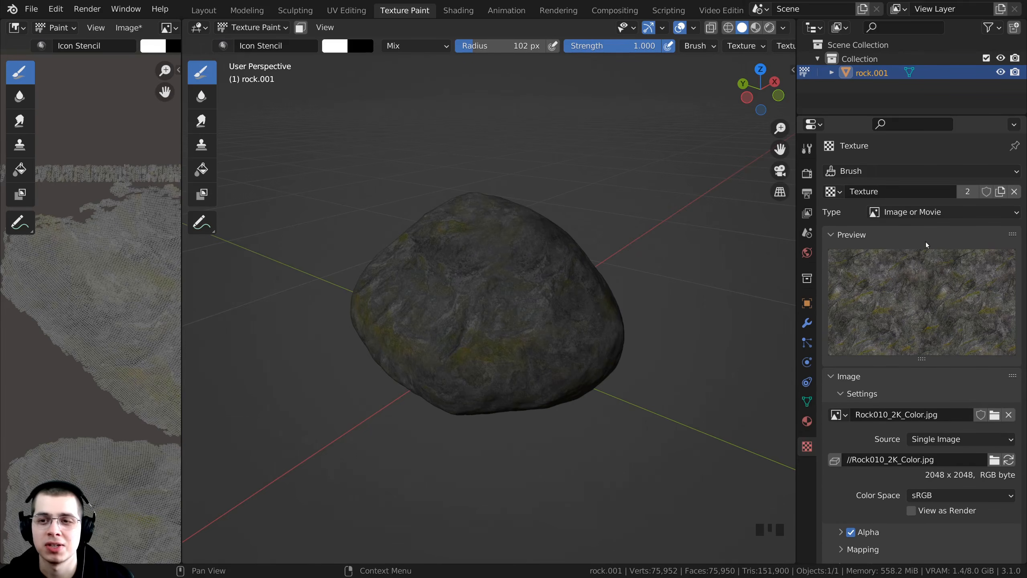
pyautogui.click(994, 415)
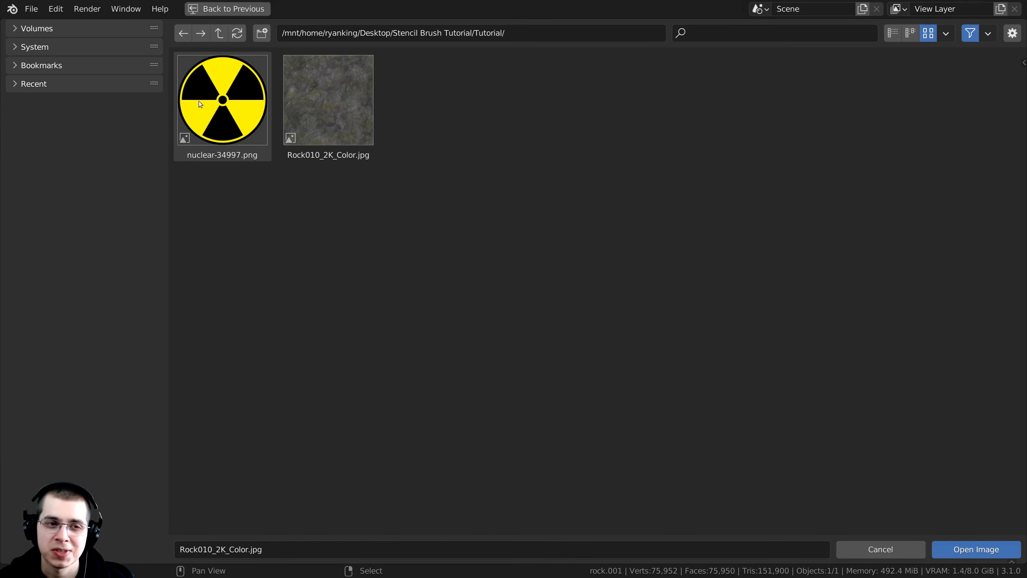
pyautogui.click(235, 97)
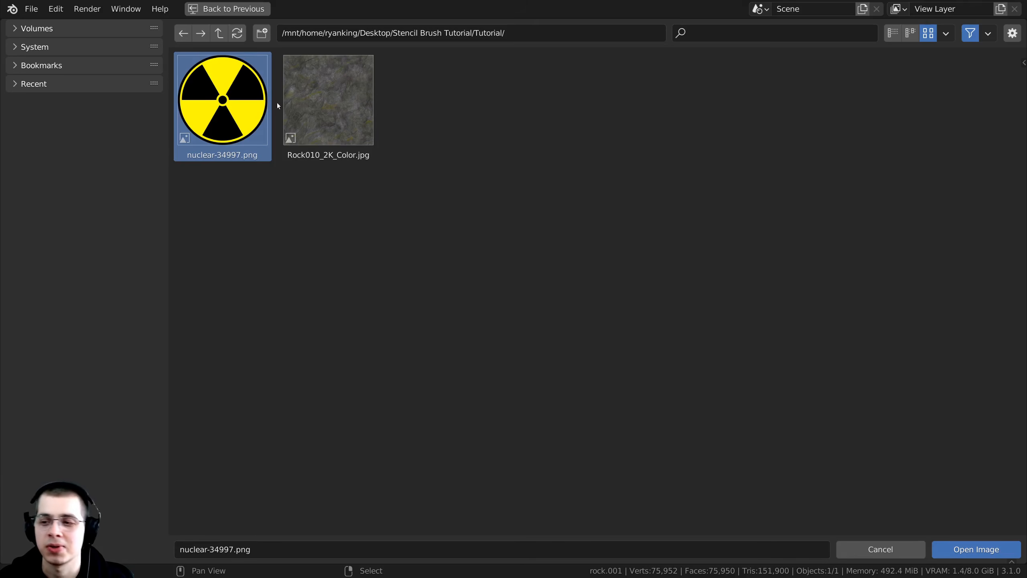
pyautogui.doubleClick(222, 103)
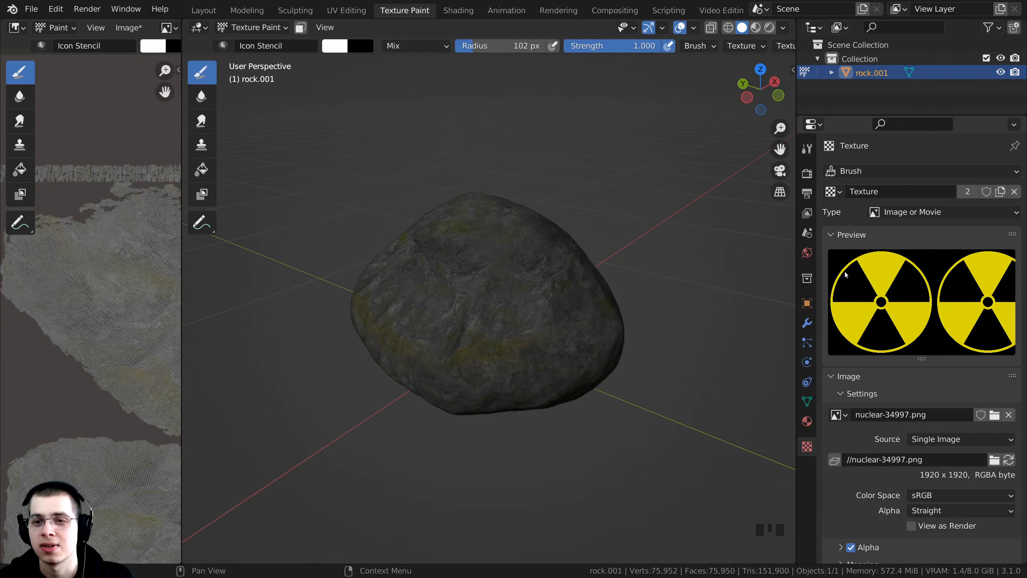
pyautogui.click(807, 149)
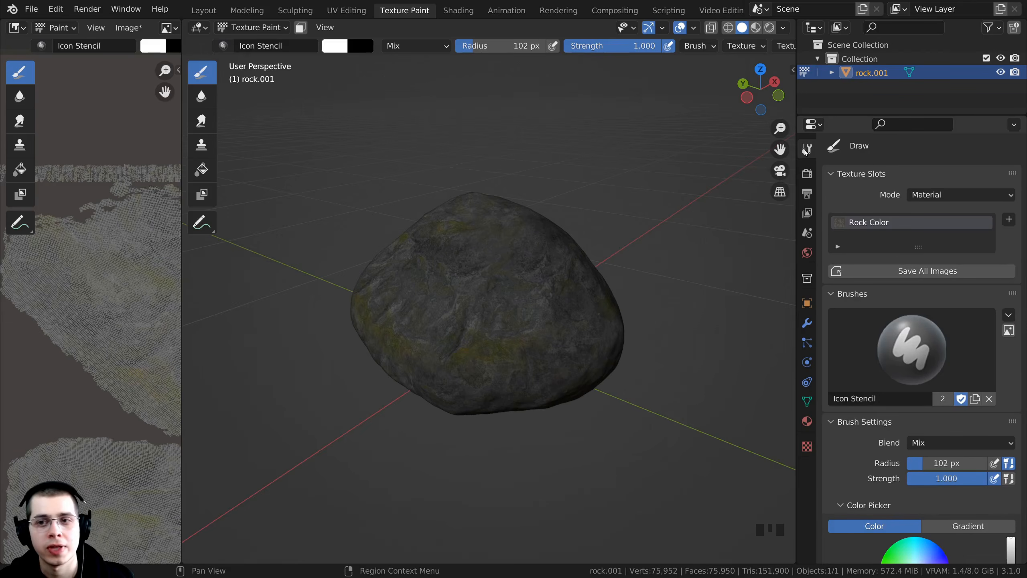
# Step: Scale the radiation symbol stencil down so it fits well within the rock's visible face
pyautogui.moveTo(587, 301); pyautogui.dragTo(441, 437, button='middle')
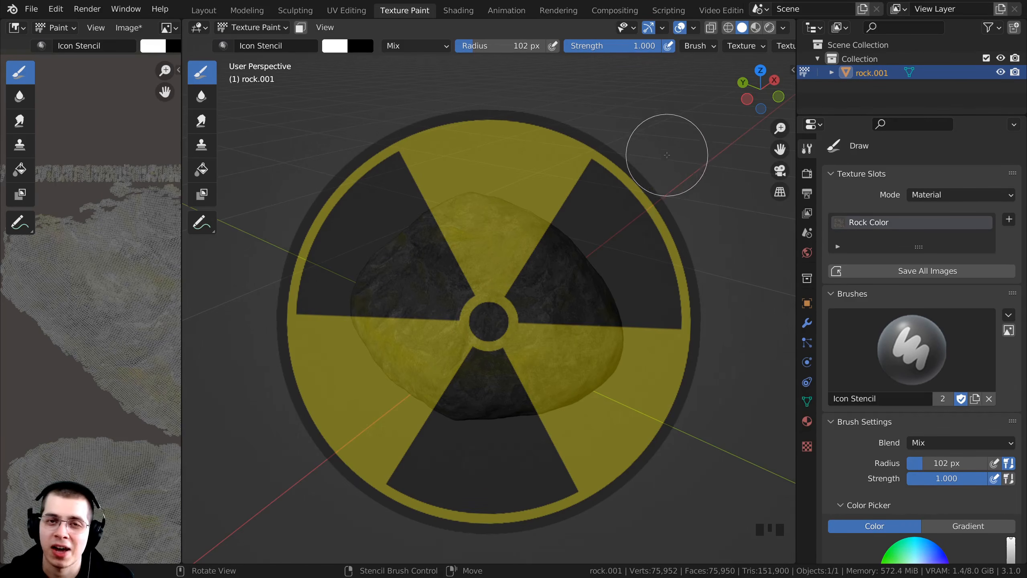
pyautogui.moveTo(672, 211); pyautogui.dragTo(674, 218, button='middle')
pyautogui.keyDown('shift'); pyautogui.moveTo(675, 218); pyautogui.dragTo(567, 285, button='right'); pyautogui.keyUp('shift')
pyautogui.scroll(1, 580, 281)
pyautogui.scroll(1, 586, 277)
pyautogui.scroll(-1, 587, 275)
pyautogui.moveTo(587, 275); pyautogui.dragTo(587, 270, button='middle')
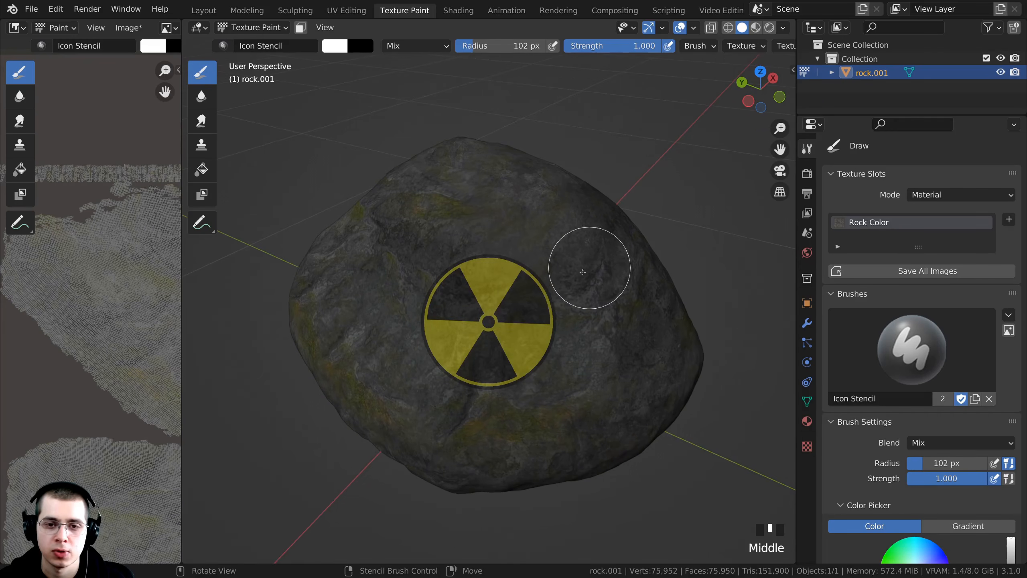
# Step: Try stamping the radiation symbol onto the rock with a brush radius of 213 px and inspect the stamp from several angles
pyautogui.press('f')
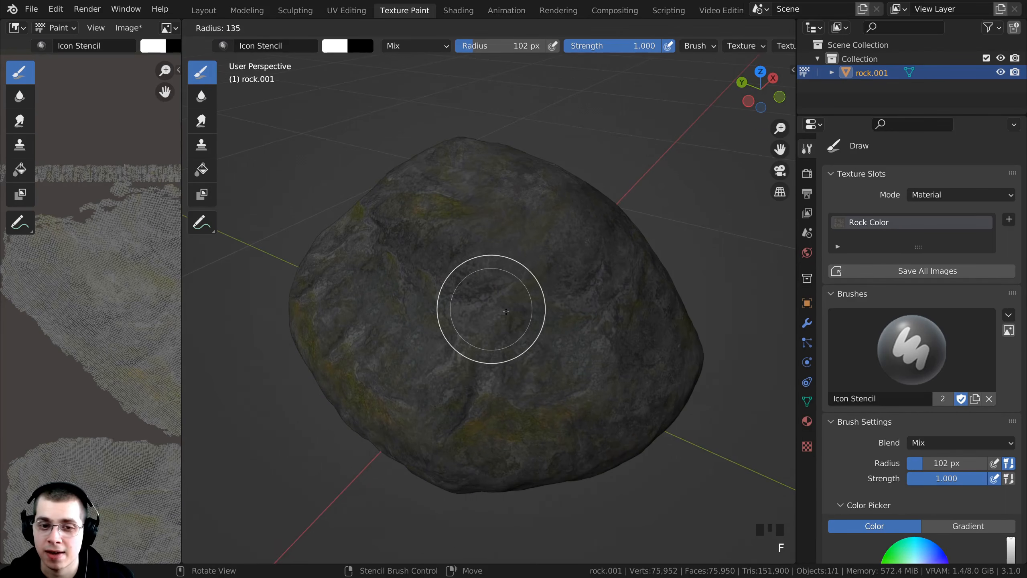
pyautogui.click(506, 308)
pyautogui.press('f')
pyautogui.click(505, 284)
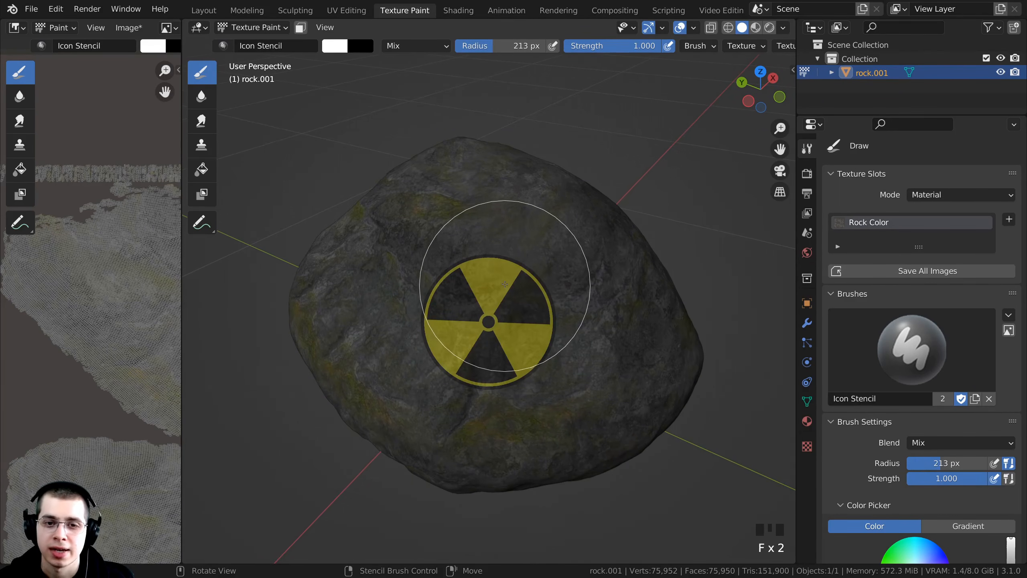
pyautogui.click(502, 280)
pyautogui.moveTo(500, 279); pyautogui.dragTo(542, 270, button='middle')
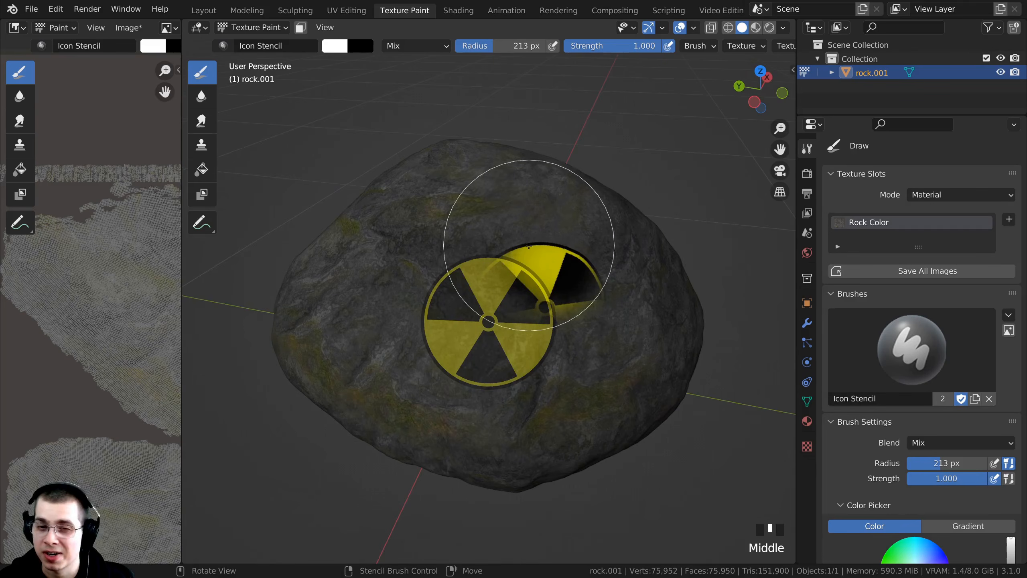
pyautogui.moveTo(551, 252); pyautogui.dragTo(563, 258, button='middle')
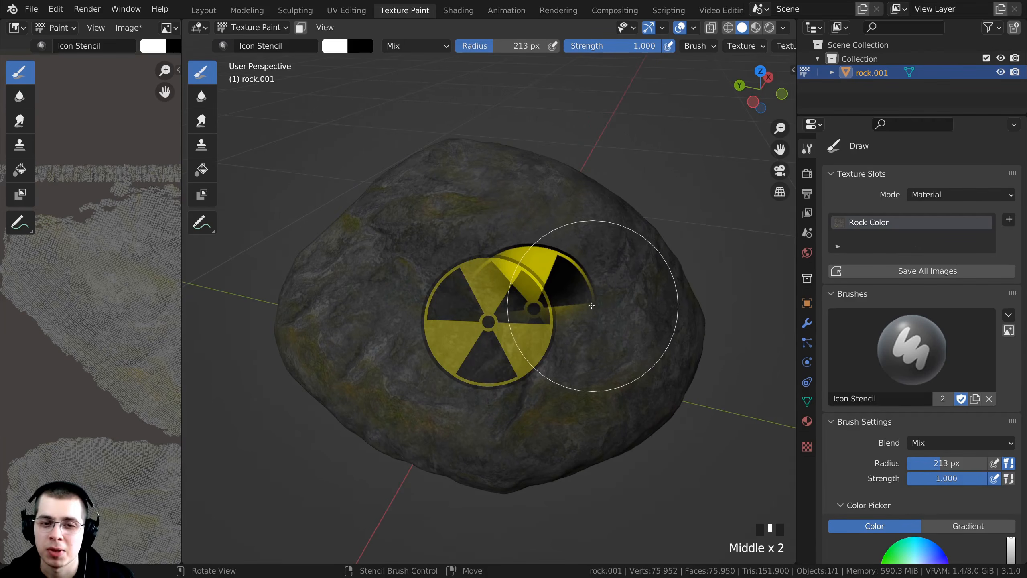
pyautogui.moveTo(592, 305); pyautogui.dragTo(593, 306, button='middle')
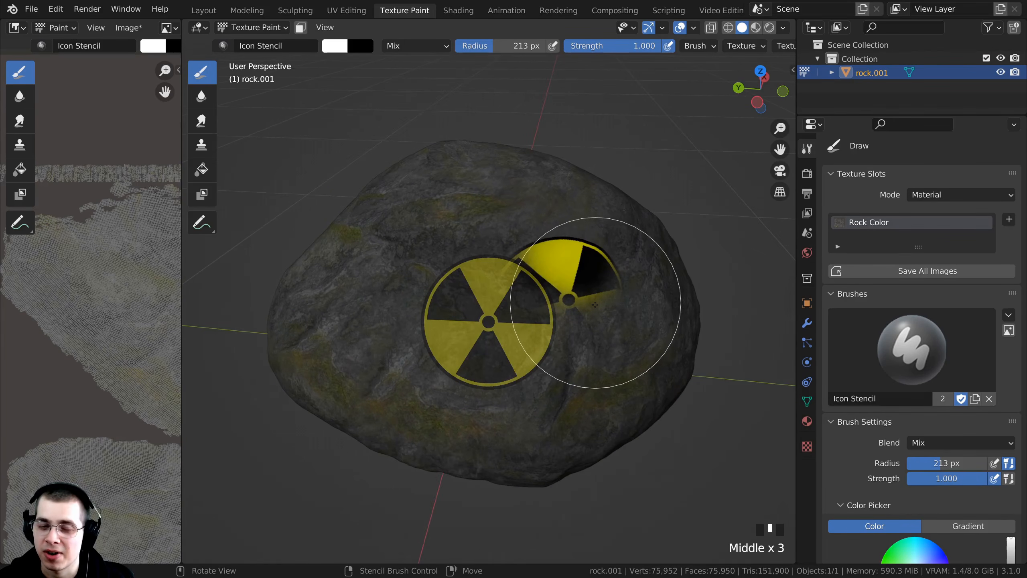
pyautogui.moveTo(598, 310); pyautogui.dragTo(573, 295, button='middle')
# Step: Undo the stamp and radius change, and undo one more test stamp made at a radius of 155 px
pyautogui.hotkey('ctrl', 'z')
pyautogui.hotkey('ctrl', 'z')
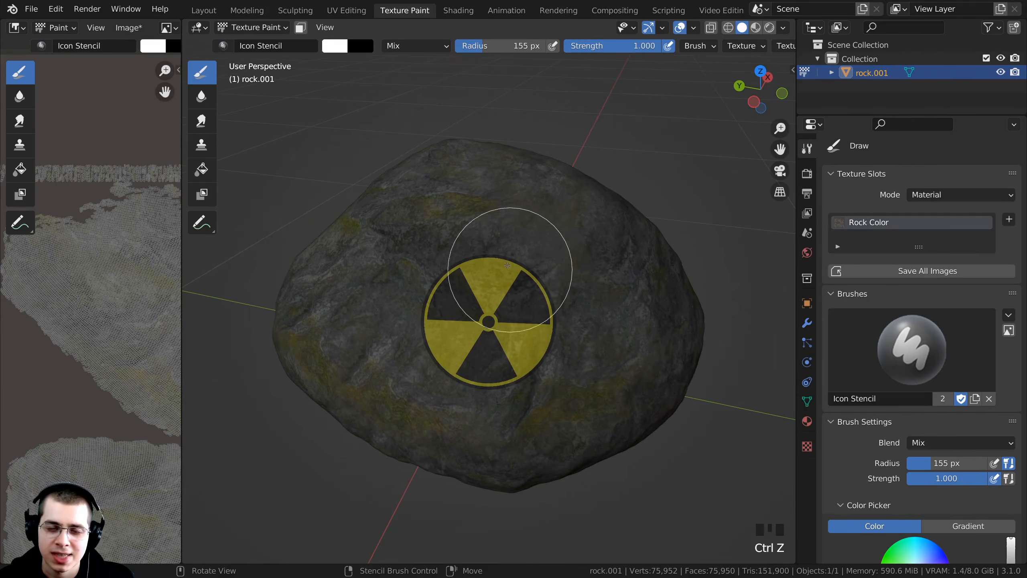
pyautogui.click(500, 266)
pyautogui.hotkey('ctrl', 'z')
# Step: Open the brush's falloff settings and enlarge the brush radius to 248 px so it covers the whole symbol
pyautogui.scroll(-3, 663, 48)
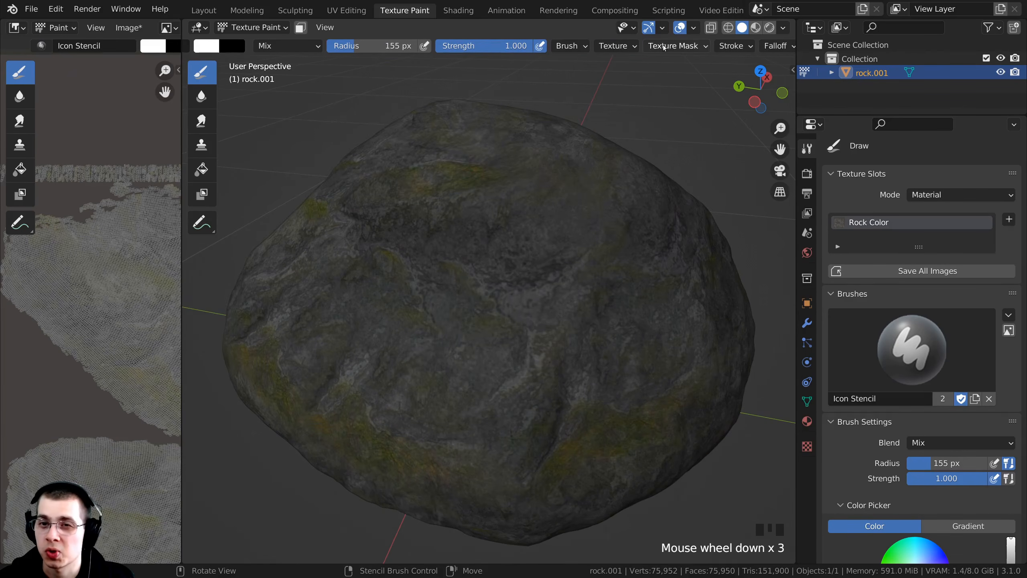
pyautogui.scroll(-4, 663, 47)
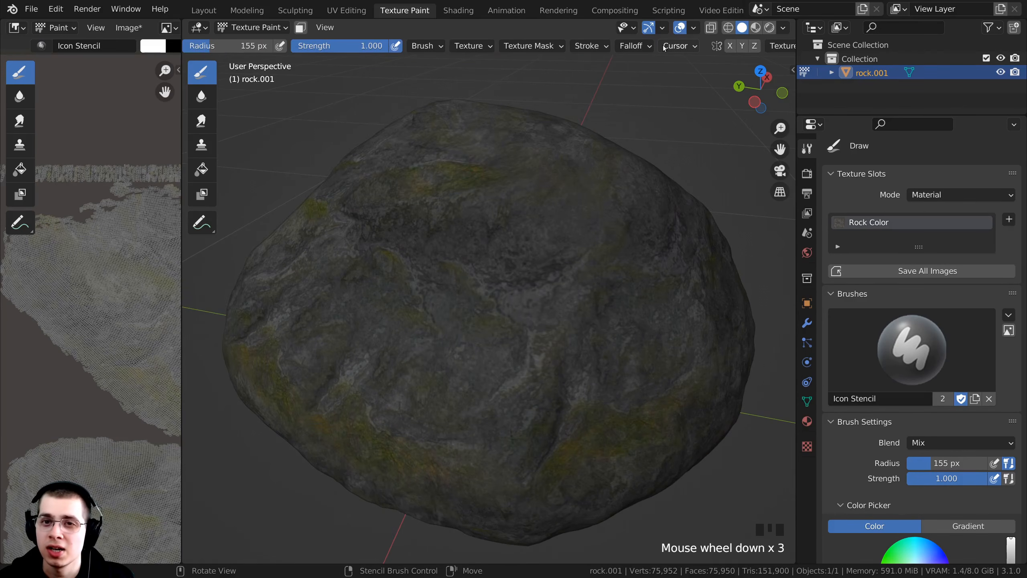
pyautogui.click(635, 46)
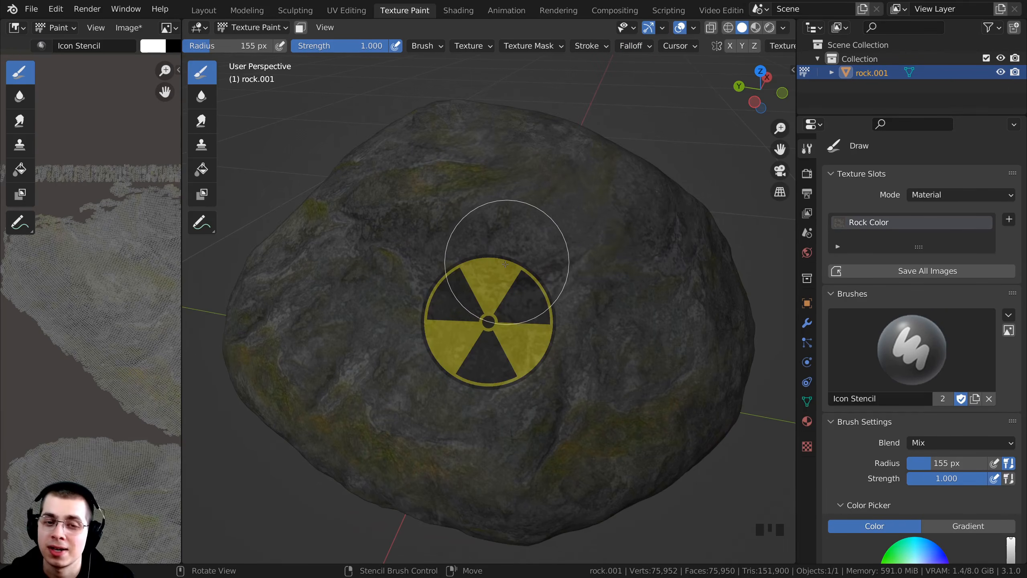
pyautogui.press('f')
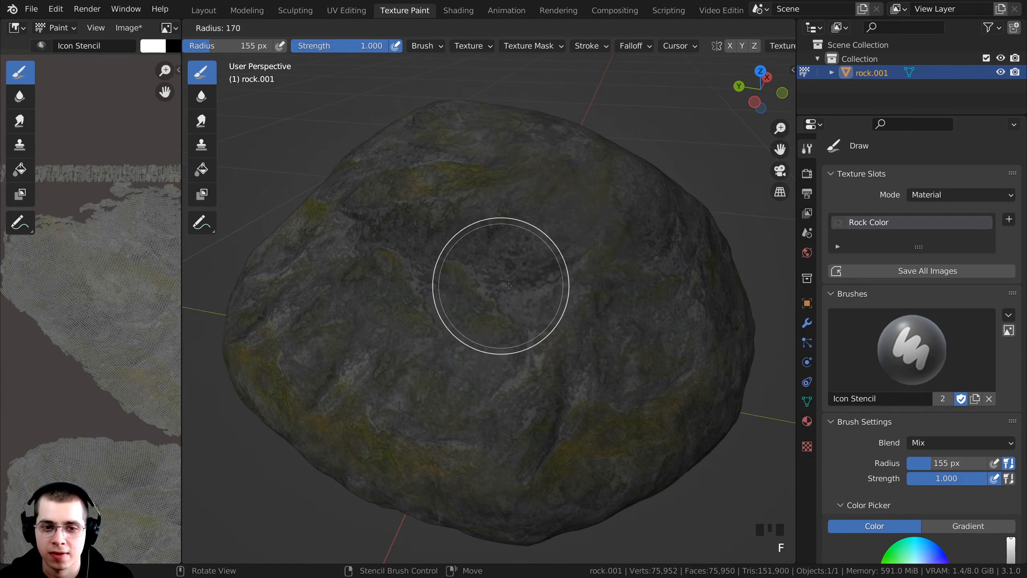
pyautogui.click(536, 287)
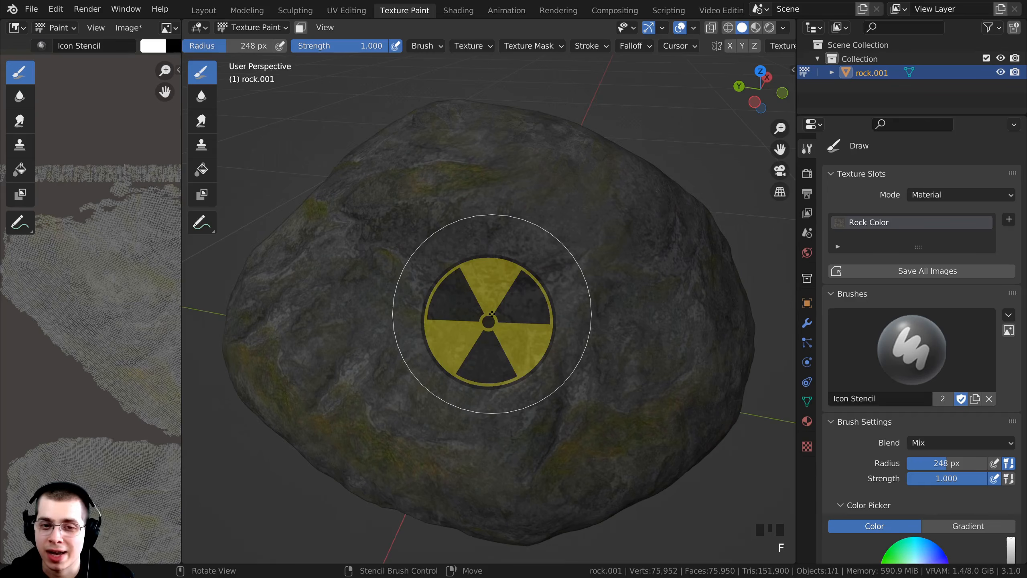
# Step: Stamp the complete radiation symbol onto several different sides of the rock
pyautogui.click(492, 313)
pyautogui.moveTo(412, 286)
pyautogui.mouseDown(button='middle')
pyautogui.moveTo(590, 234)
pyautogui.moveTo(588, 264)
pyautogui.mouseUp(button='middle')
pyautogui.moveTo(520, 208); pyautogui.dragTo(538, 238, button='middle')
pyautogui.moveTo(490, 298); pyautogui.dragTo(461, 310, button='middle')
pyautogui.click(489, 314)
pyautogui.moveTo(401, 344); pyautogui.dragTo(540, 301, button='middle')
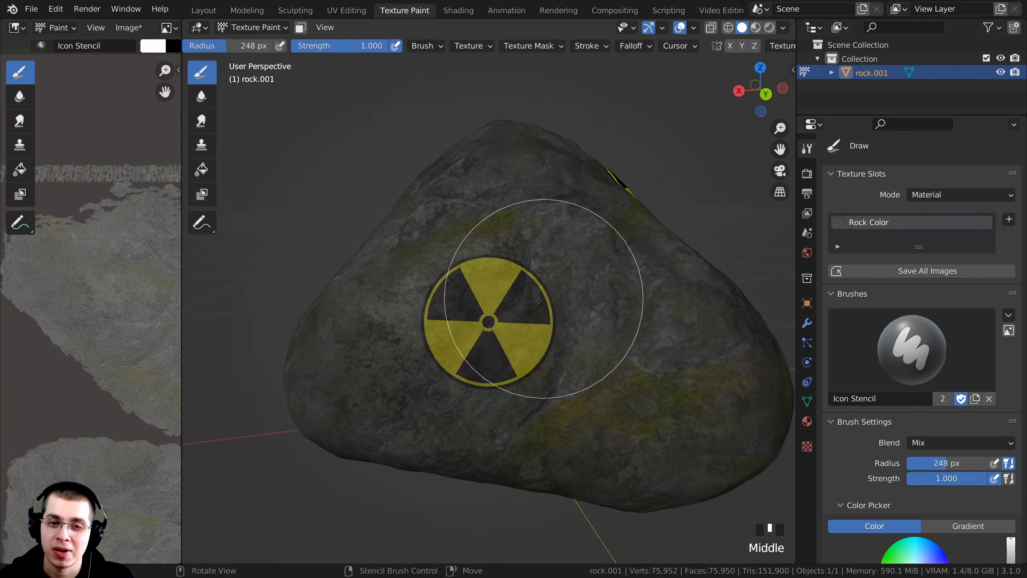
pyautogui.click(483, 326)
pyautogui.moveTo(435, 305)
pyautogui.mouseDown(button='middle')
pyautogui.moveTo(464, 277)
pyautogui.moveTo(463, 295)
pyautogui.moveTo(467, 274)
pyautogui.moveTo(499, 289)
pyautogui.moveTo(522, 345)
pyautogui.moveTo(465, 274)
pyautogui.moveTo(426, 290)
pyautogui.mouseUp(button='middle')
pyautogui.click(489, 321)
# Step: Widen the image editor and bring the painted Rock Color texture into view beside the rock
pyautogui.scroll(-2, 488, 320)
pyautogui.moveTo(181, 191); pyautogui.dragTo(384, 191)
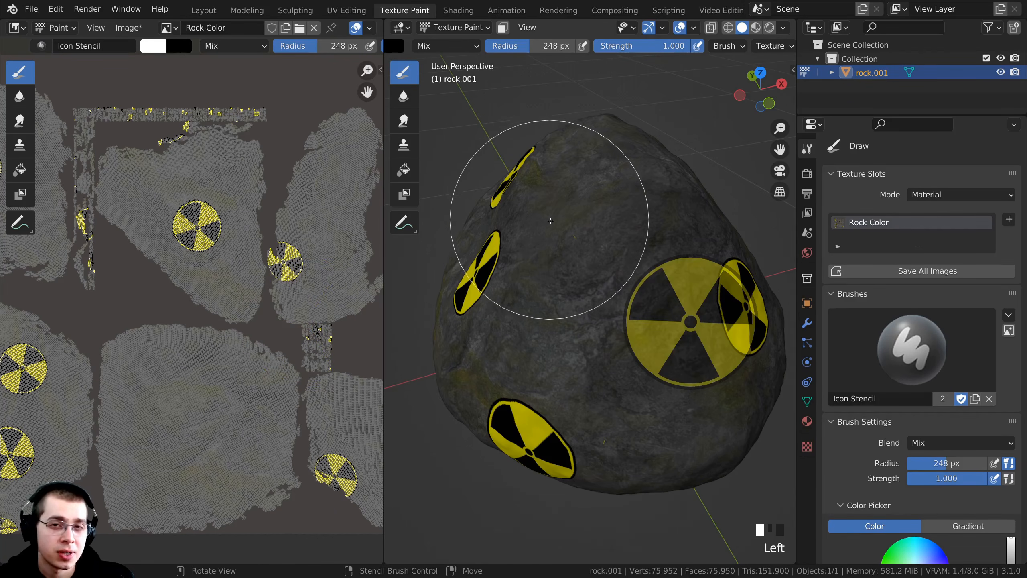
pyautogui.moveTo(562, 231); pyautogui.dragTo(526, 227, button='middle')
pyautogui.moveTo(384, 169); pyautogui.dragTo(420, 170)
pyautogui.click(16, 27)
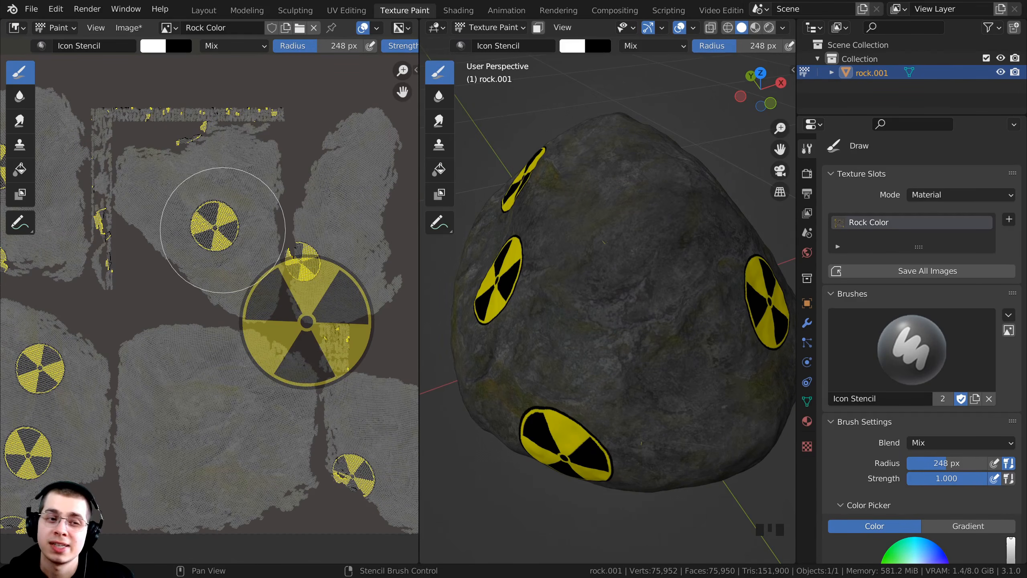
pyautogui.moveTo(236, 222); pyautogui.dragTo(242, 240, button='middle')
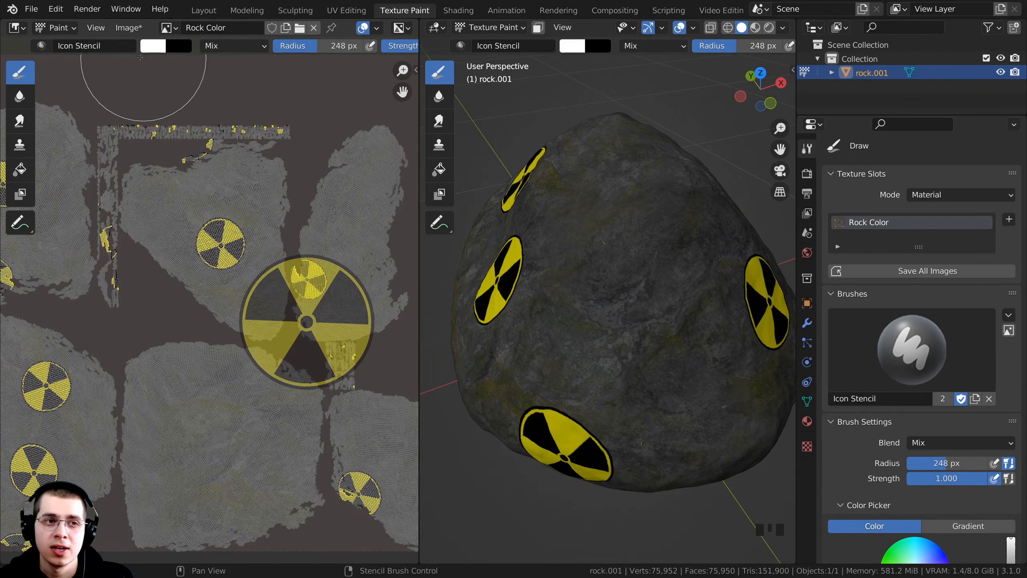
# Step: Save the Rock Color image to the Tutorial folder in JPEG format
pyautogui.click(129, 28)
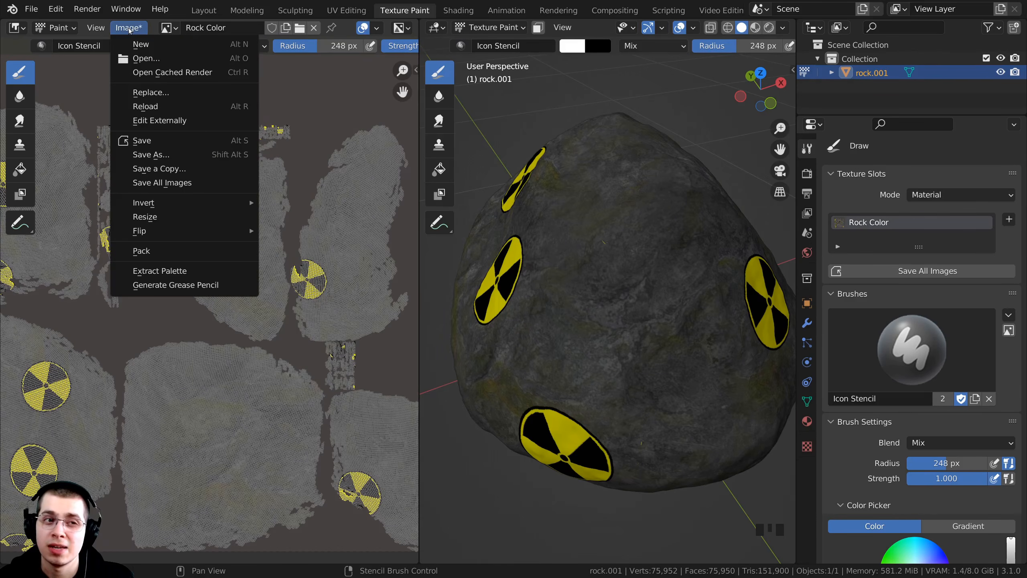
pyautogui.click(183, 155)
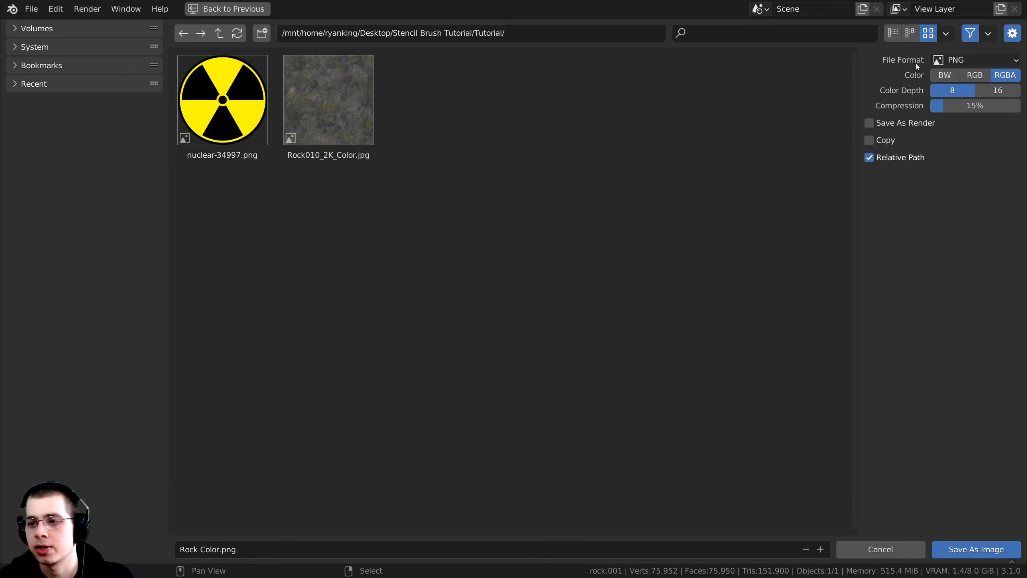
pyautogui.click(960, 59)
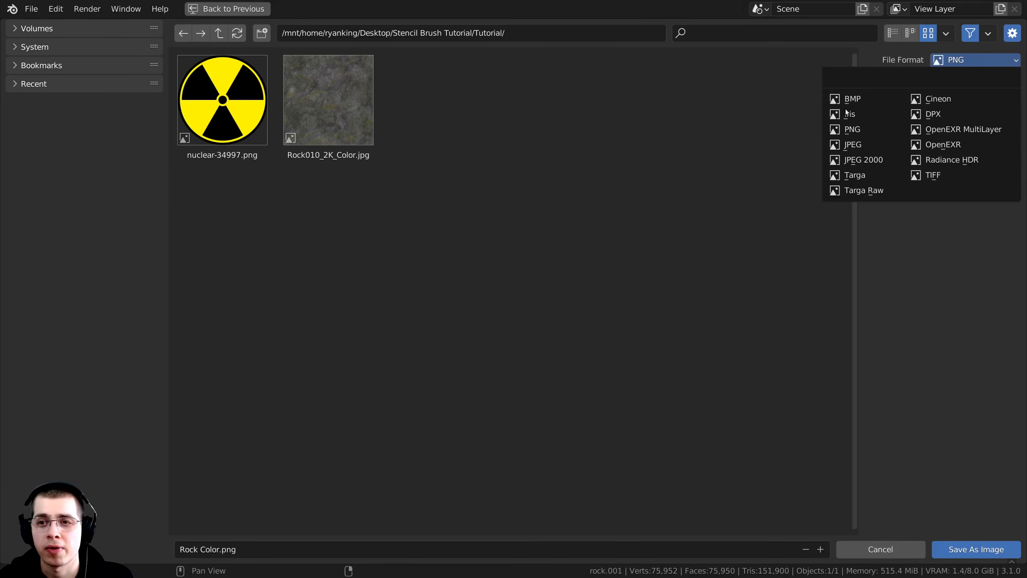
pyautogui.click(843, 146)
pyautogui.click(980, 545)
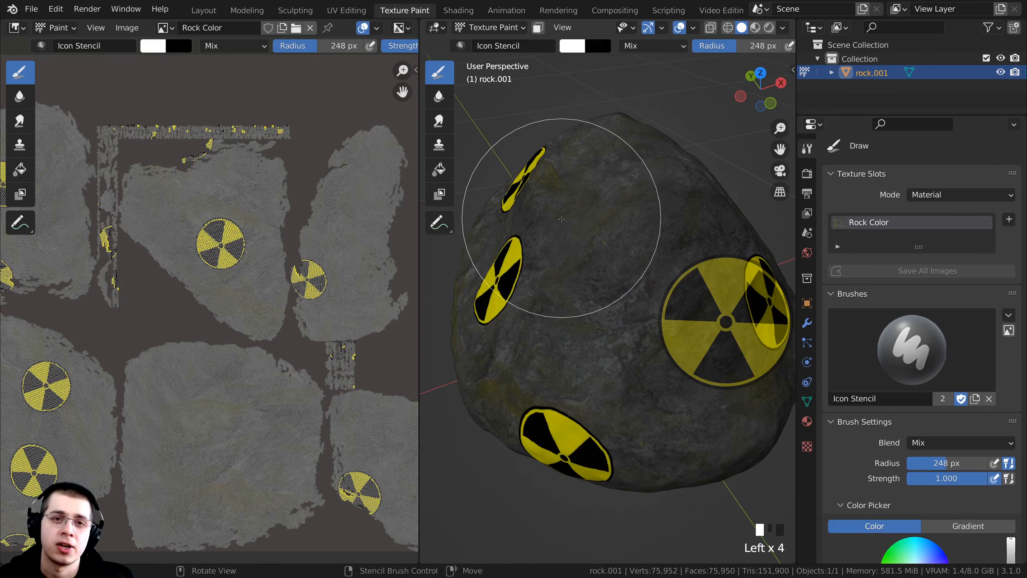
# Step: Switch to the Shading workspace and examine the painted rock up close in the viewport
pyautogui.moveTo(561, 211); pyautogui.dragTo(567, 202, button='middle')
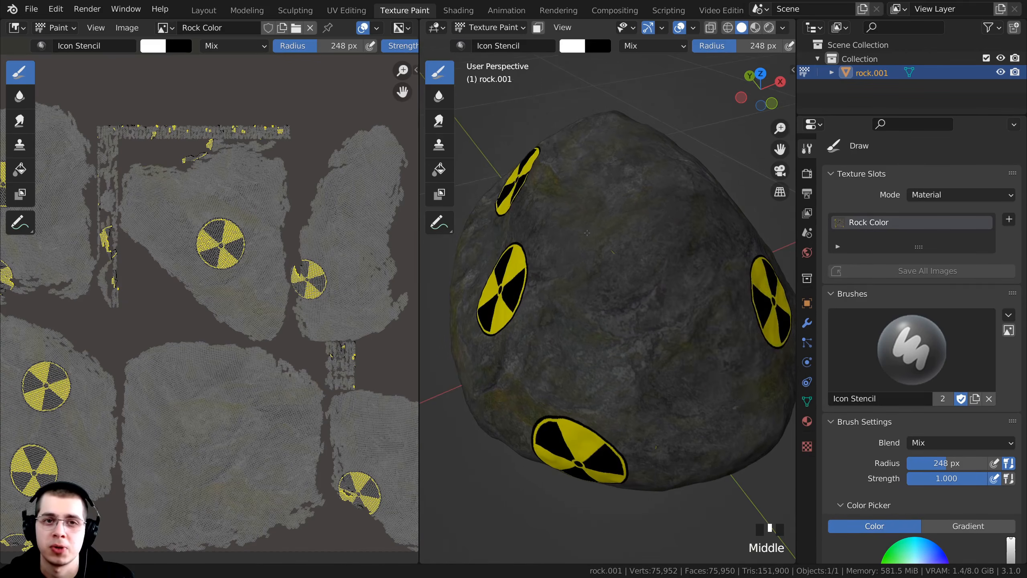
pyautogui.click(455, 11)
pyautogui.keyDown('shift'); pyautogui.moveTo(105, 296); pyautogui.dragTo(92, 290, button='middle'); pyautogui.keyUp('shift')
pyautogui.scroll(4, 97, 291)
pyautogui.moveTo(274, 319); pyautogui.dragTo(243, 315, button='middle')
# Step: Arrange the Rock material's nodes so Rock Color sits clearly apart from the Principled BSDF
pyautogui.moveTo(526, 197); pyautogui.dragTo(468, 219)
pyautogui.scroll(-1, 626, 209)
pyautogui.moveTo(626, 209); pyautogui.dragTo(562, 222, button='middle')
pyautogui.moveTo(422, 245); pyautogui.dragTo(455, 239)
pyautogui.moveTo(636, 207); pyautogui.dragTo(599, 207, button='middle')
pyautogui.click(629, 168)
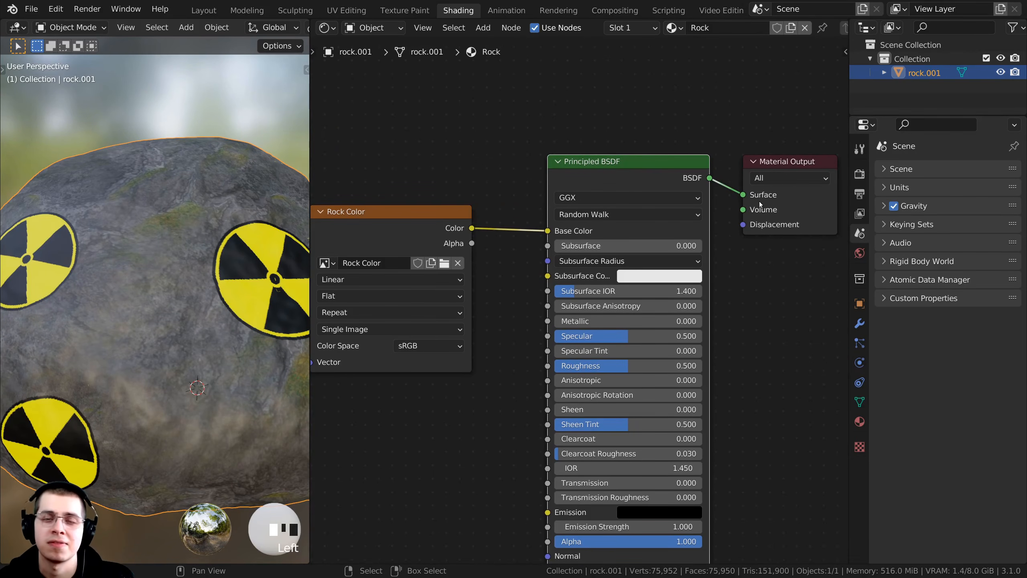